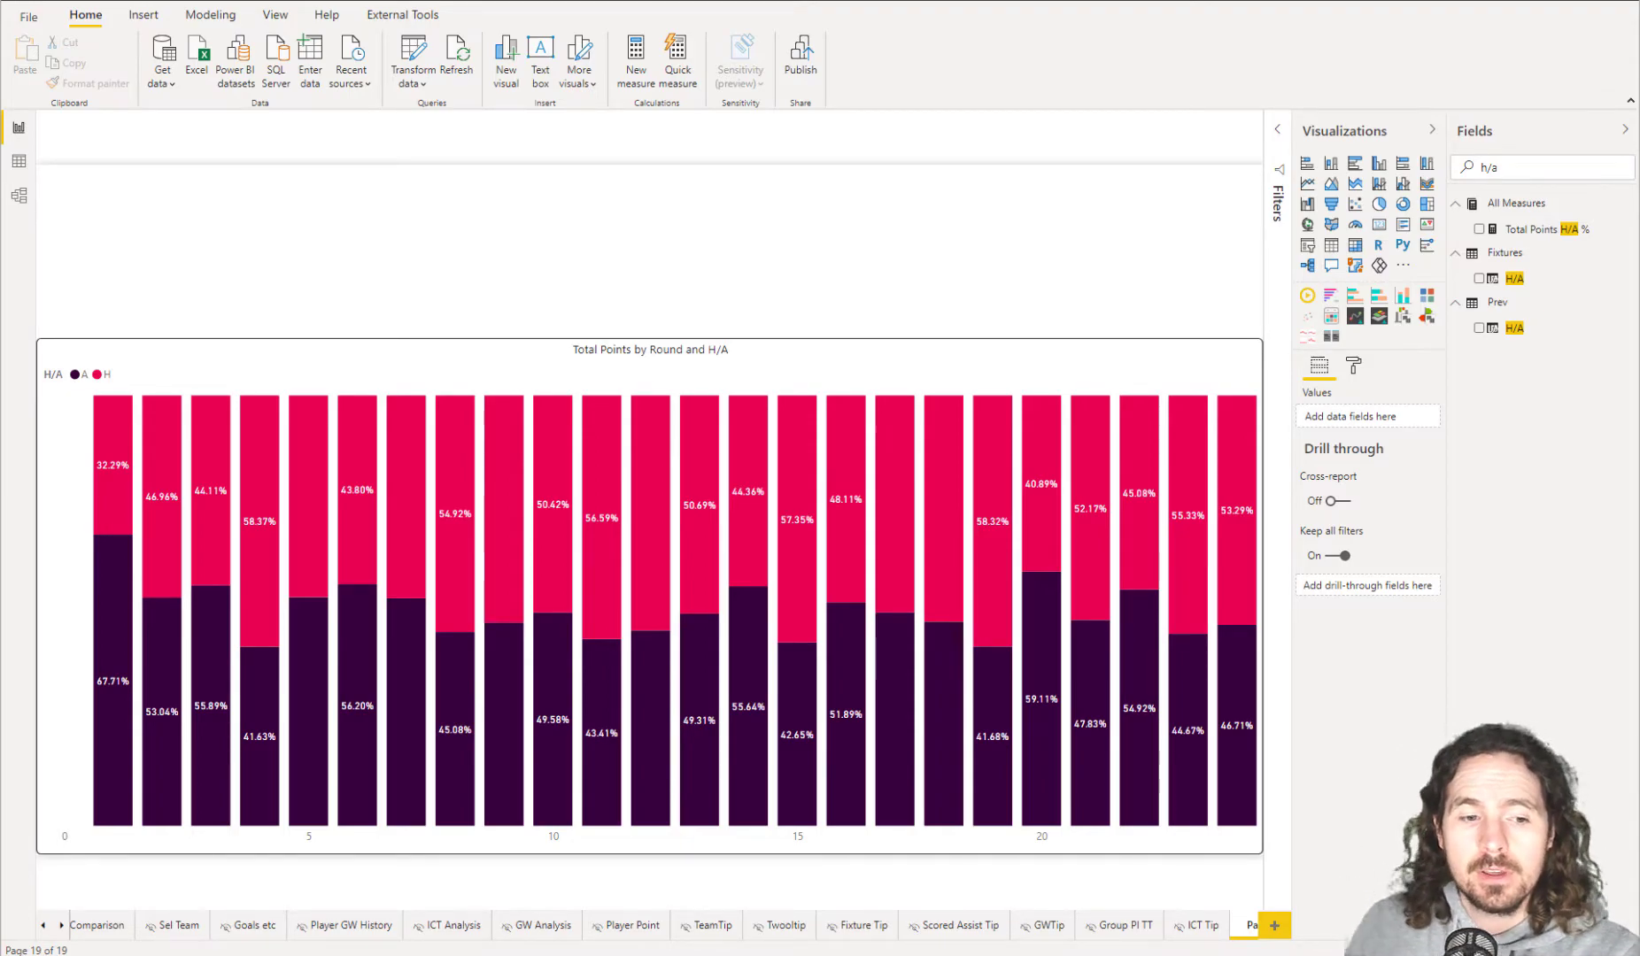
Set the X axis type of the Total Points by Round and H/A chart to Categorical.
left_click(1165, 350)
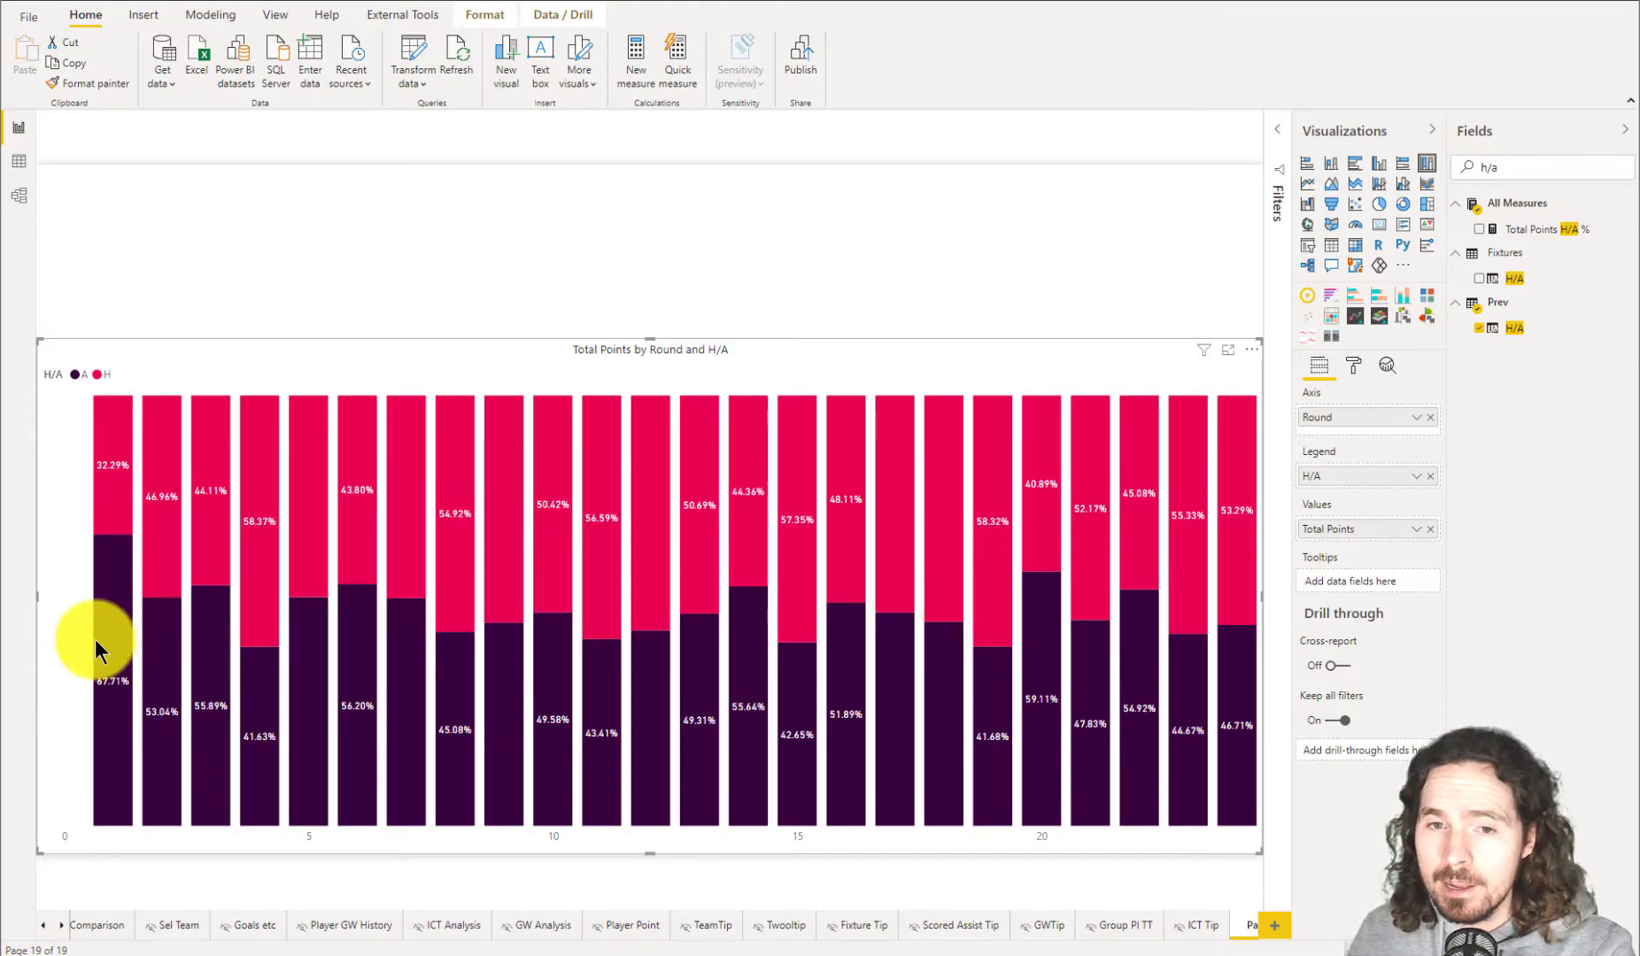
mouse_move(164, 420)
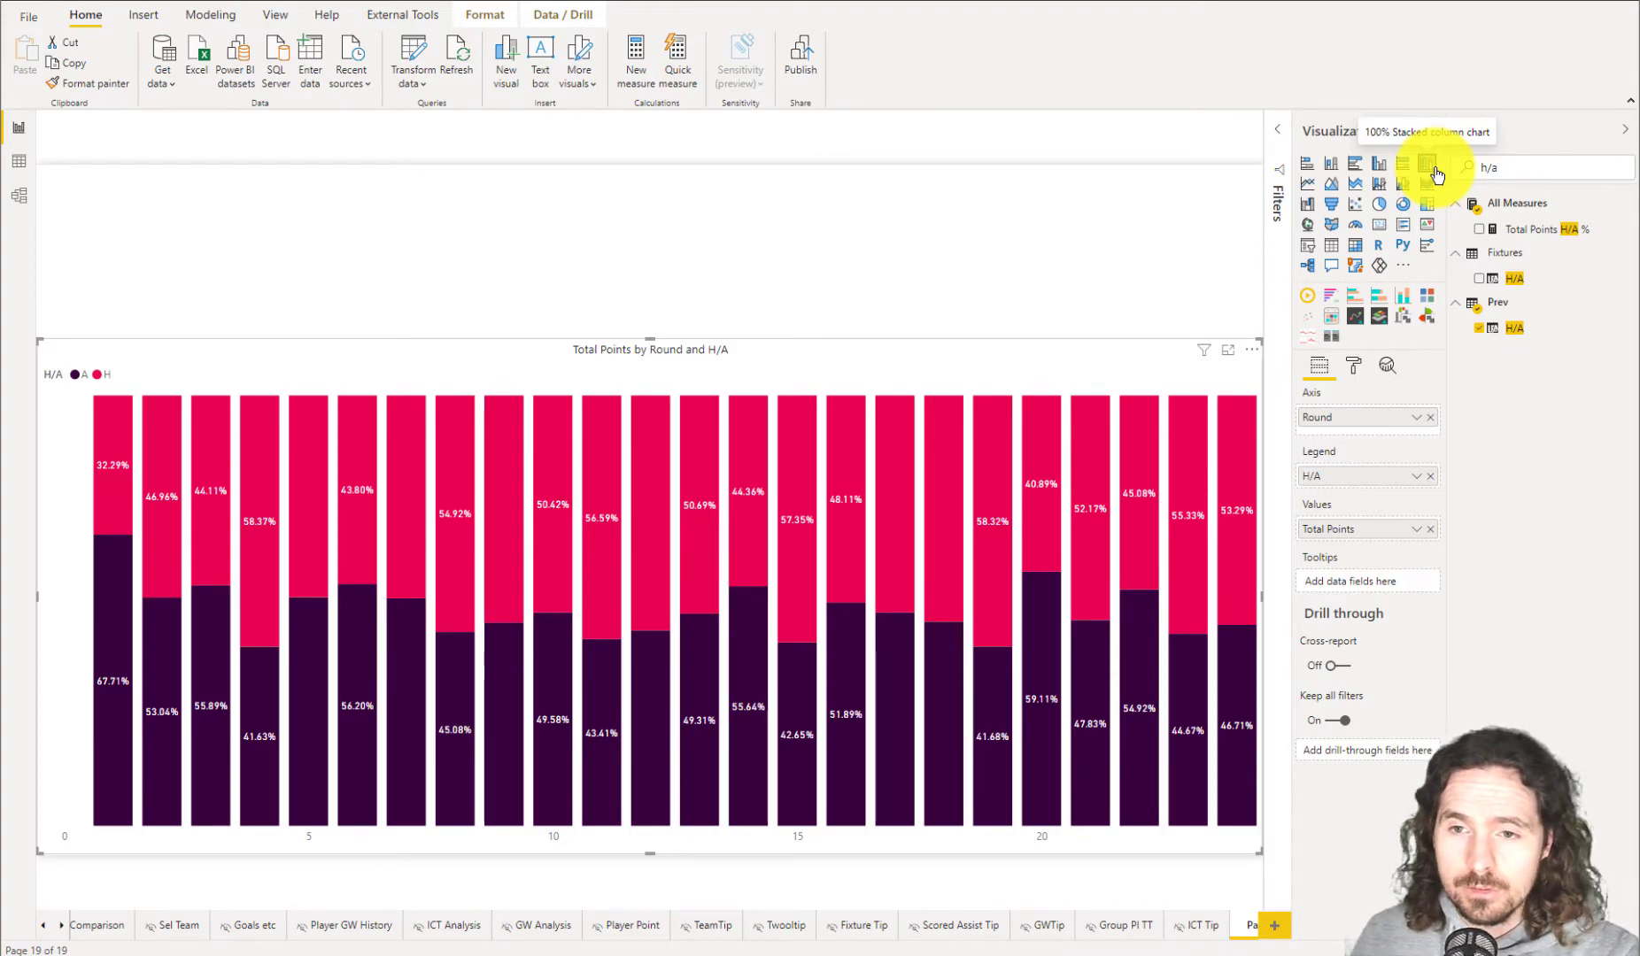
left_click(1352, 366)
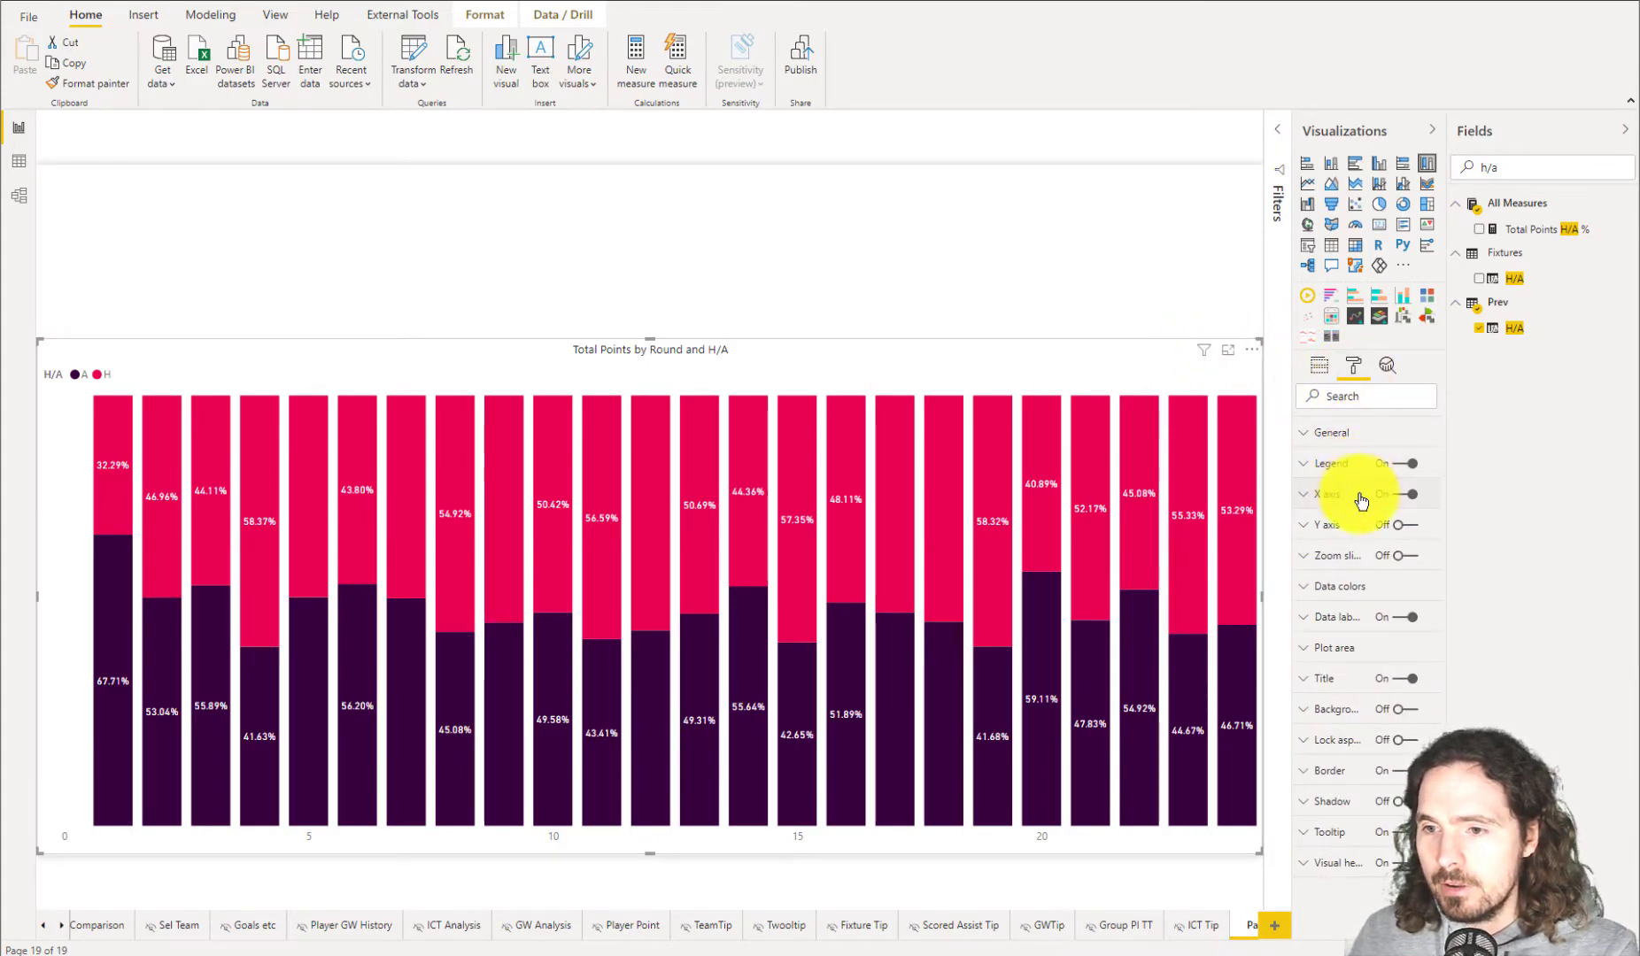
left_click(1360, 495)
left_click(1362, 543)
left_click(1346, 584)
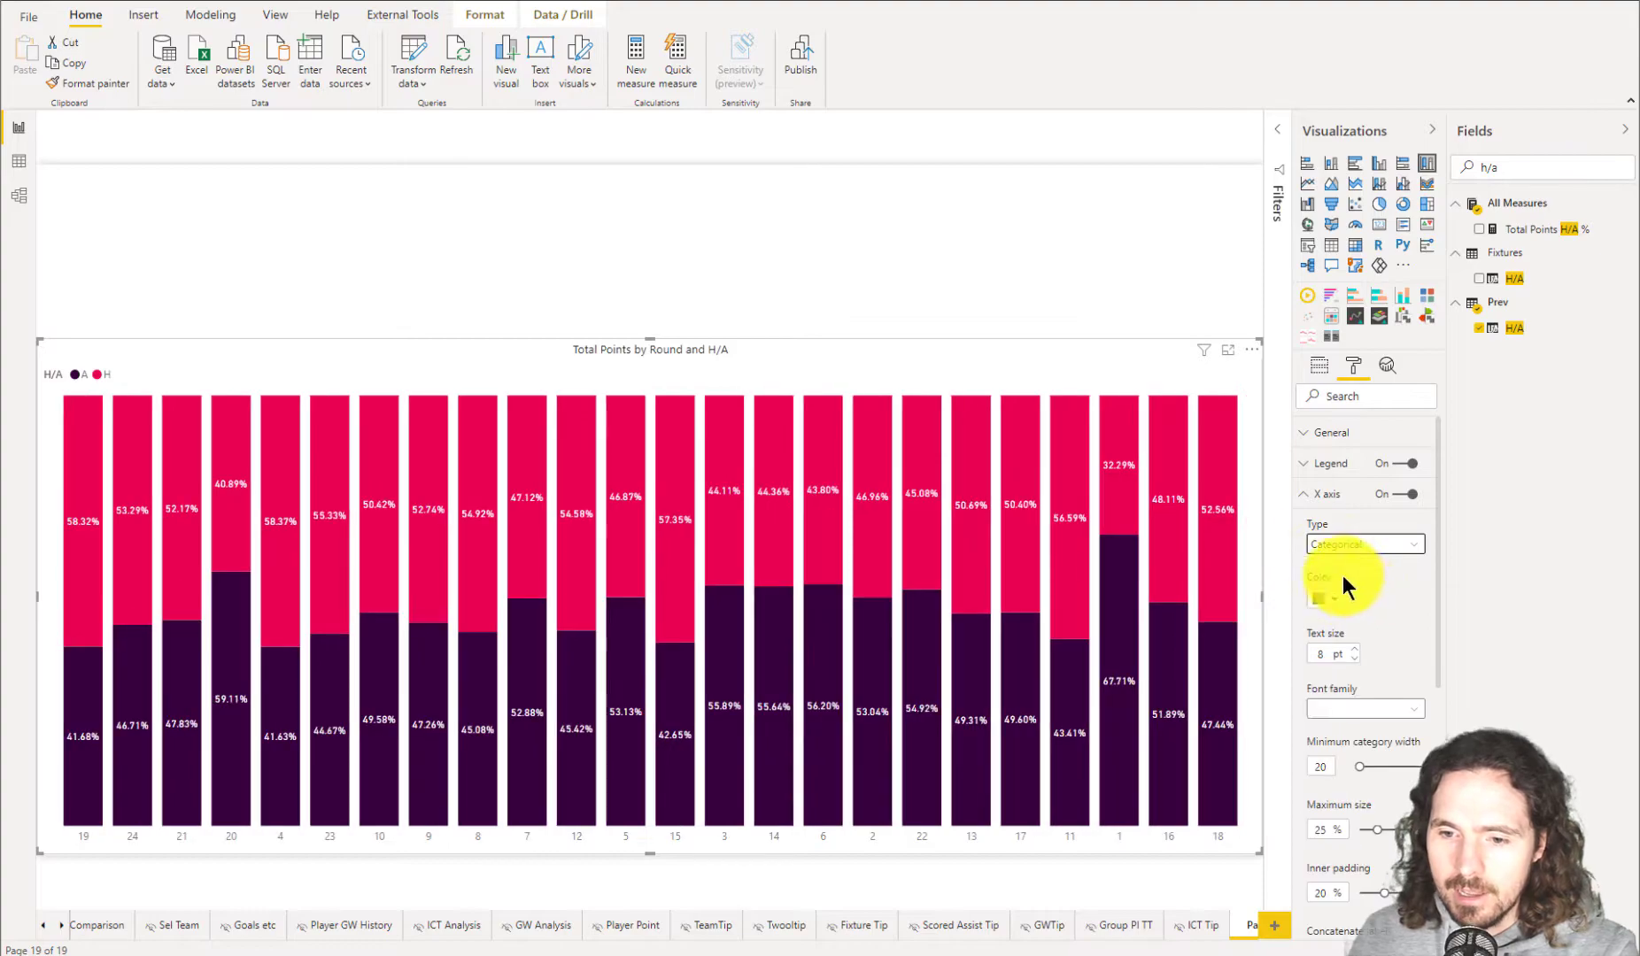
Sort the chart by Round in ascending order.
left_click(1252, 351)
mouse_move(1317, 496)
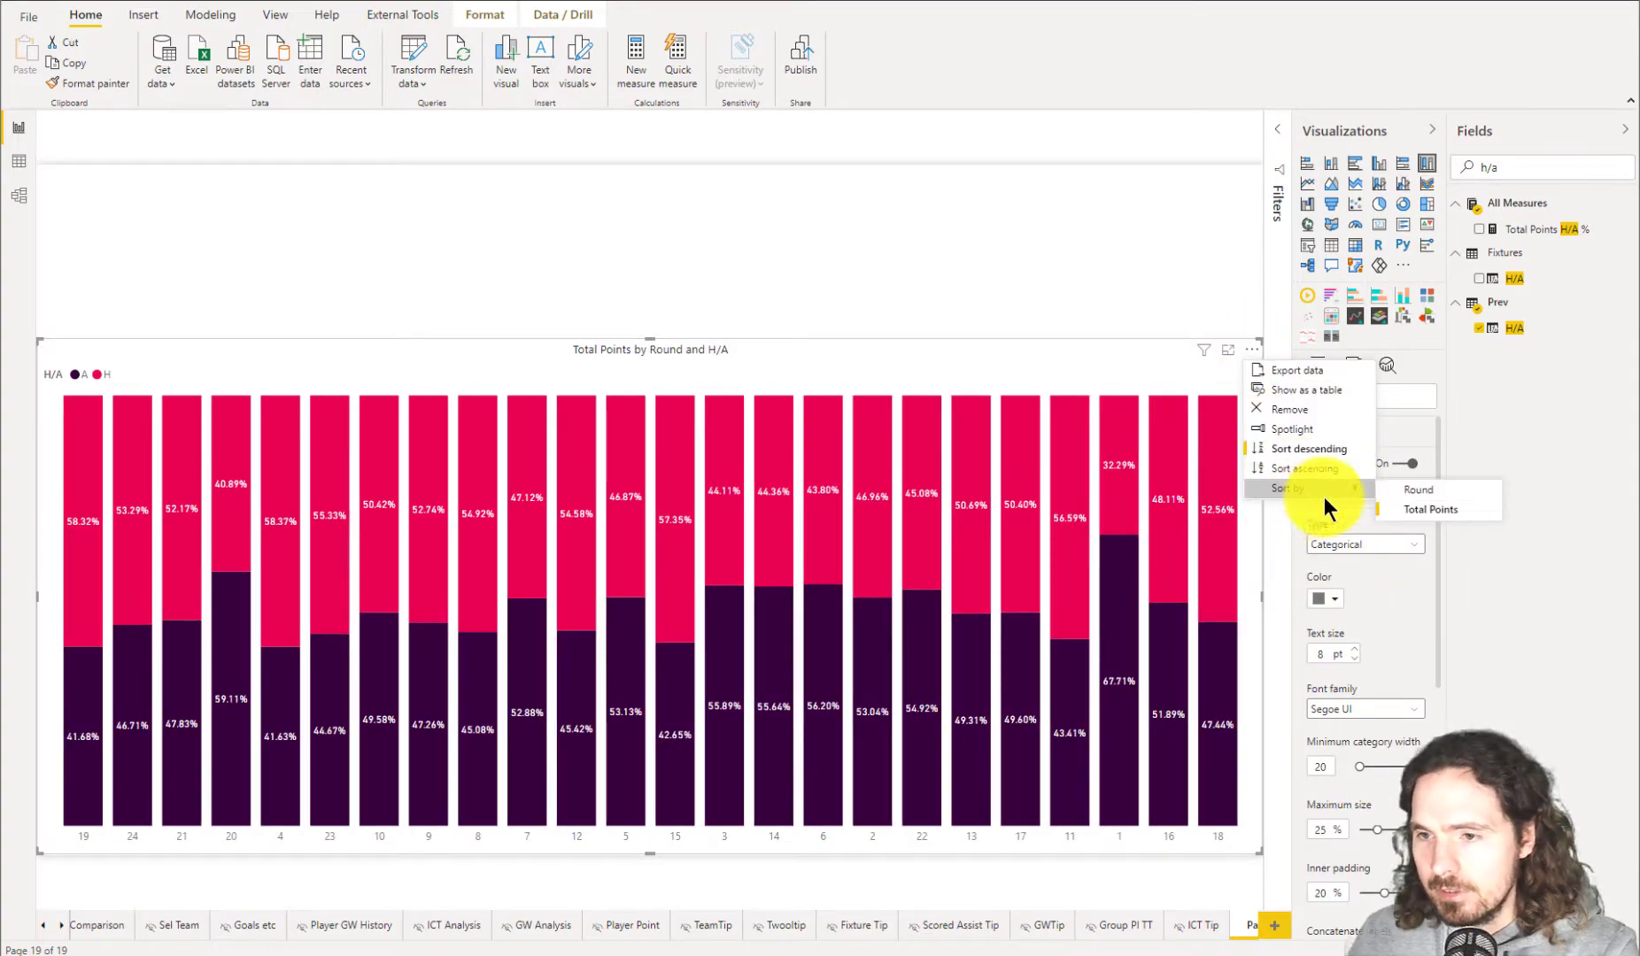
left_click(1417, 490)
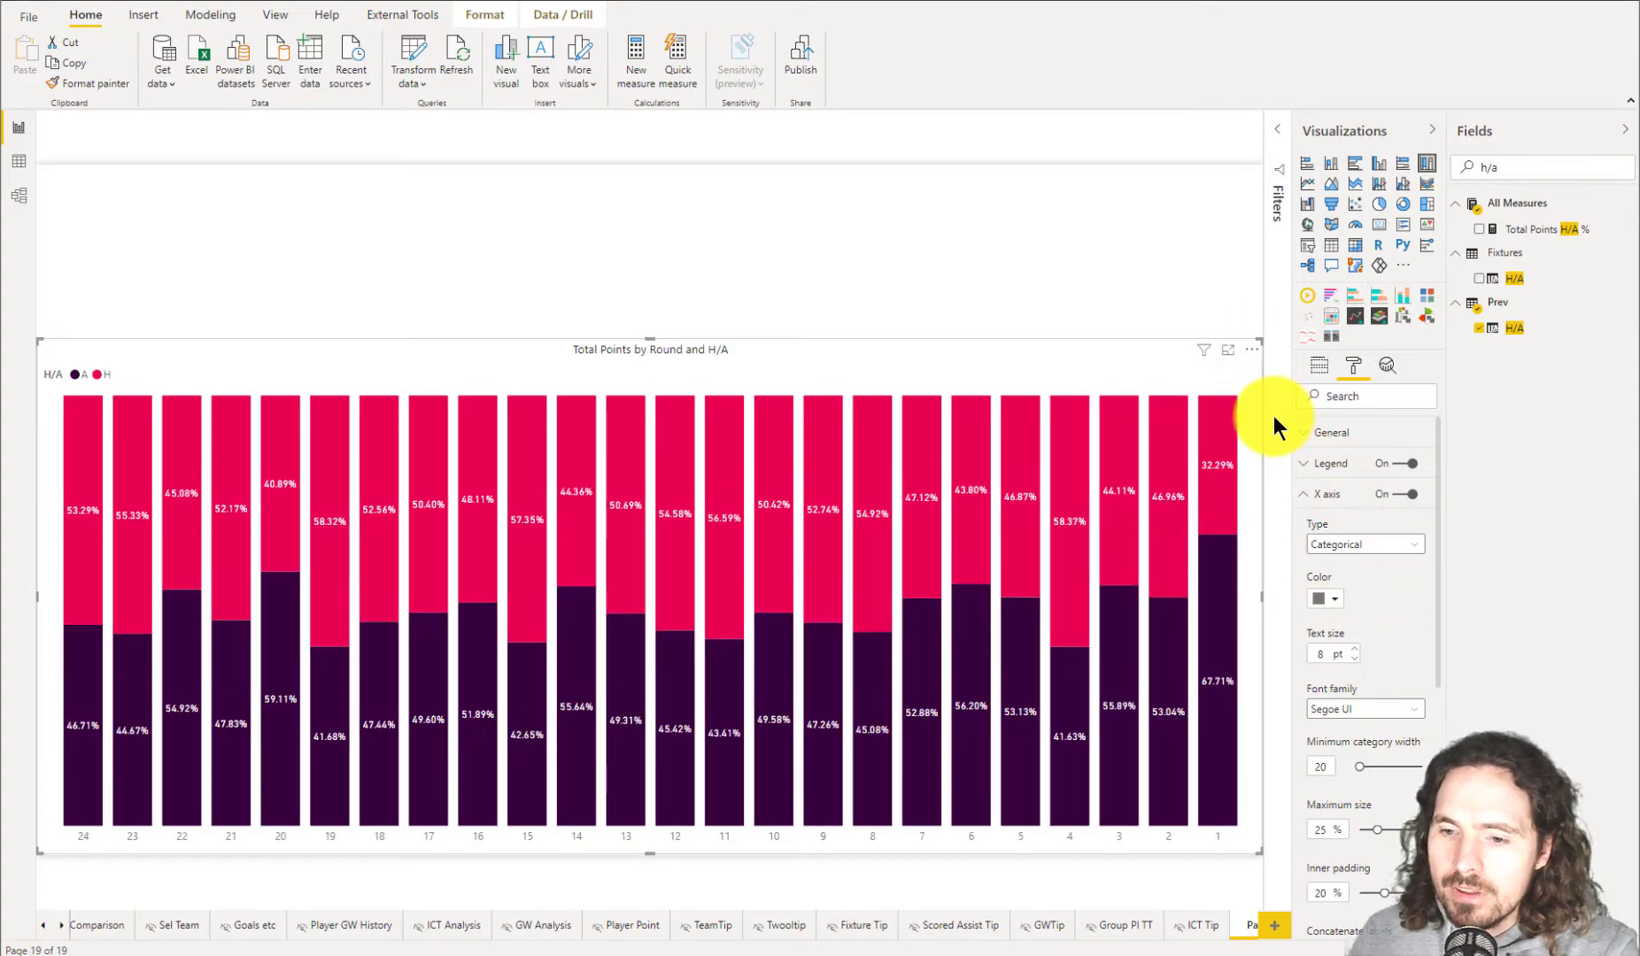
left_click(1252, 350)
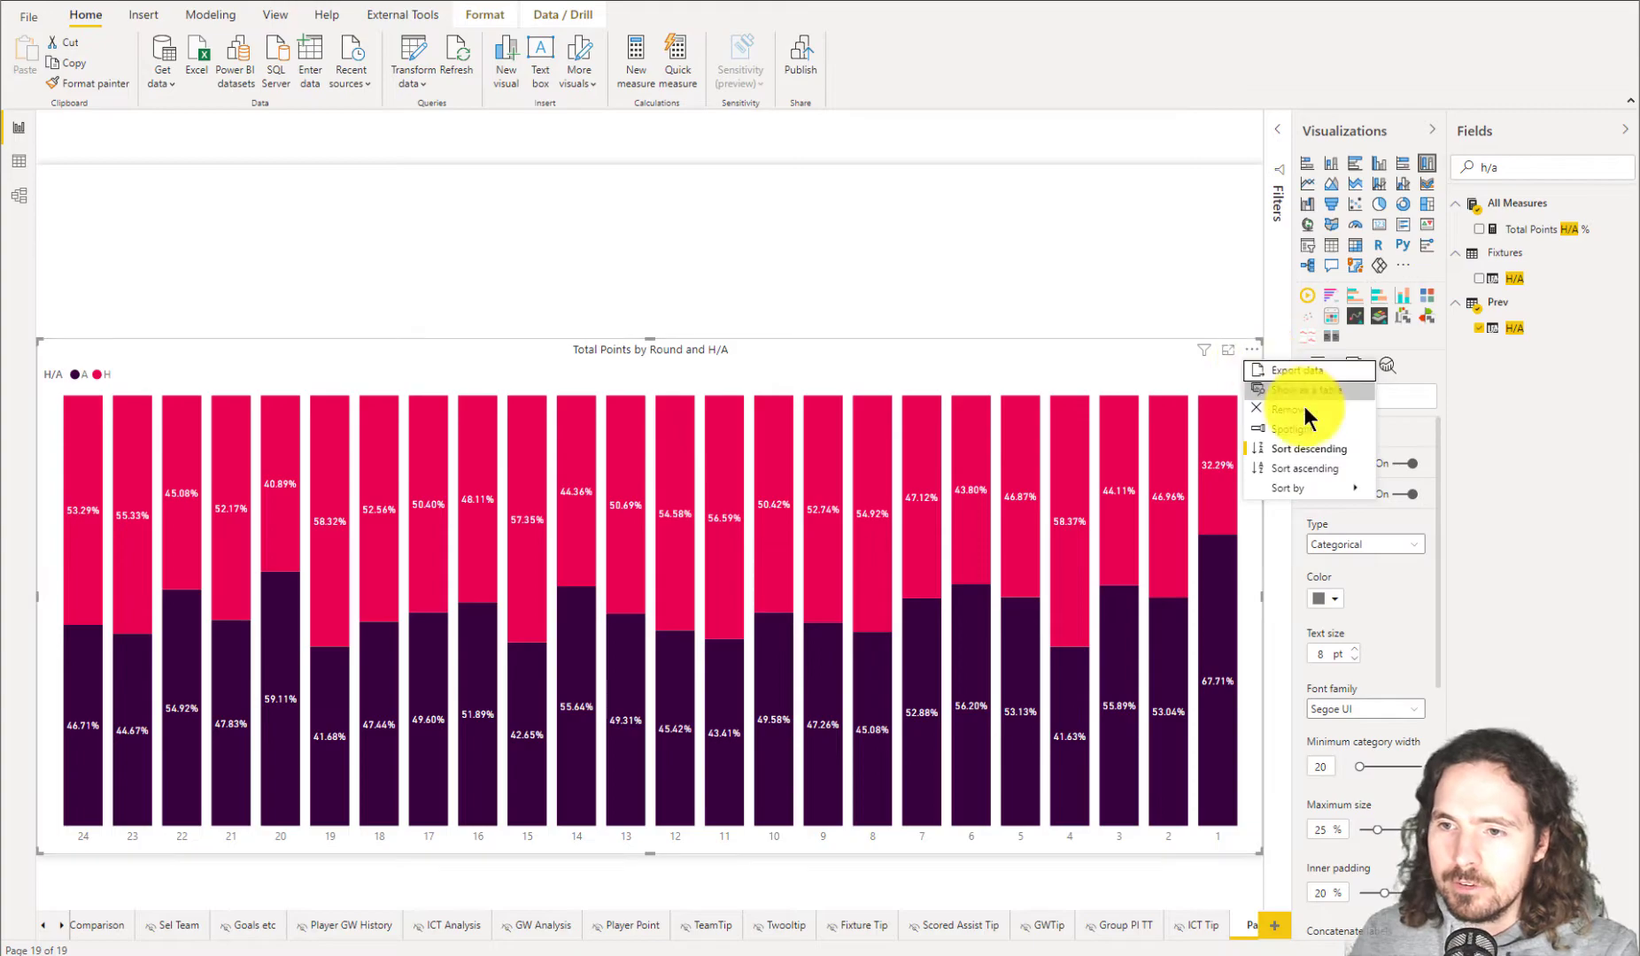
left_click(1325, 460)
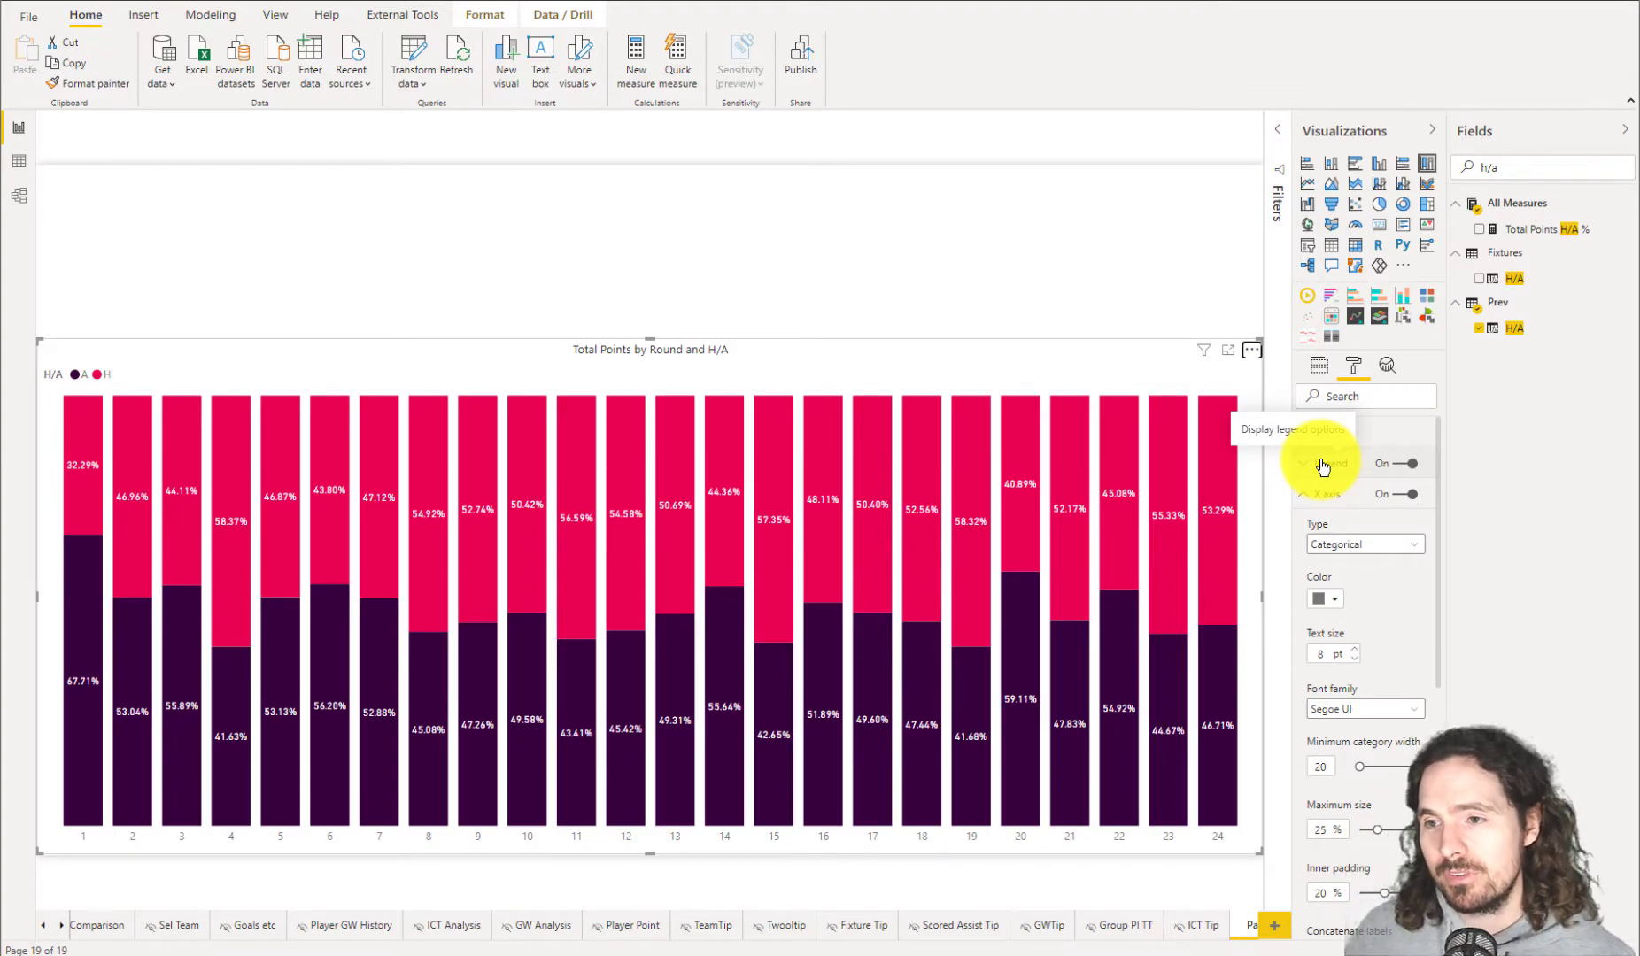
left_click(904, 317)
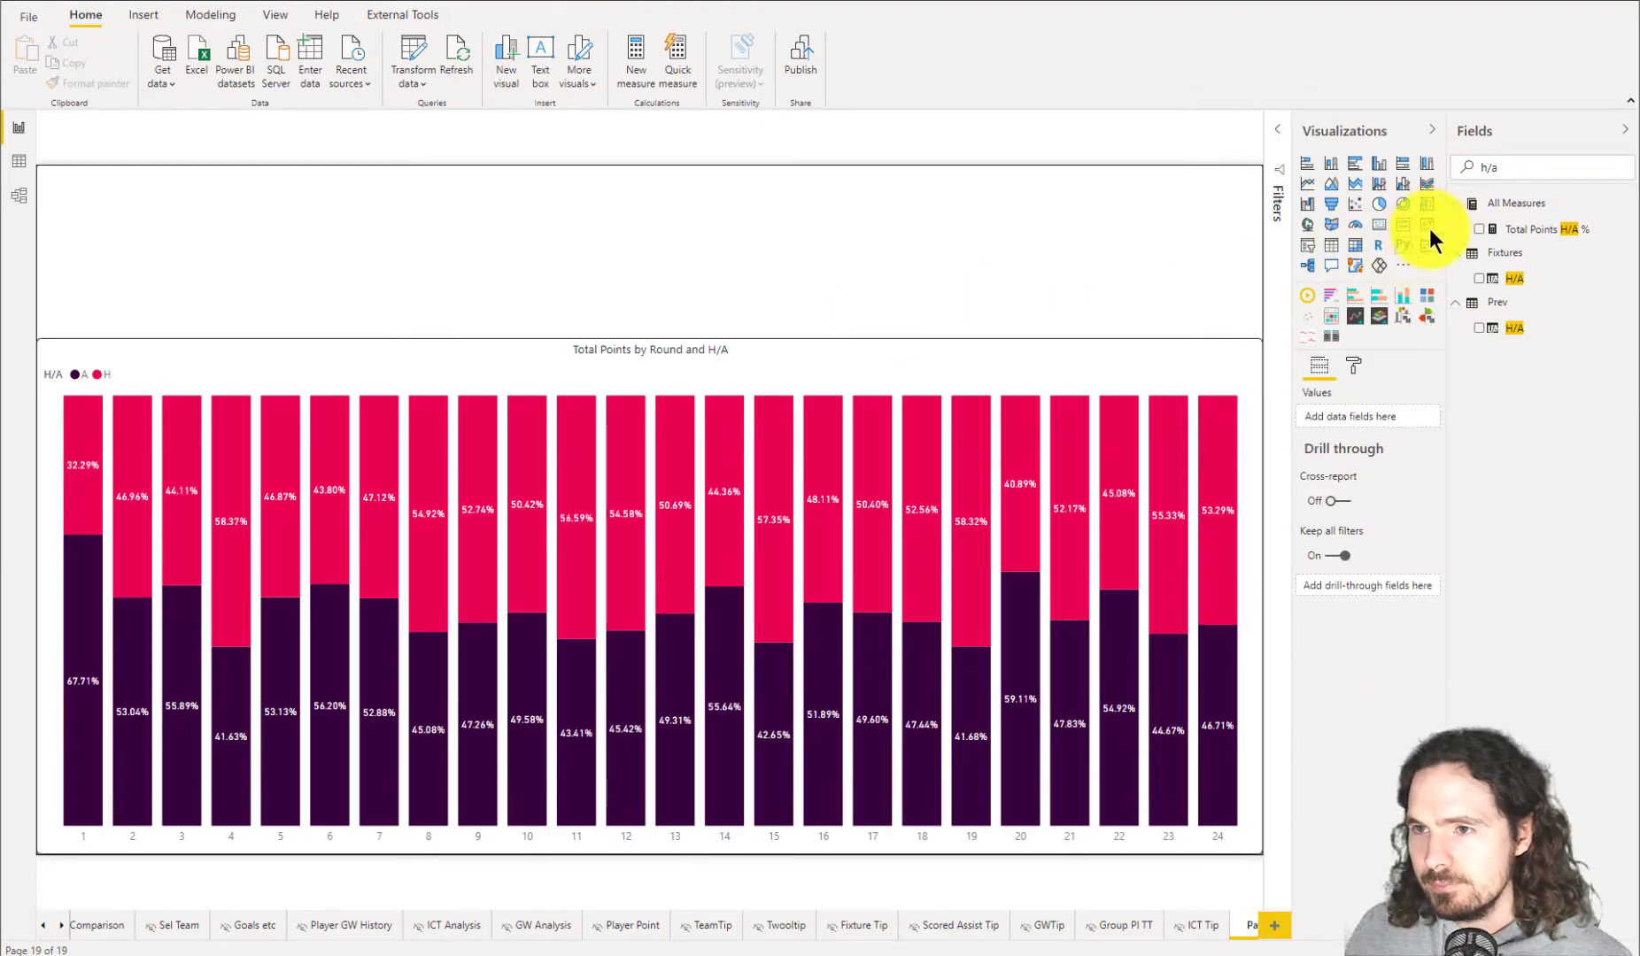
Search the fields for "total" and add the Total Points measure to the chart's tooltips.
left_click(1509, 172)
type("t")
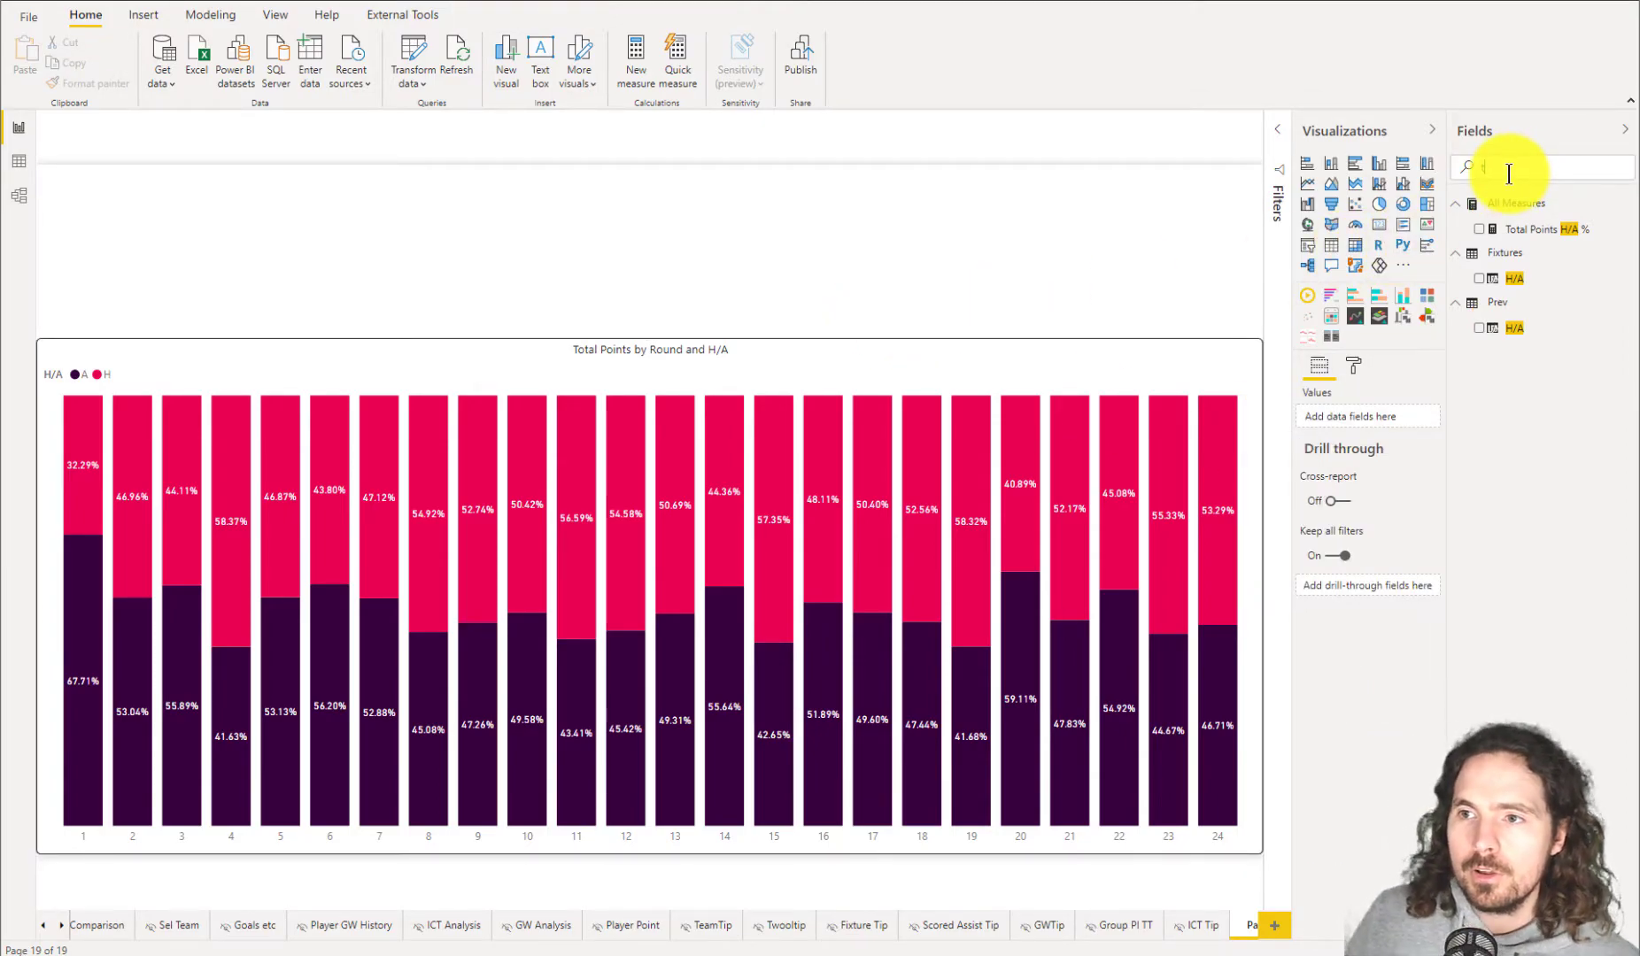
type("otal")
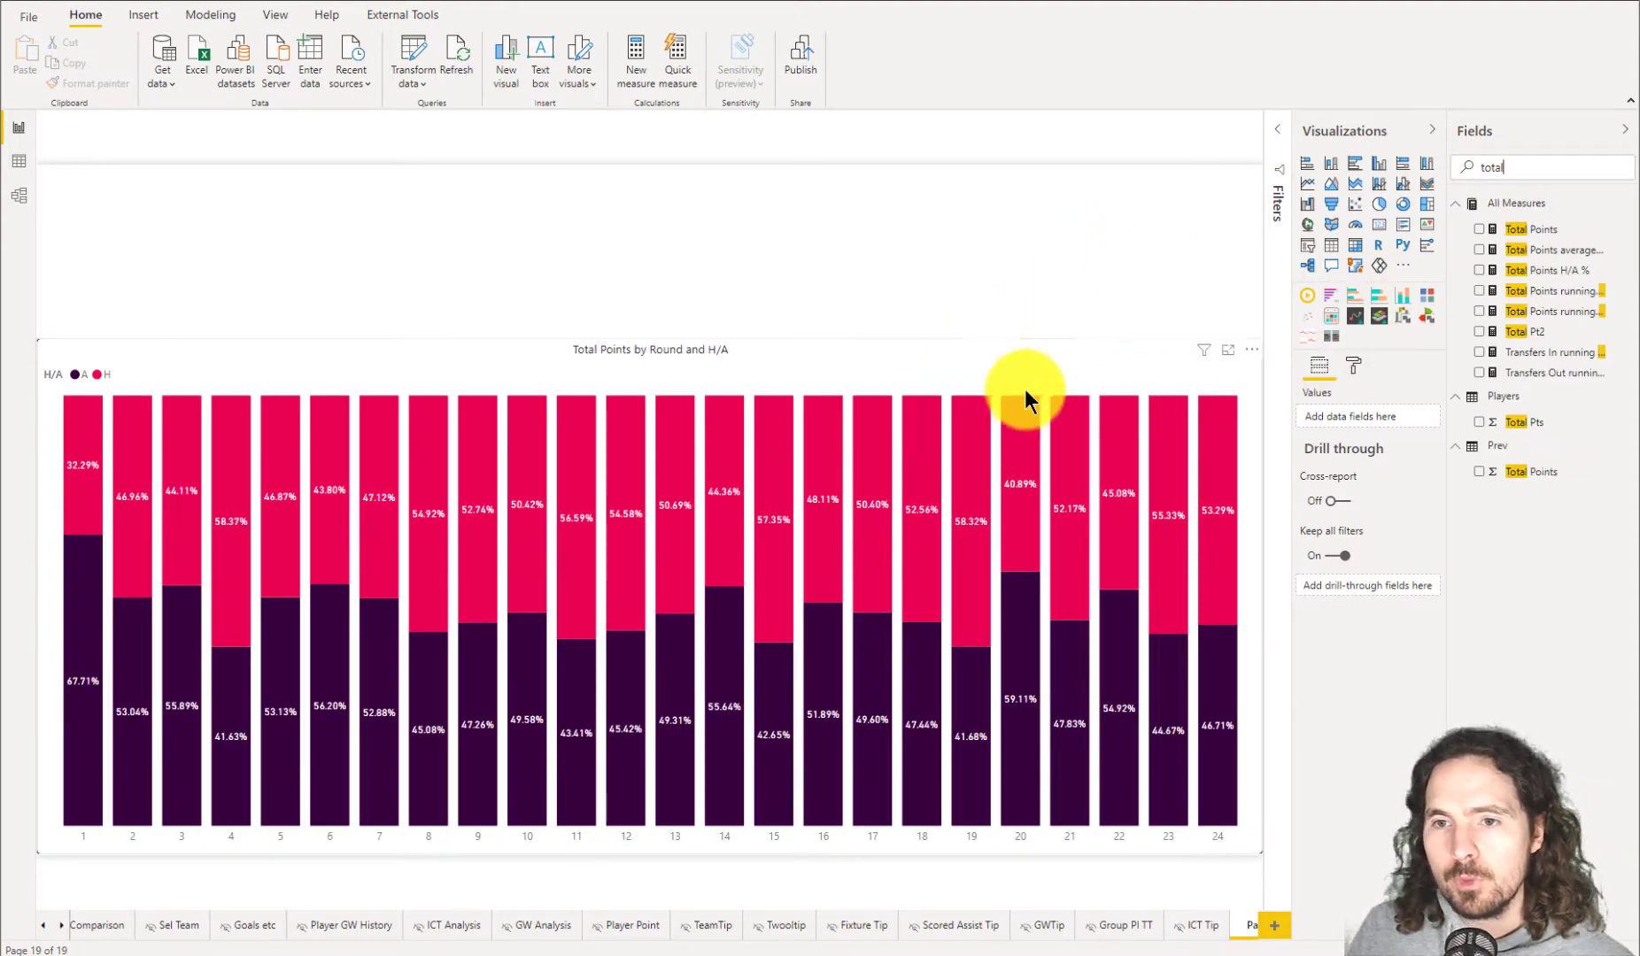
left_click(1025, 400)
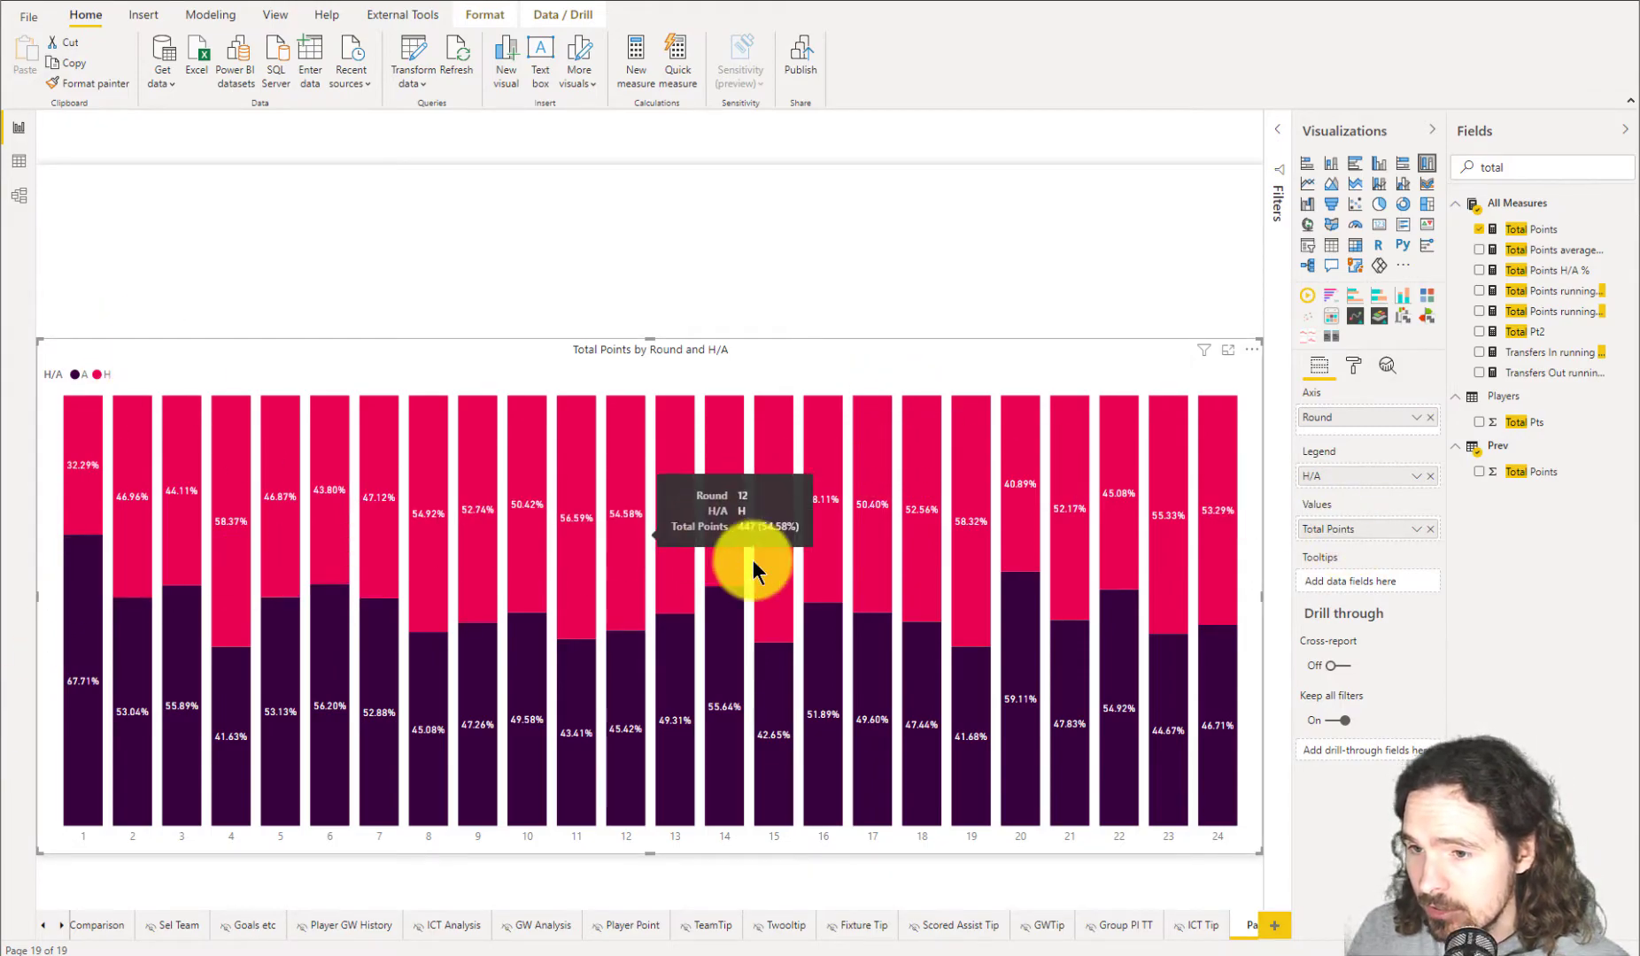
left_click_drag(1531, 228, 1331, 582)
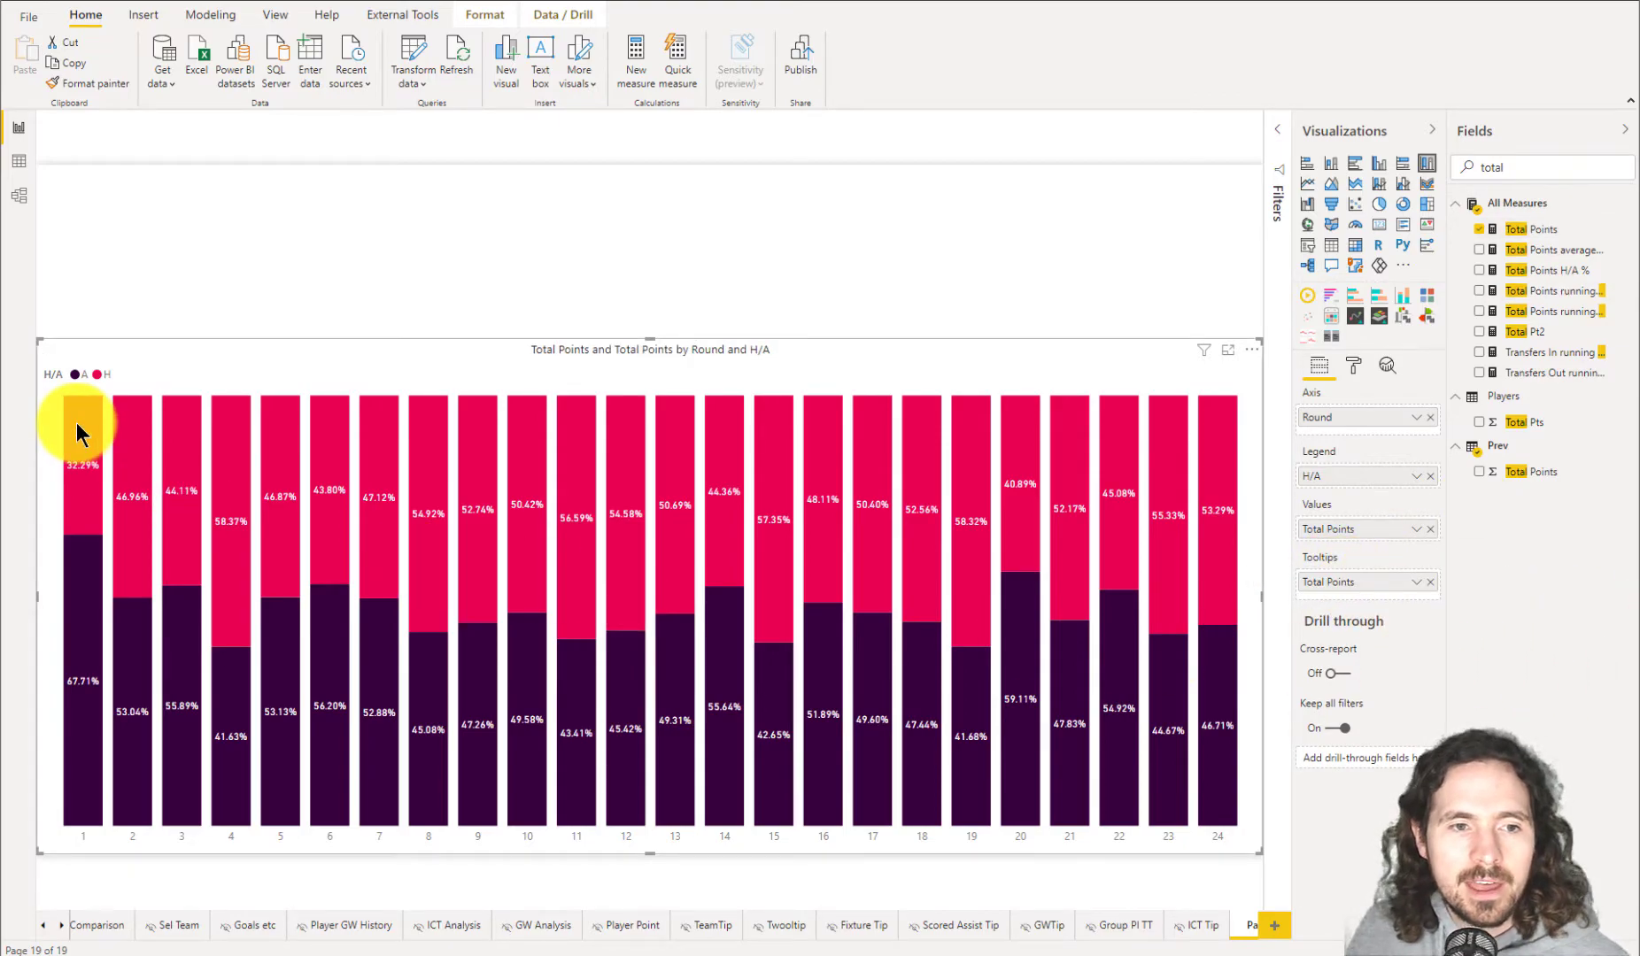
mouse_move(76, 425)
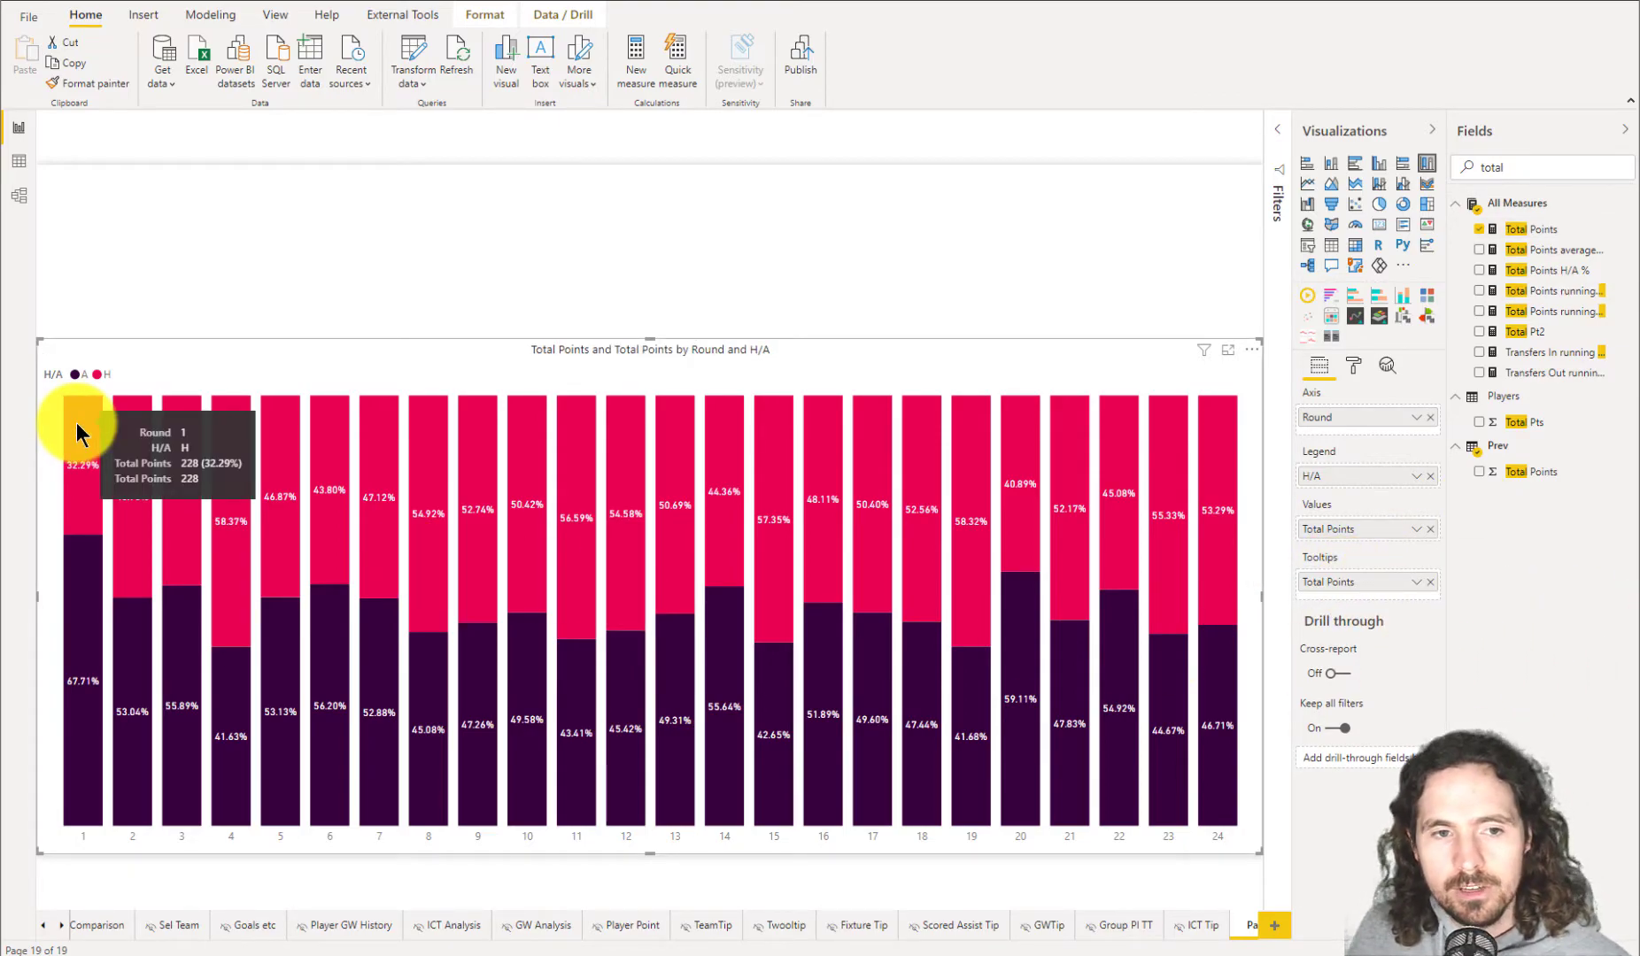
mouse_move(77, 589)
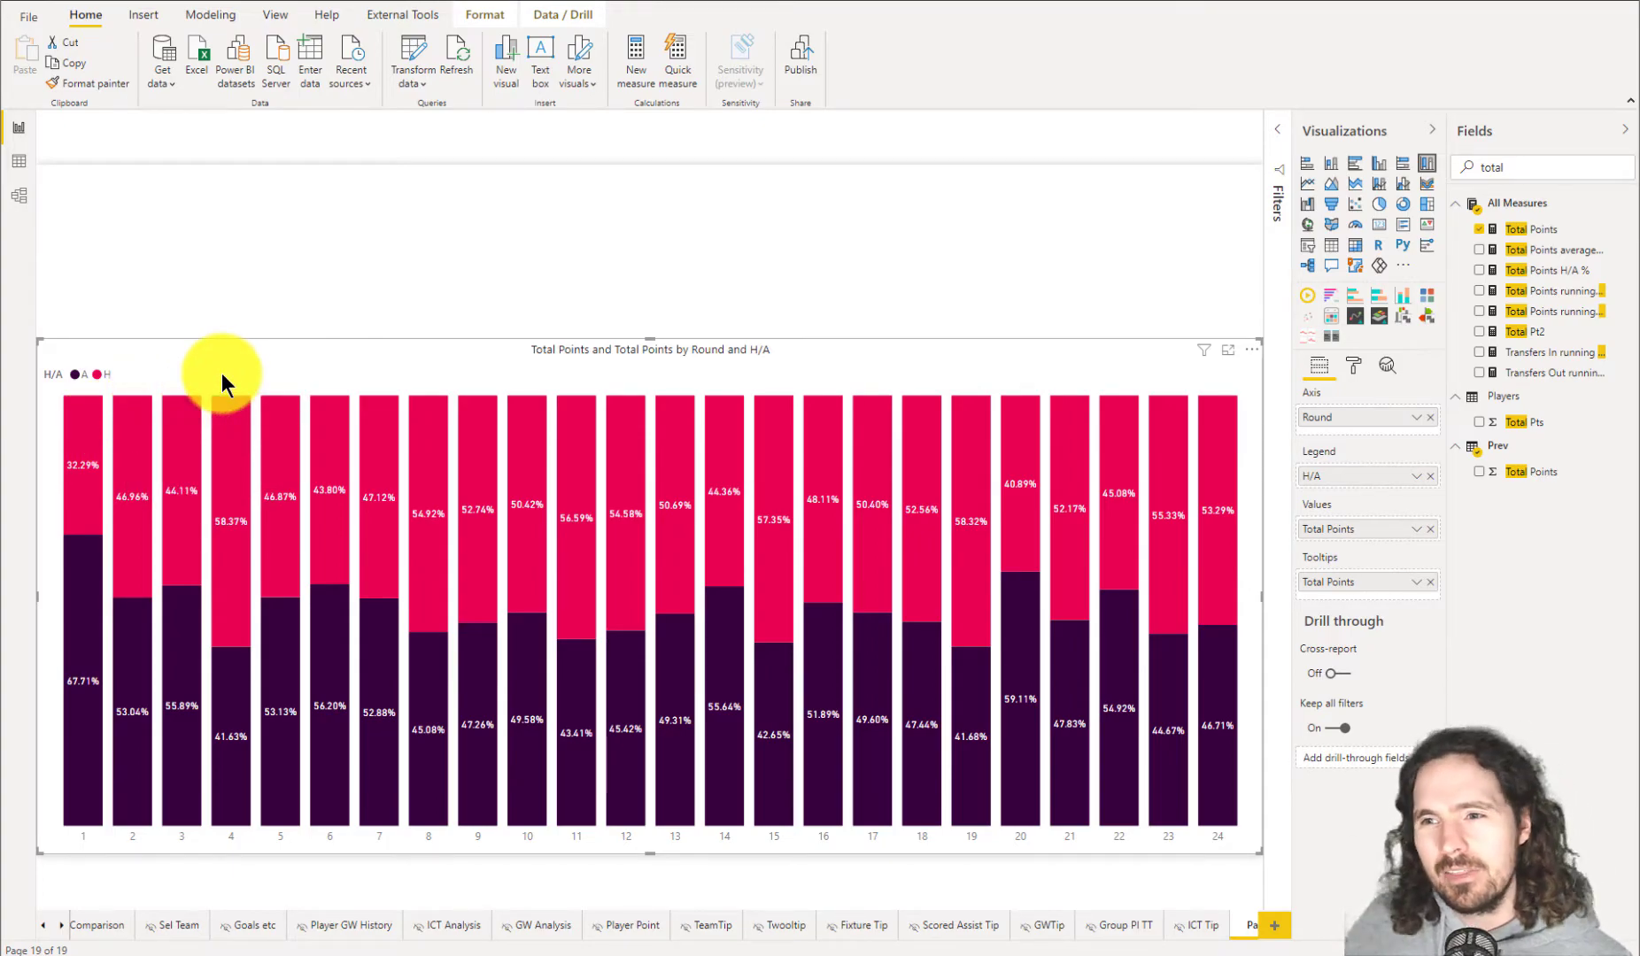
left_click(1350, 365)
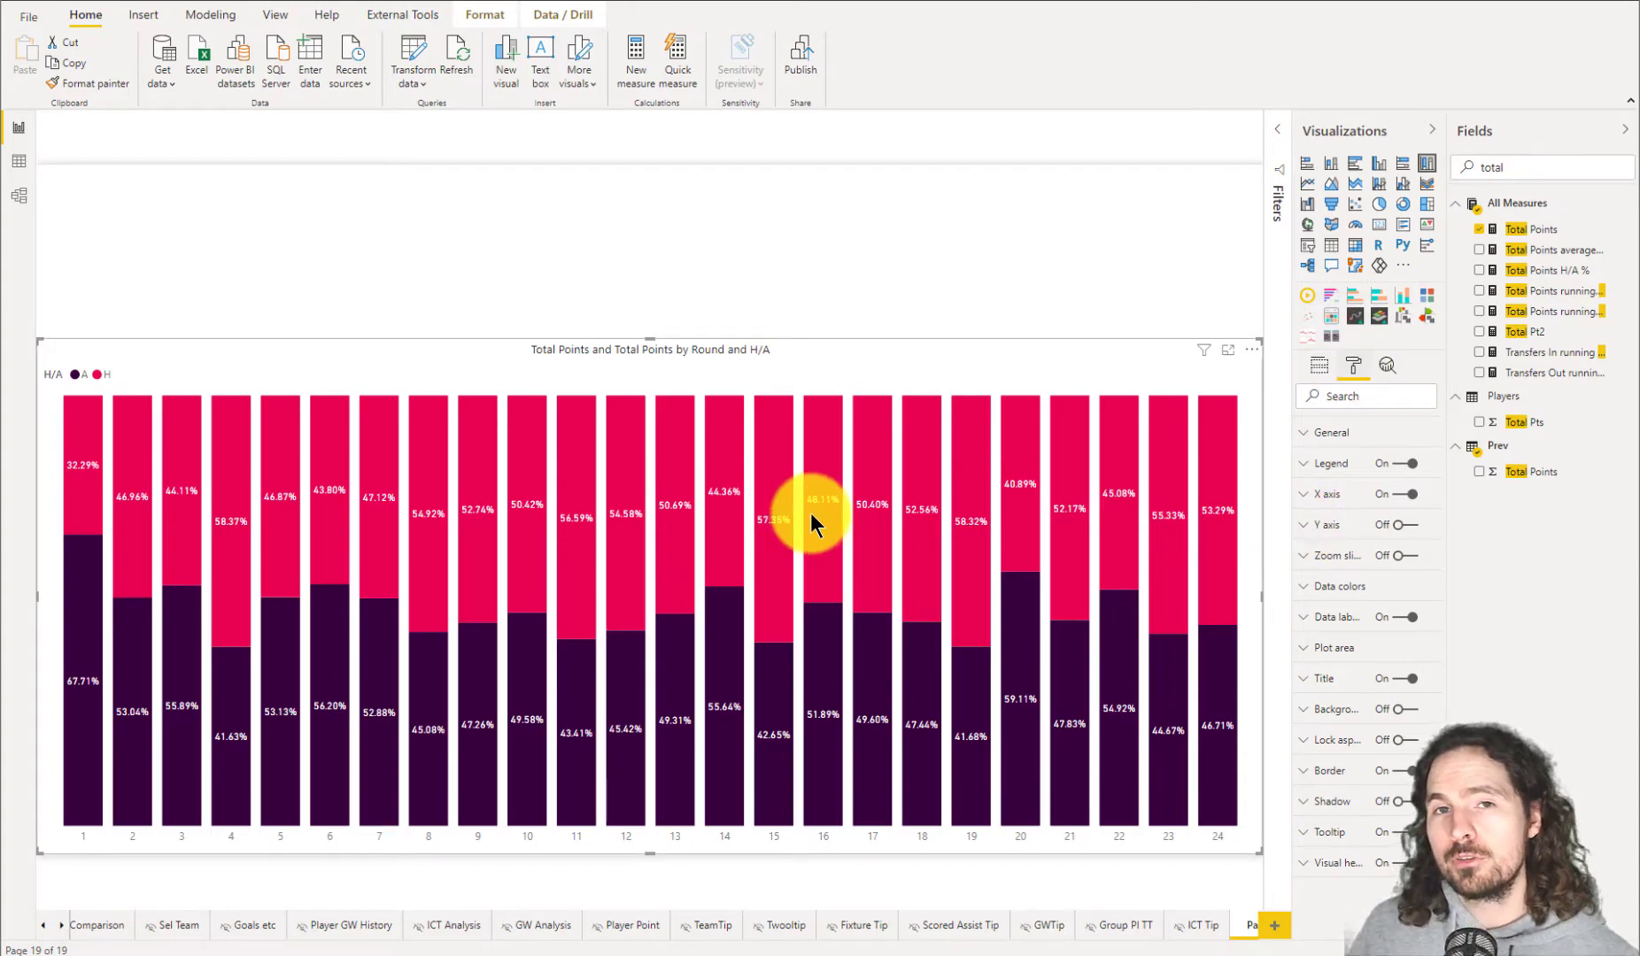
mouse_move(809, 512)
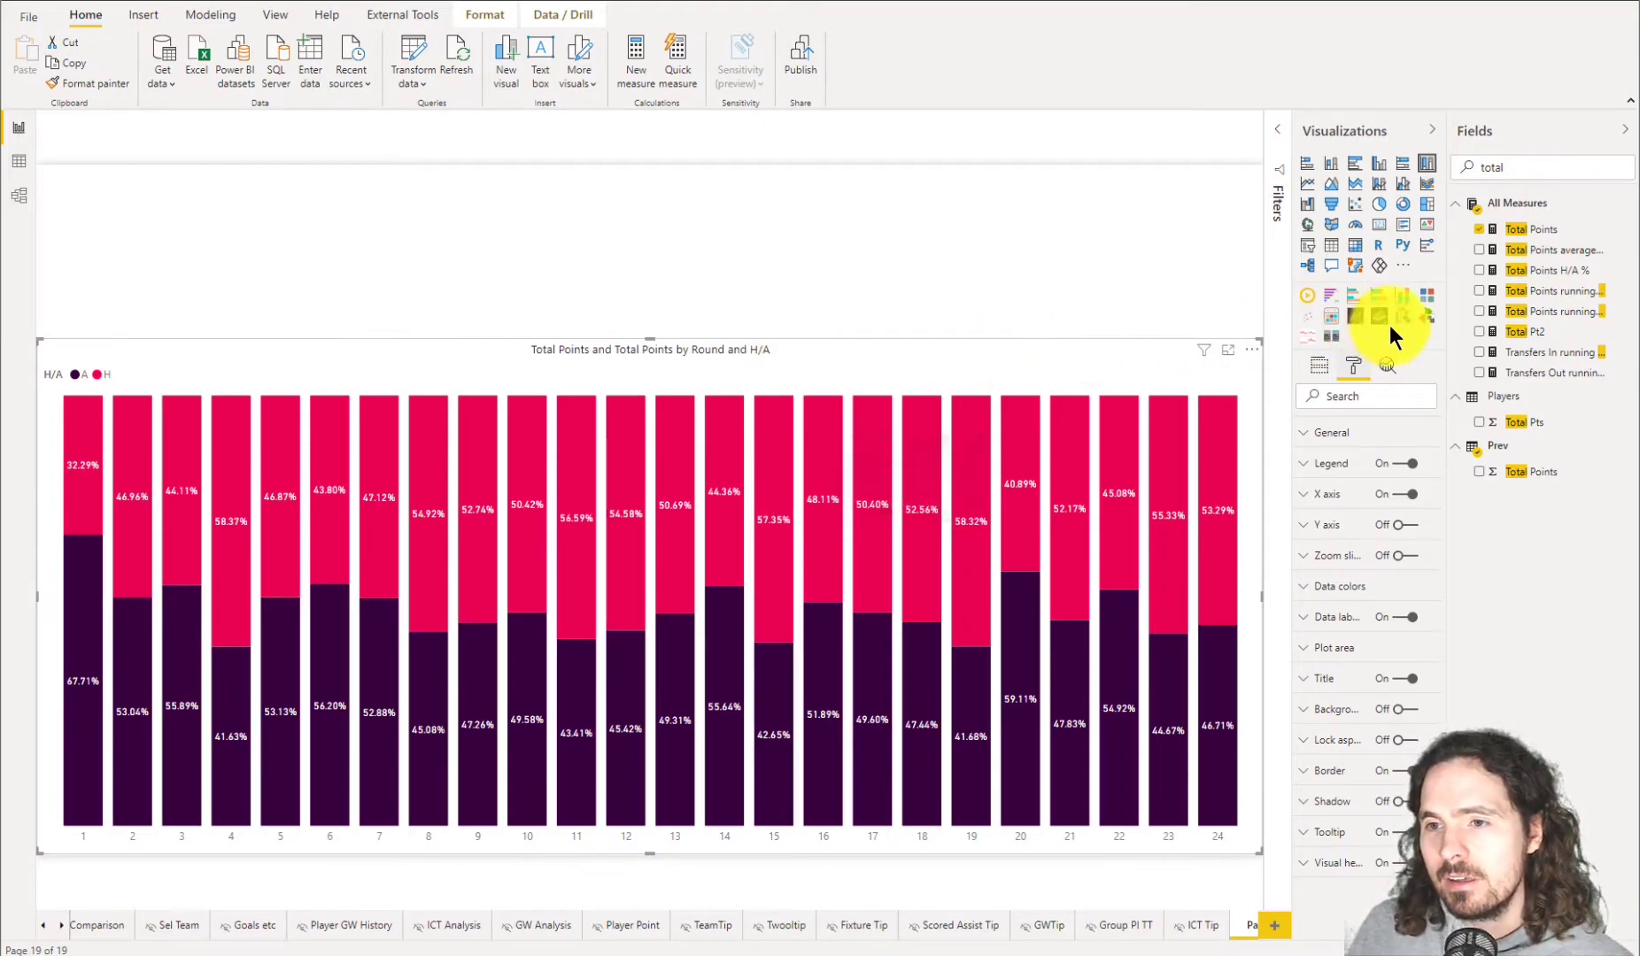
left_click(1319, 365)
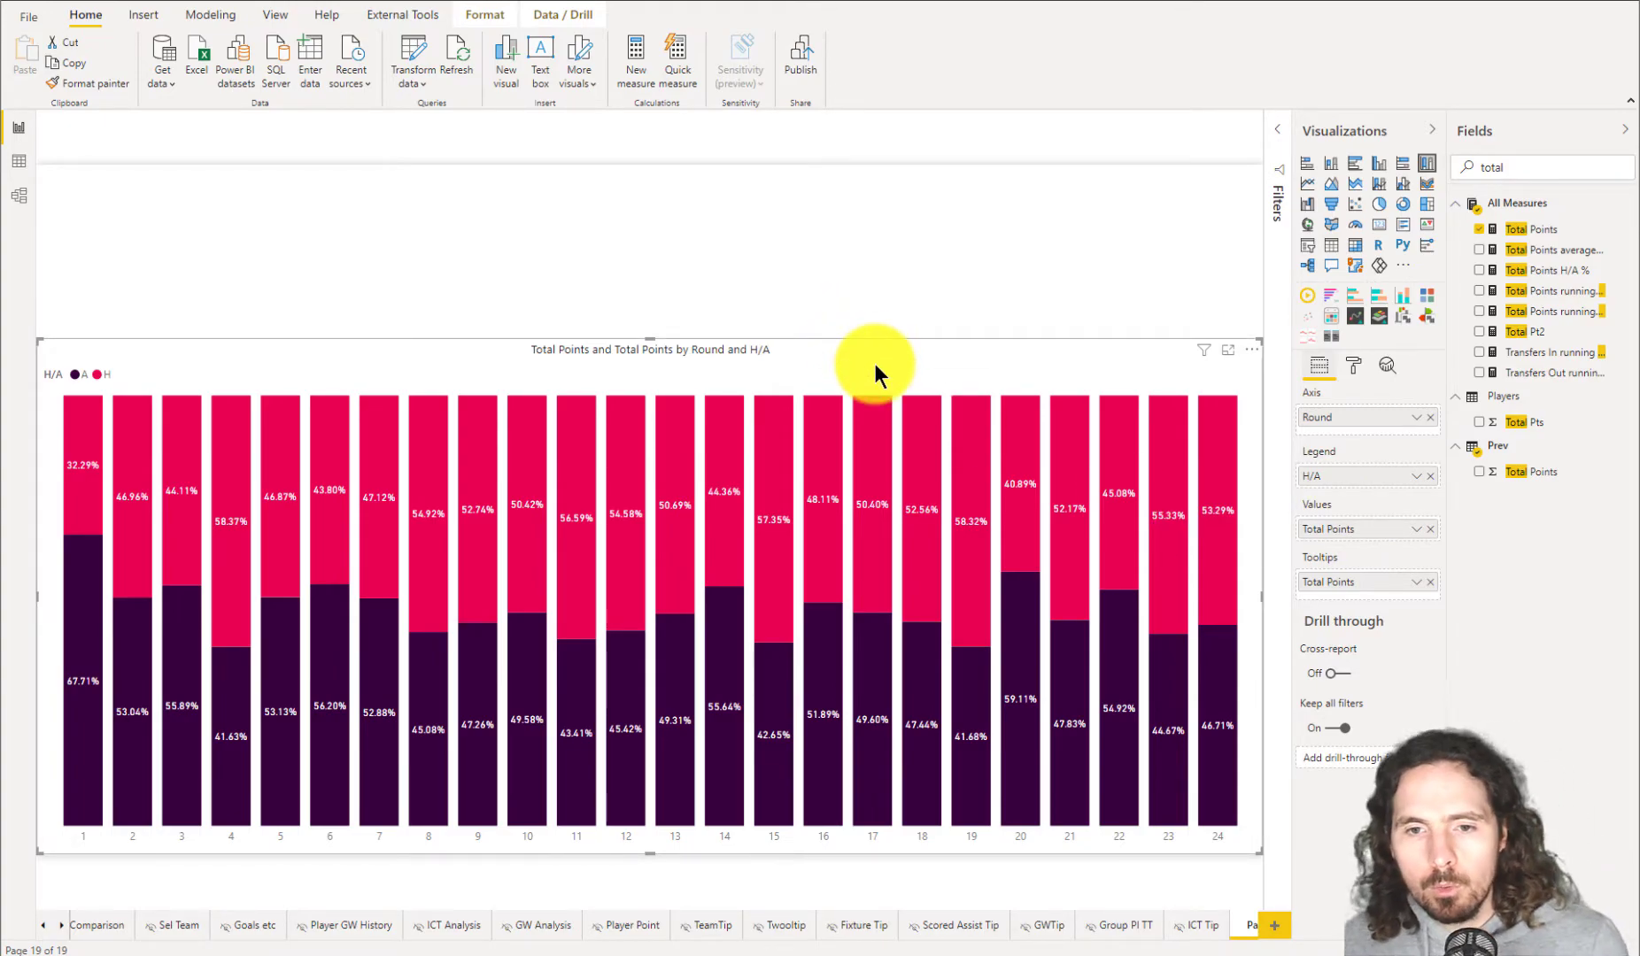
Move the chart to the upper edge of the report page and reduce its height to about half.
left_click_drag(875, 359, 902, 113)
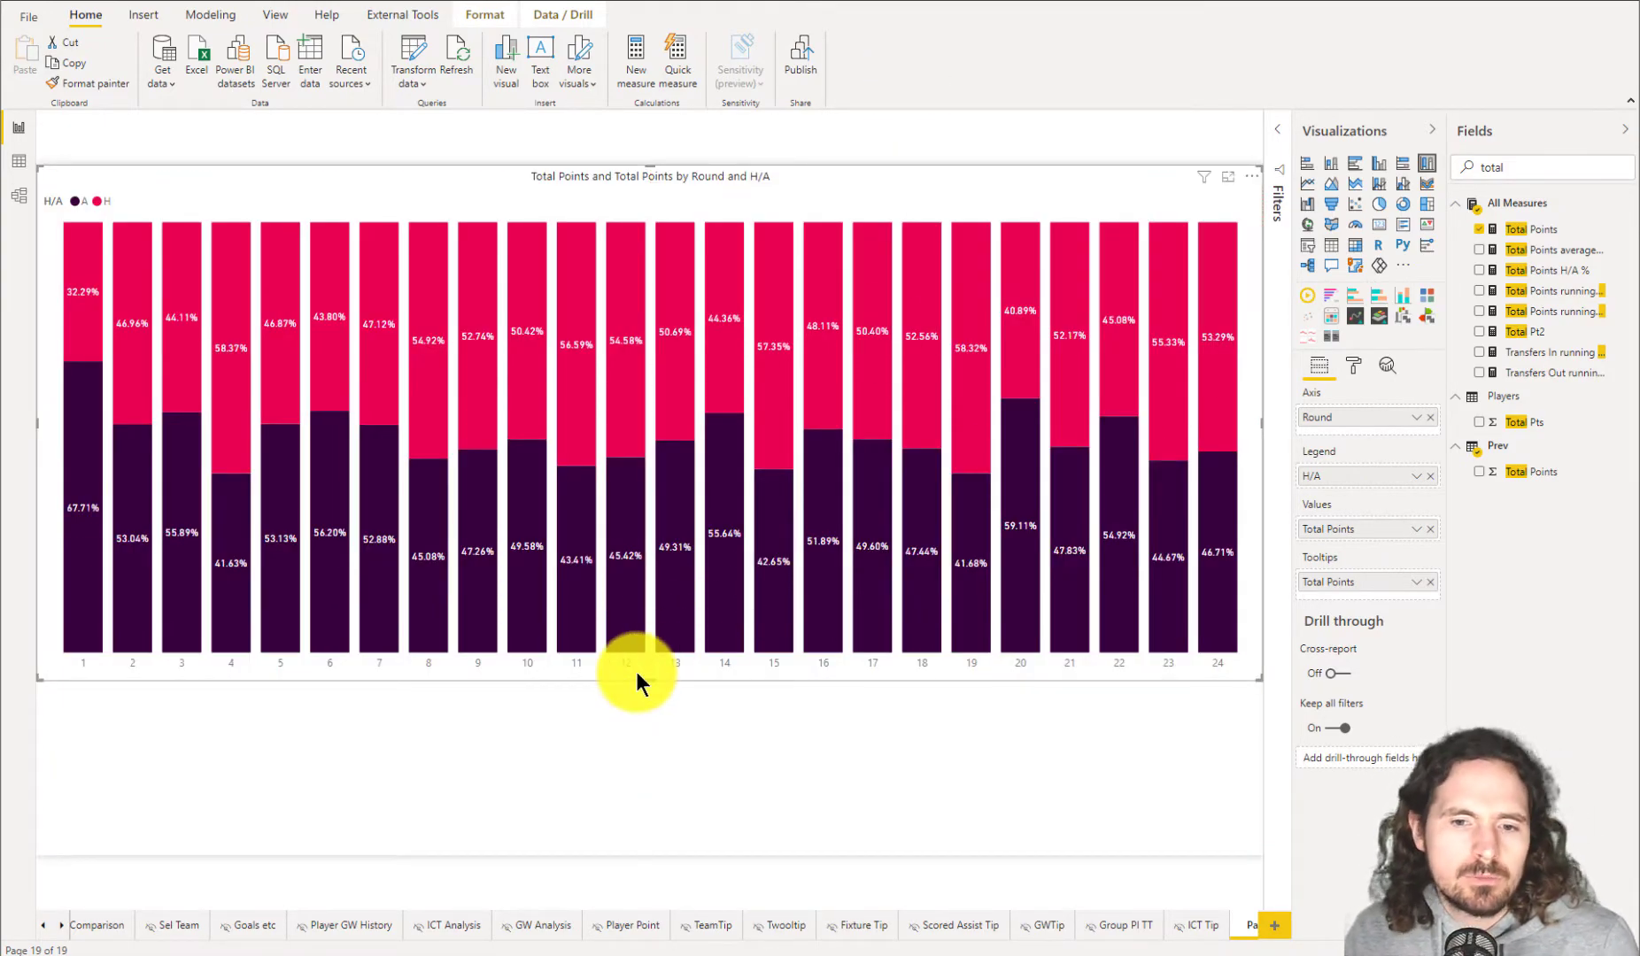
left_click_drag(644, 678, 700, 397)
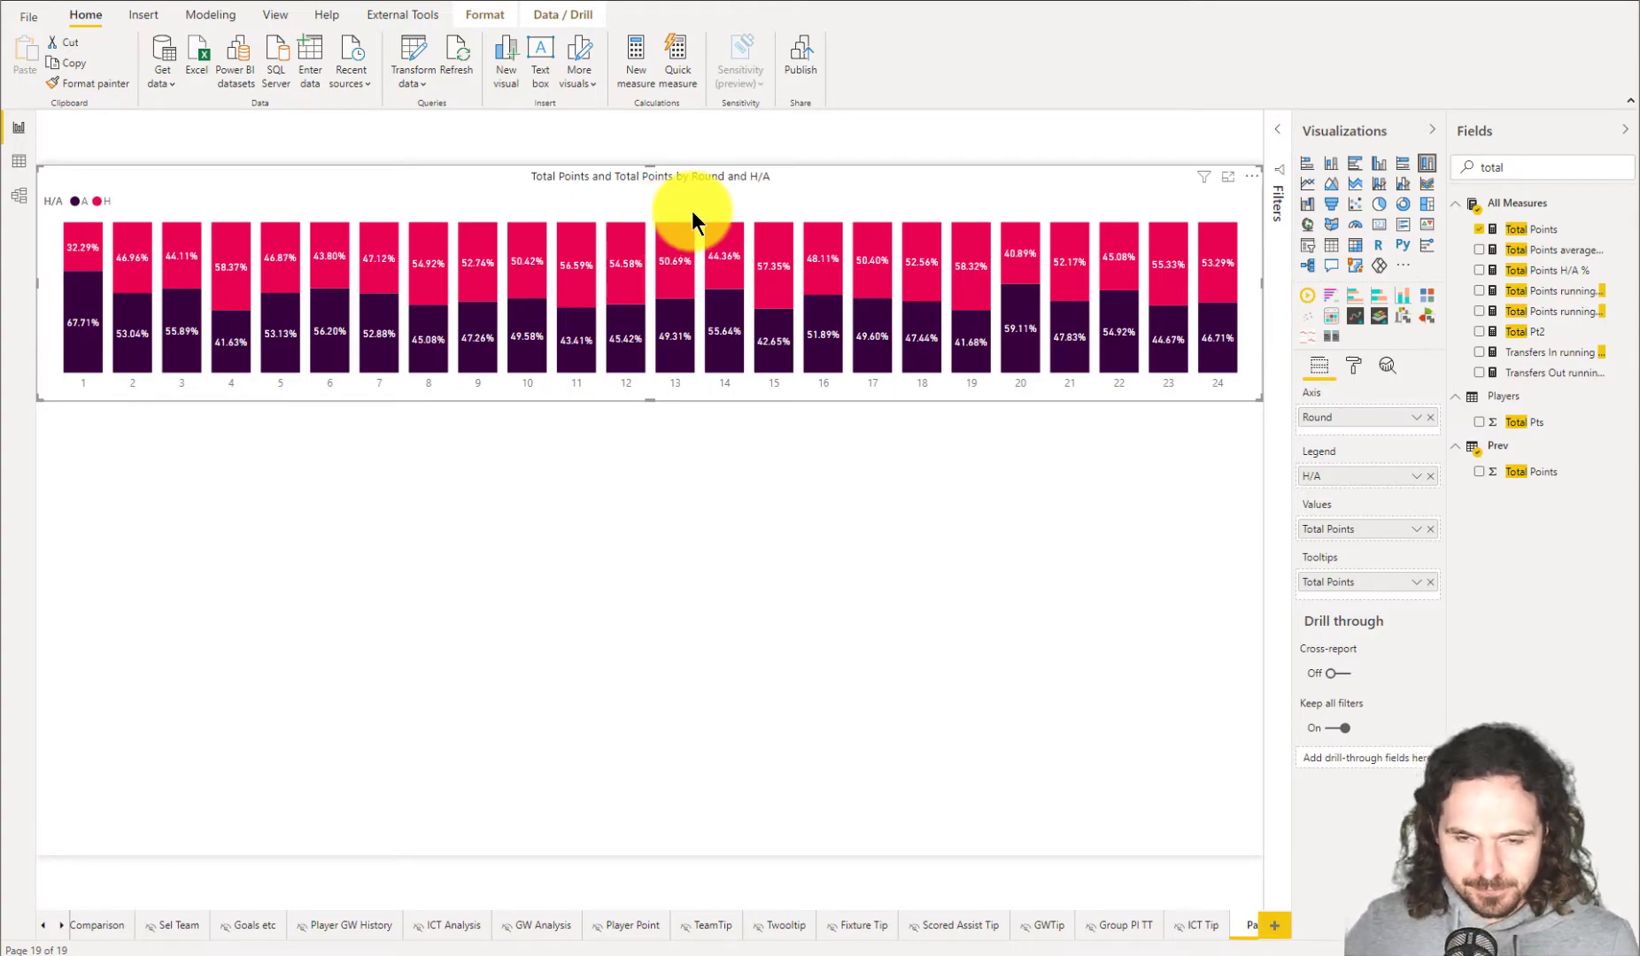
Duplicate the chart, place the copy at the page's lower edge and enlarge it to fill the space beneath the original.
key("ctrl+c")
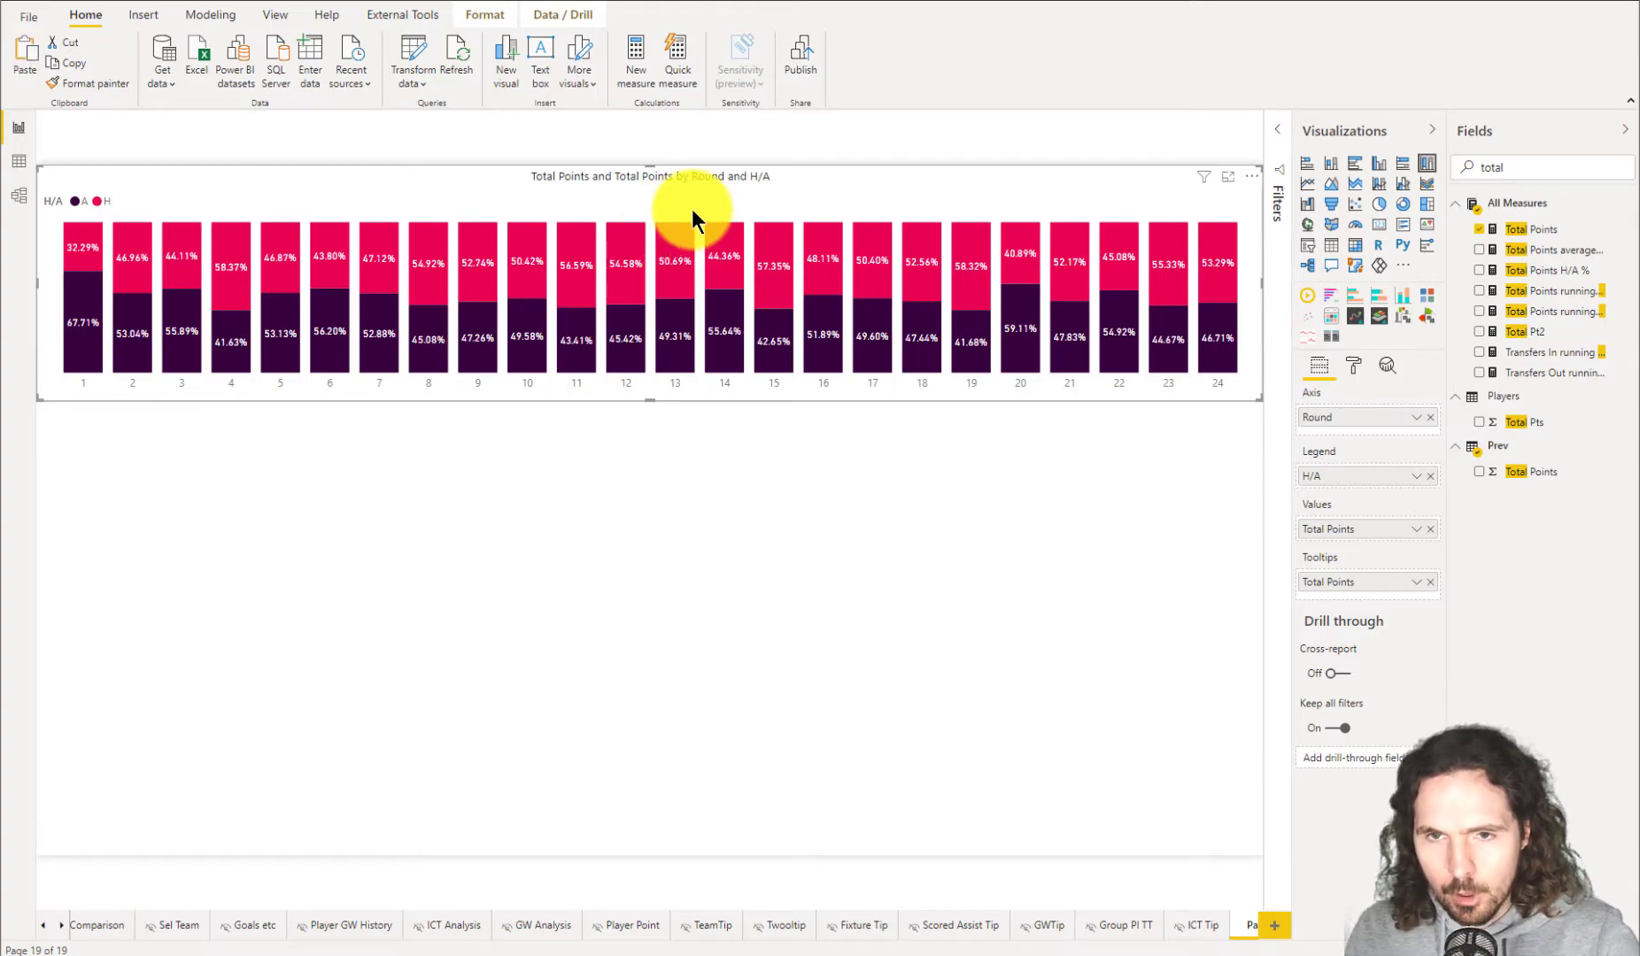
key("ctrl+v")
left_click_drag(714, 209, 618, 736)
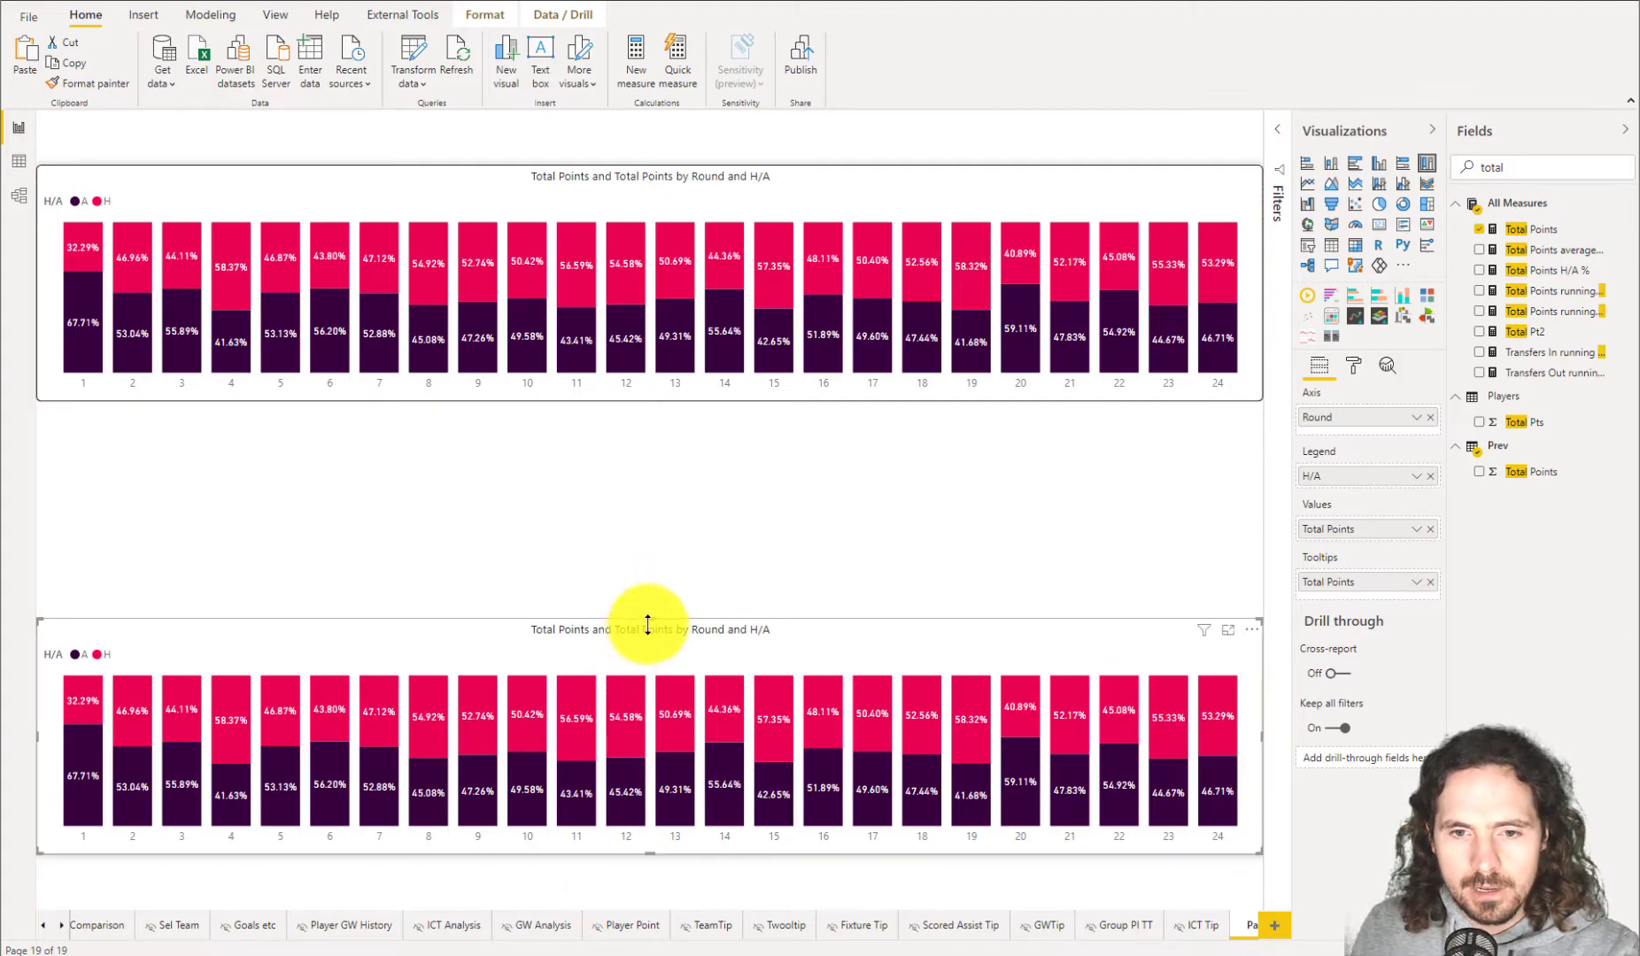
left_click_drag(633, 618, 620, 414)
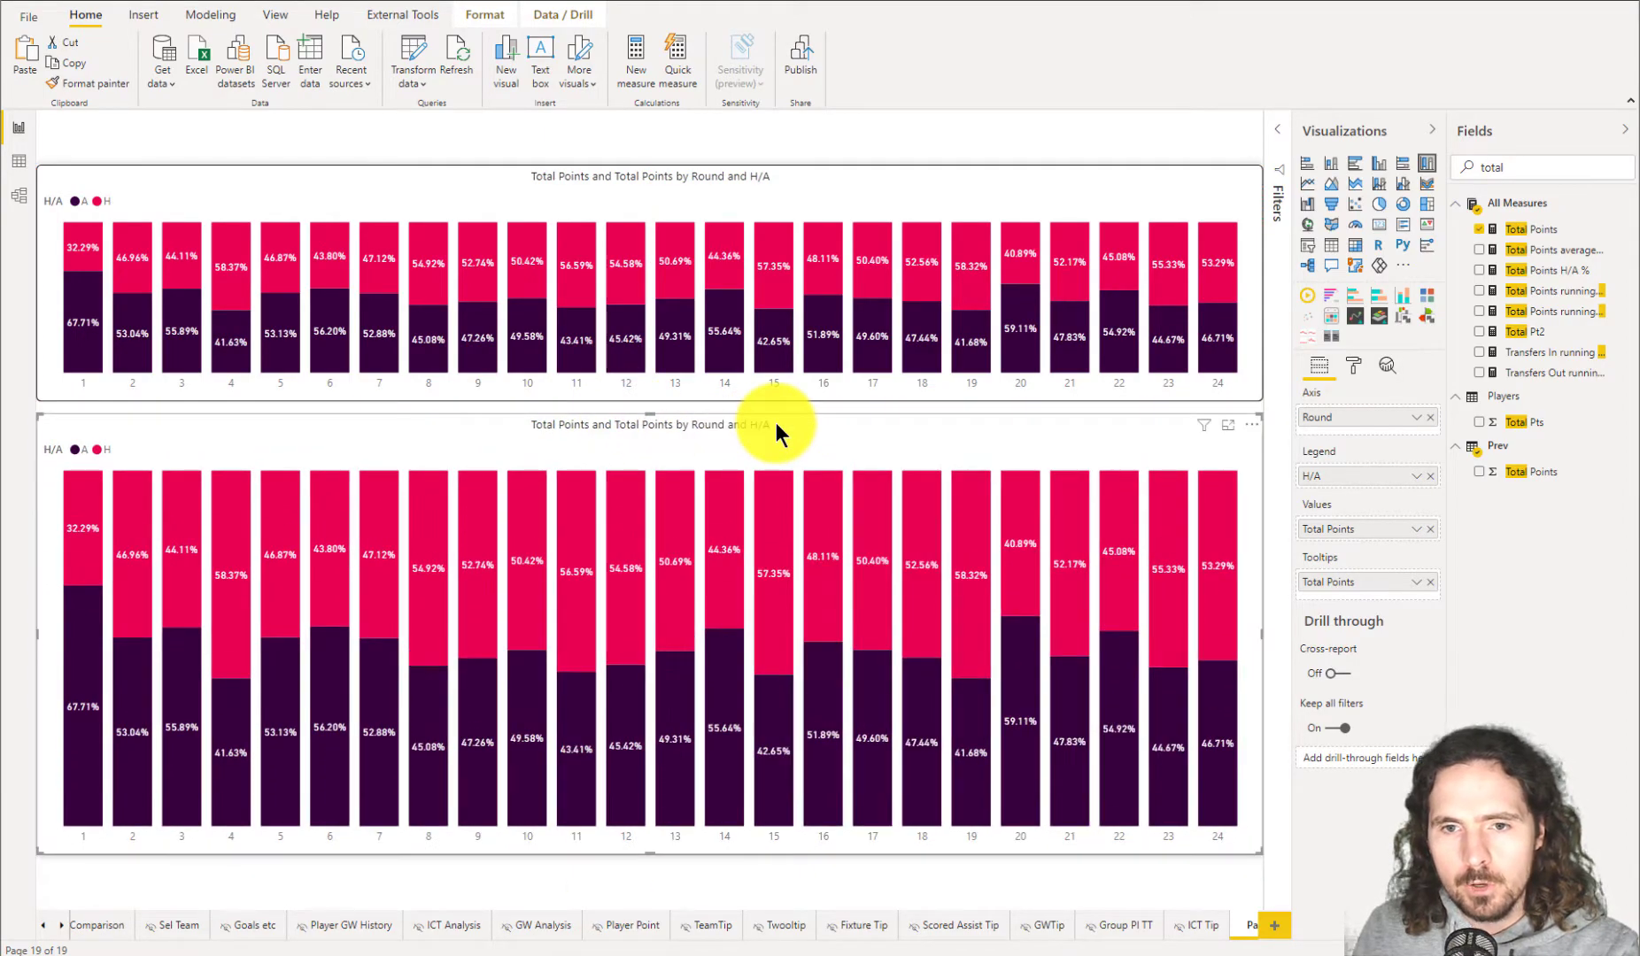
left_click(801, 405)
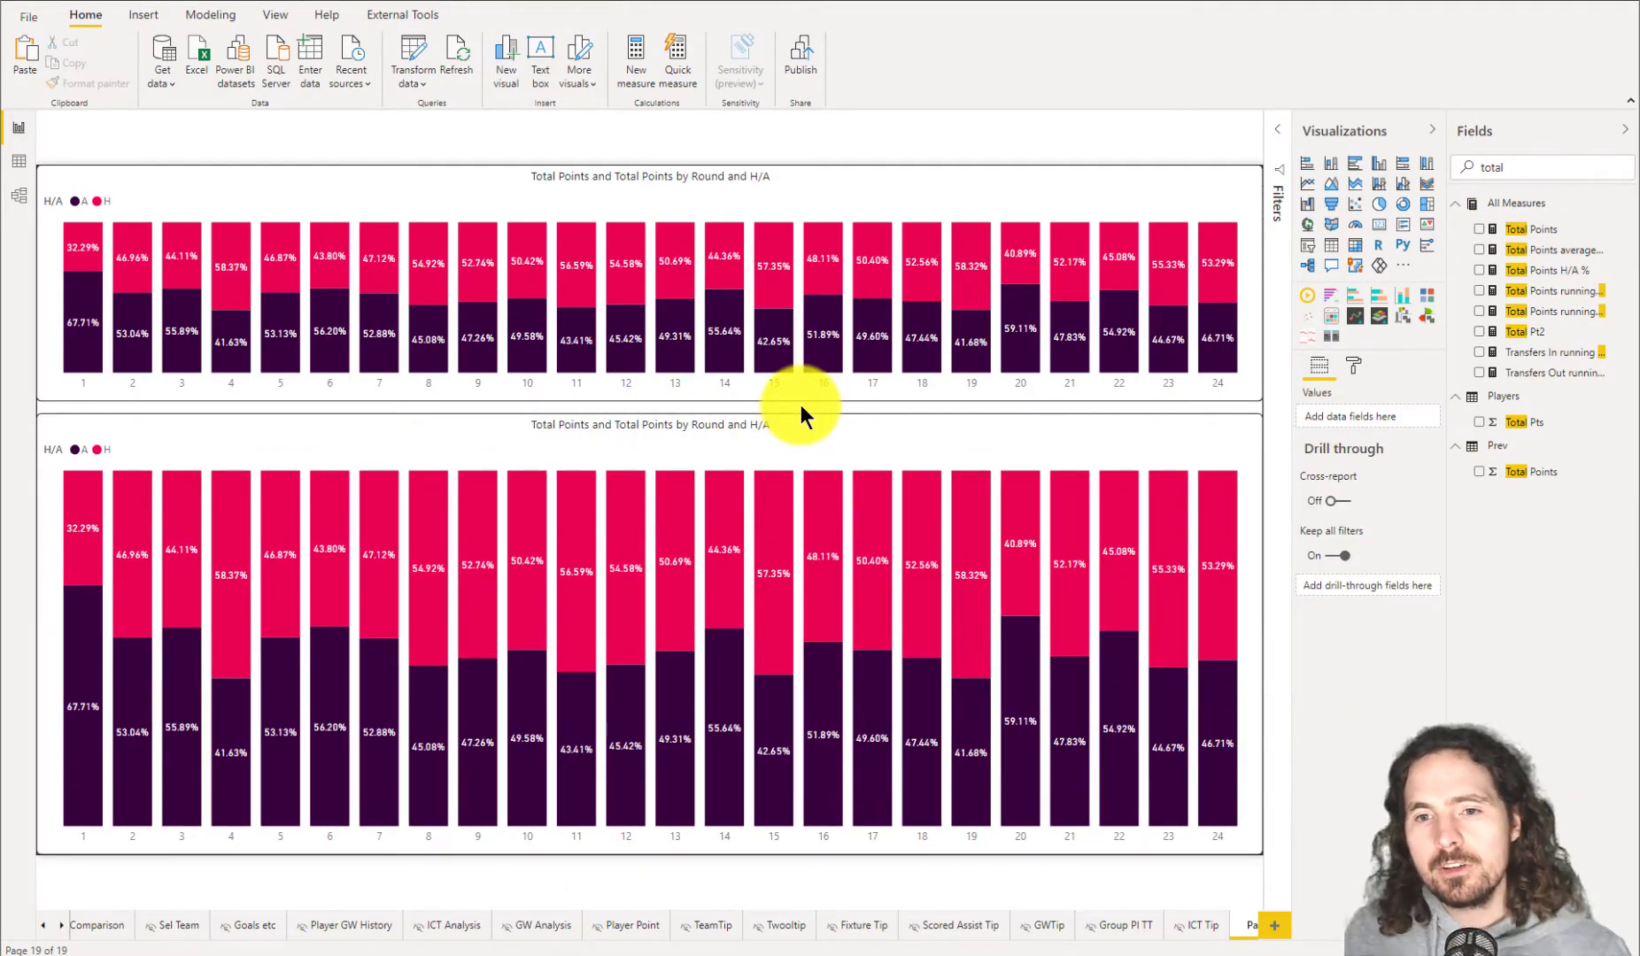
Convert the lower chart to a stacked column chart and turn on its total labels.
left_click(926, 425)
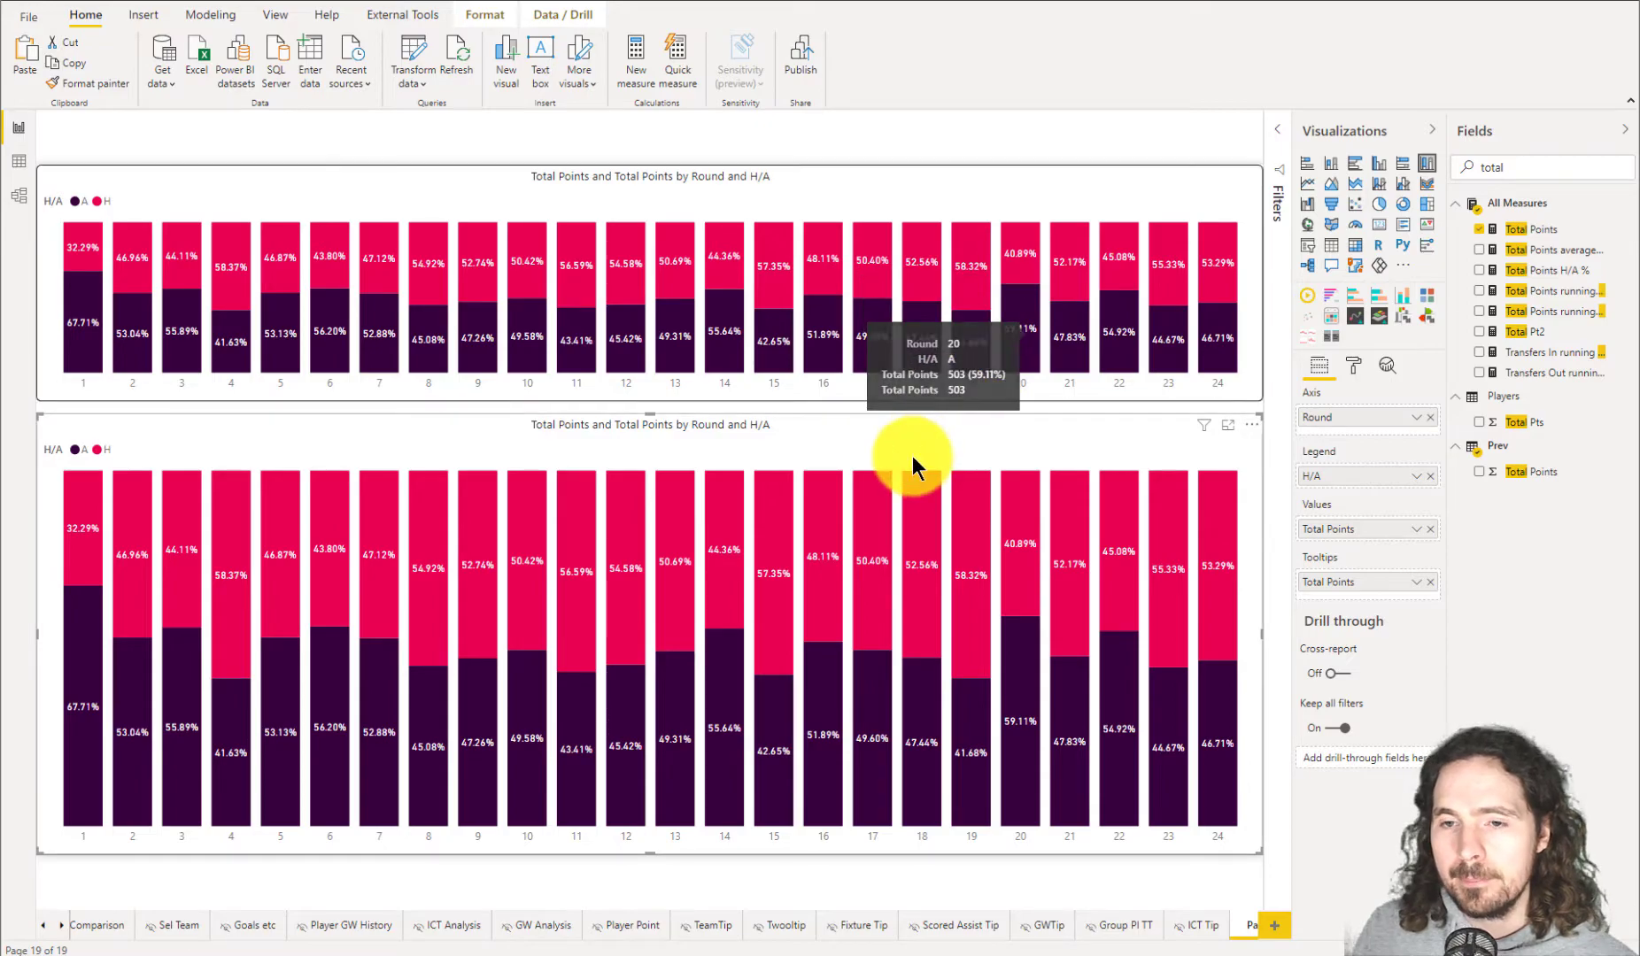
left_click(1337, 171)
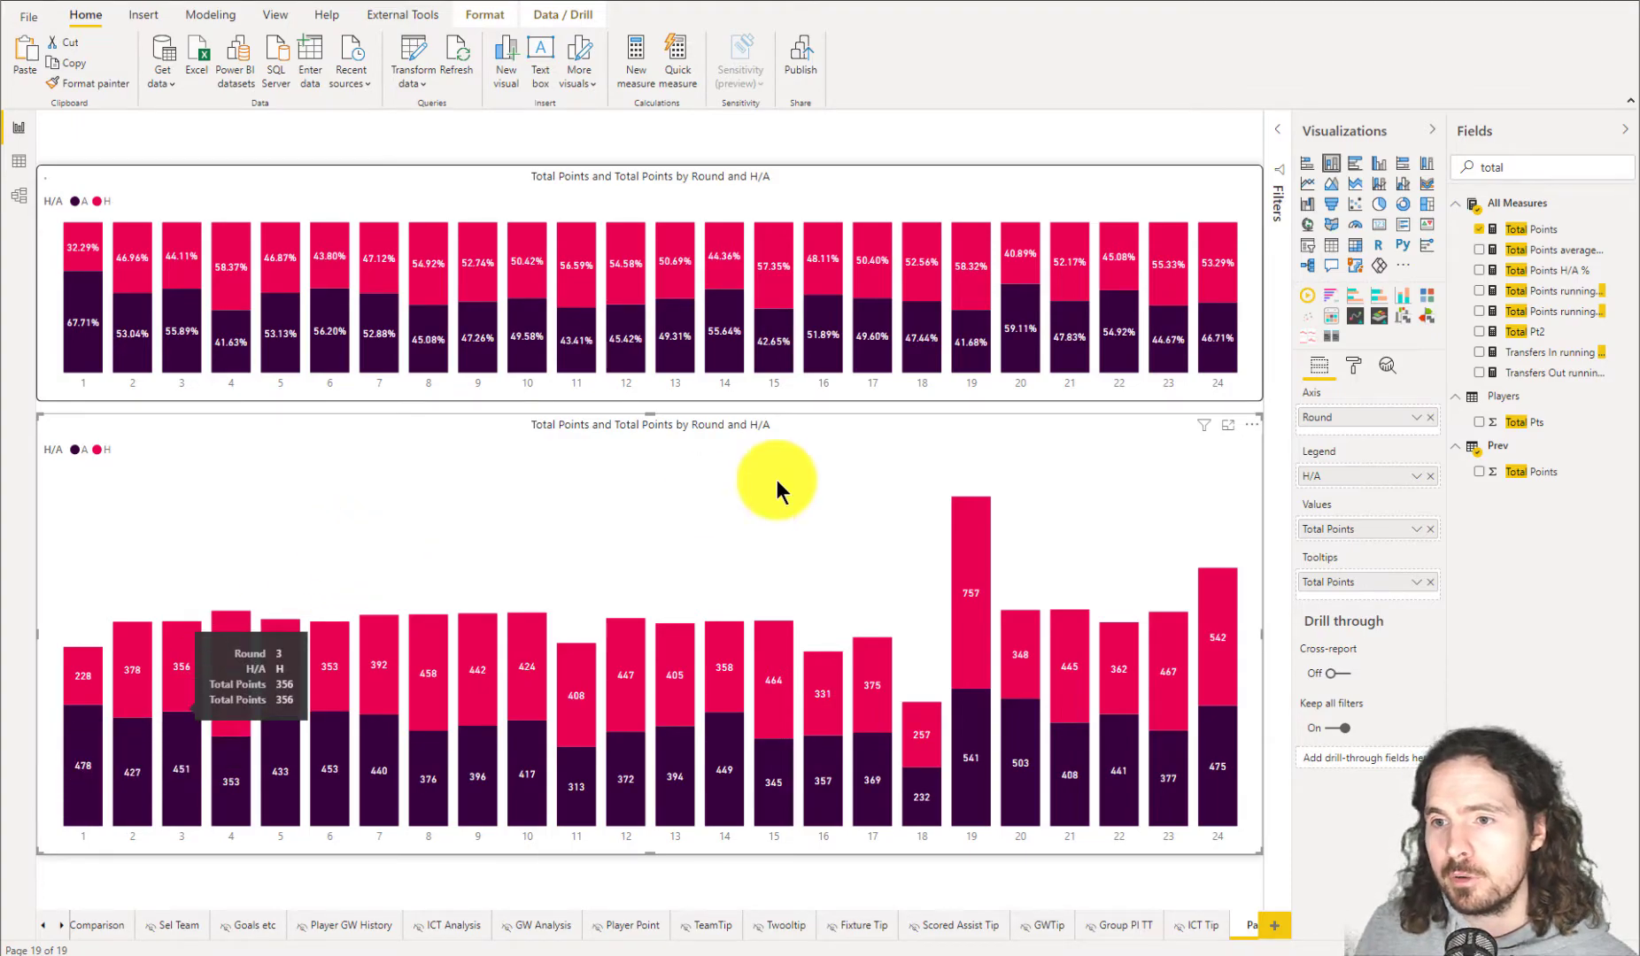
left_click(1356, 366)
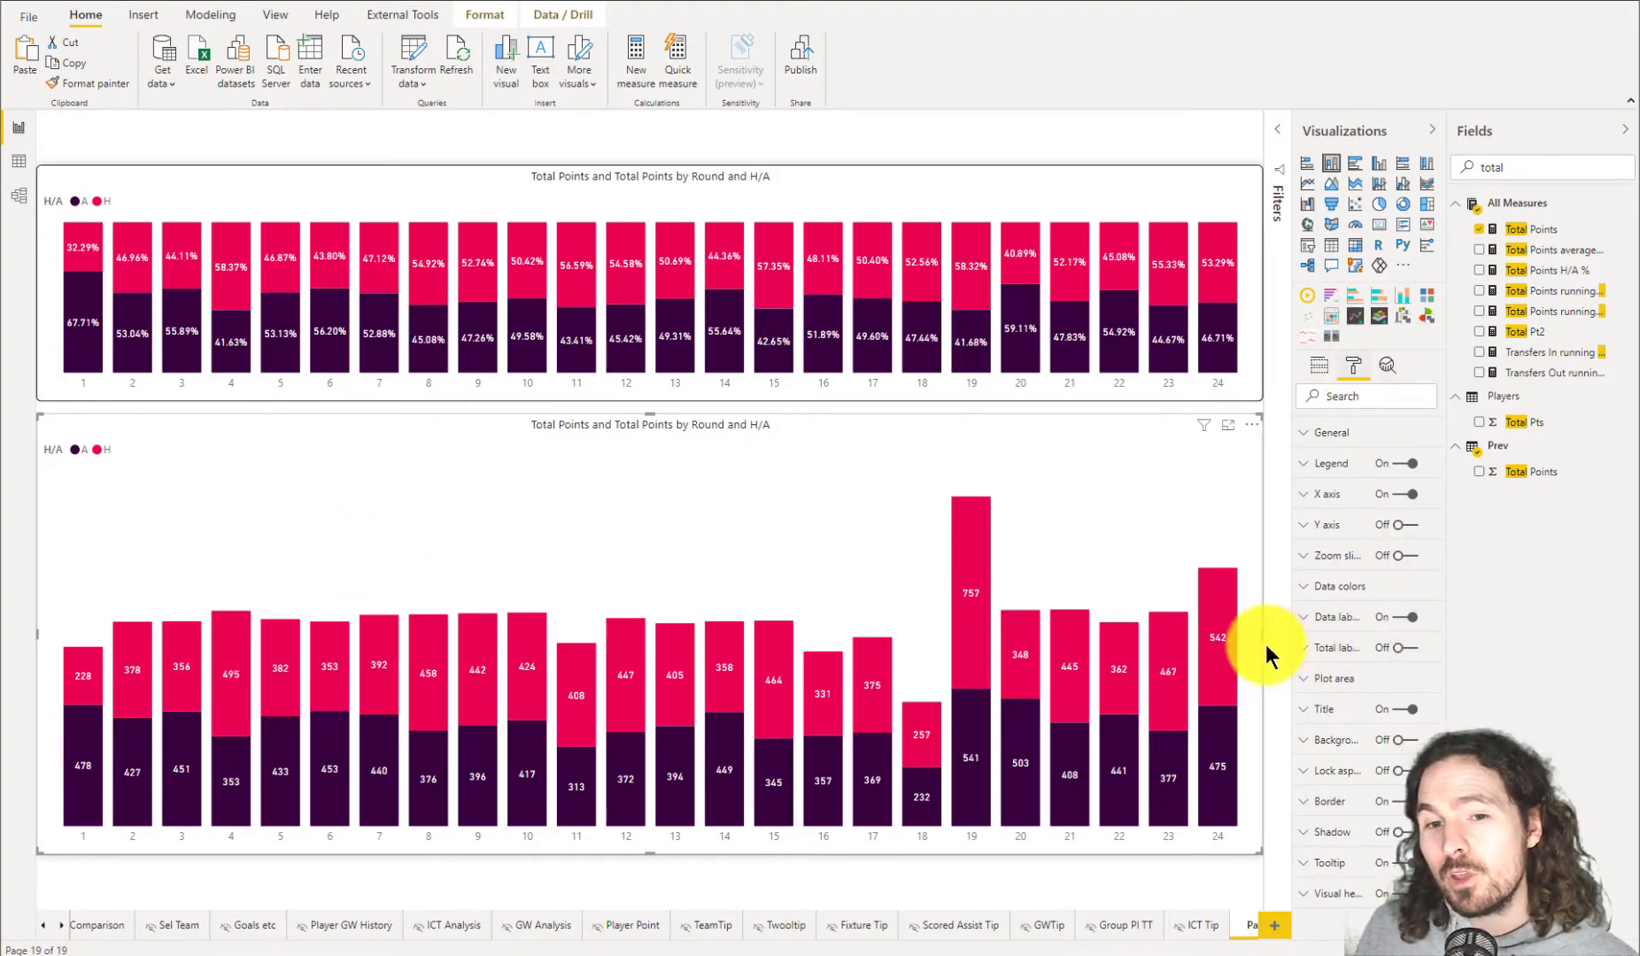
left_click(1405, 651)
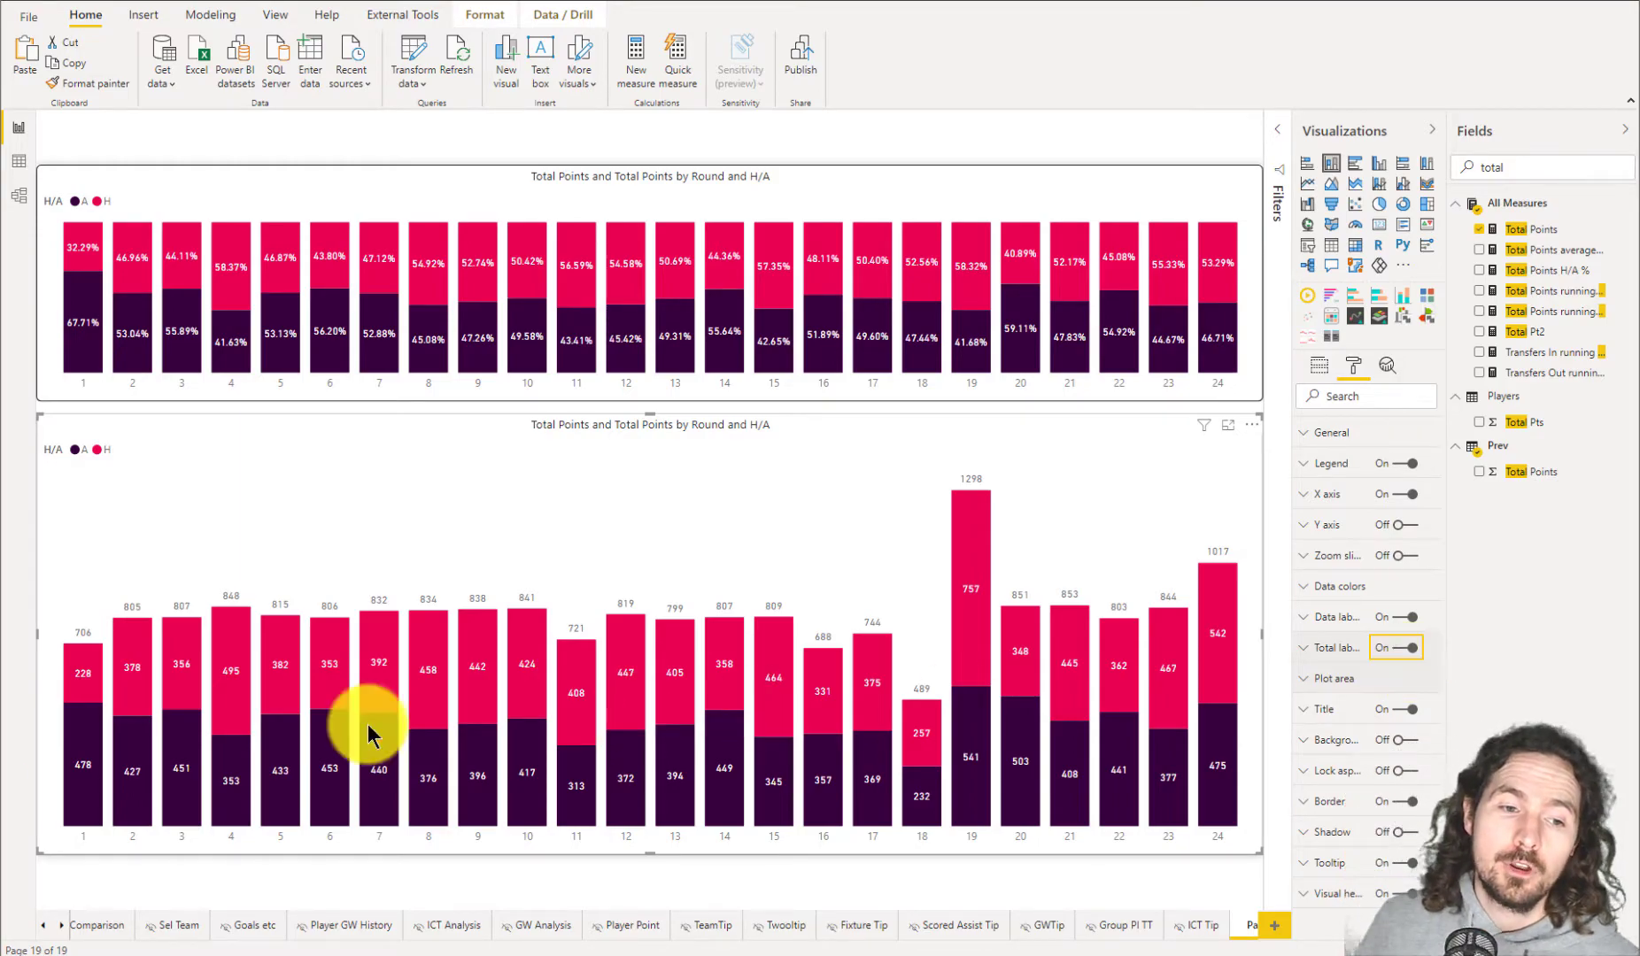
mouse_move(76, 674)
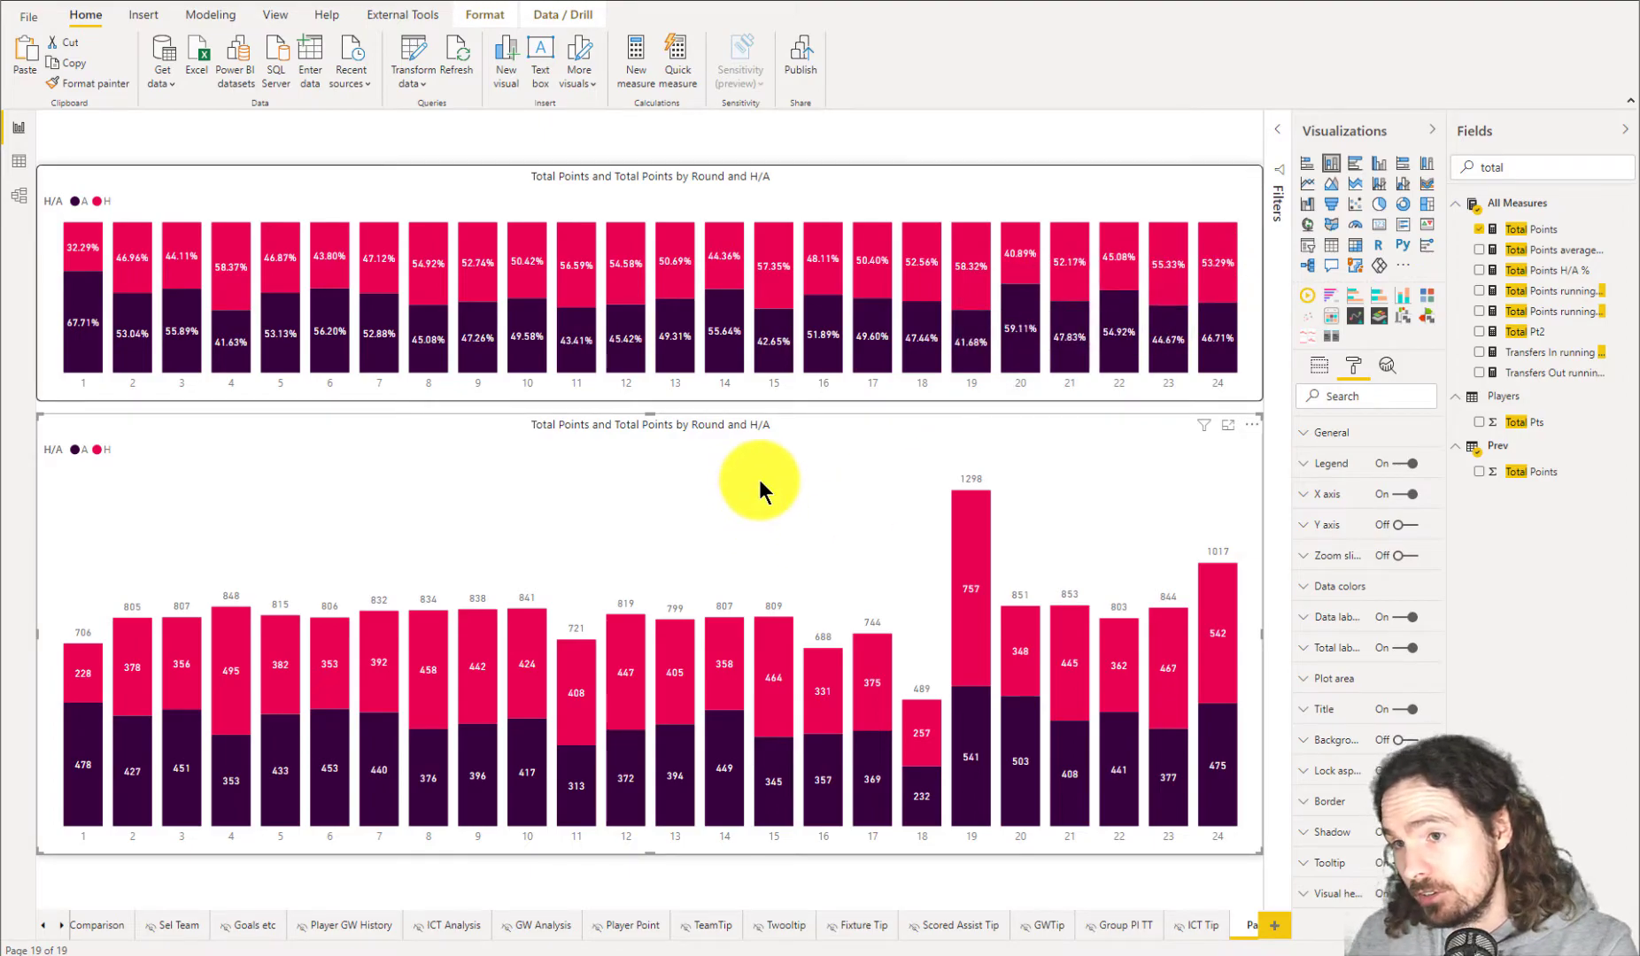
Show the lower chart's Total Points values as percent of grand total.
left_click(1314, 367)
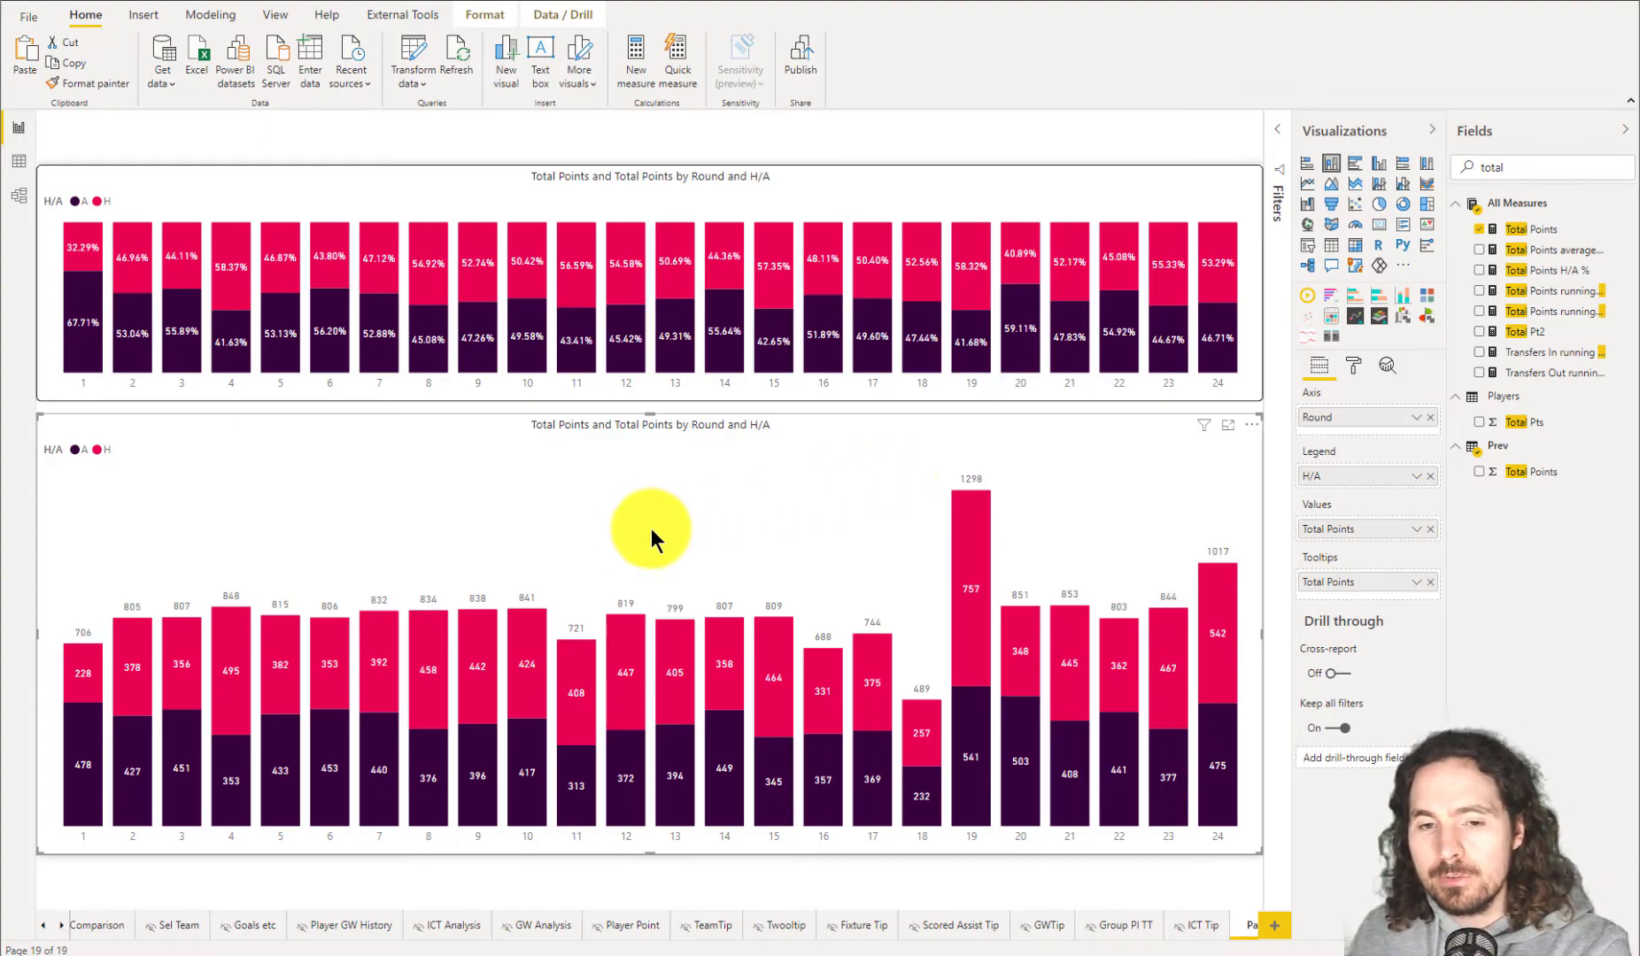
left_click(1419, 529)
mouse_move(1465, 601)
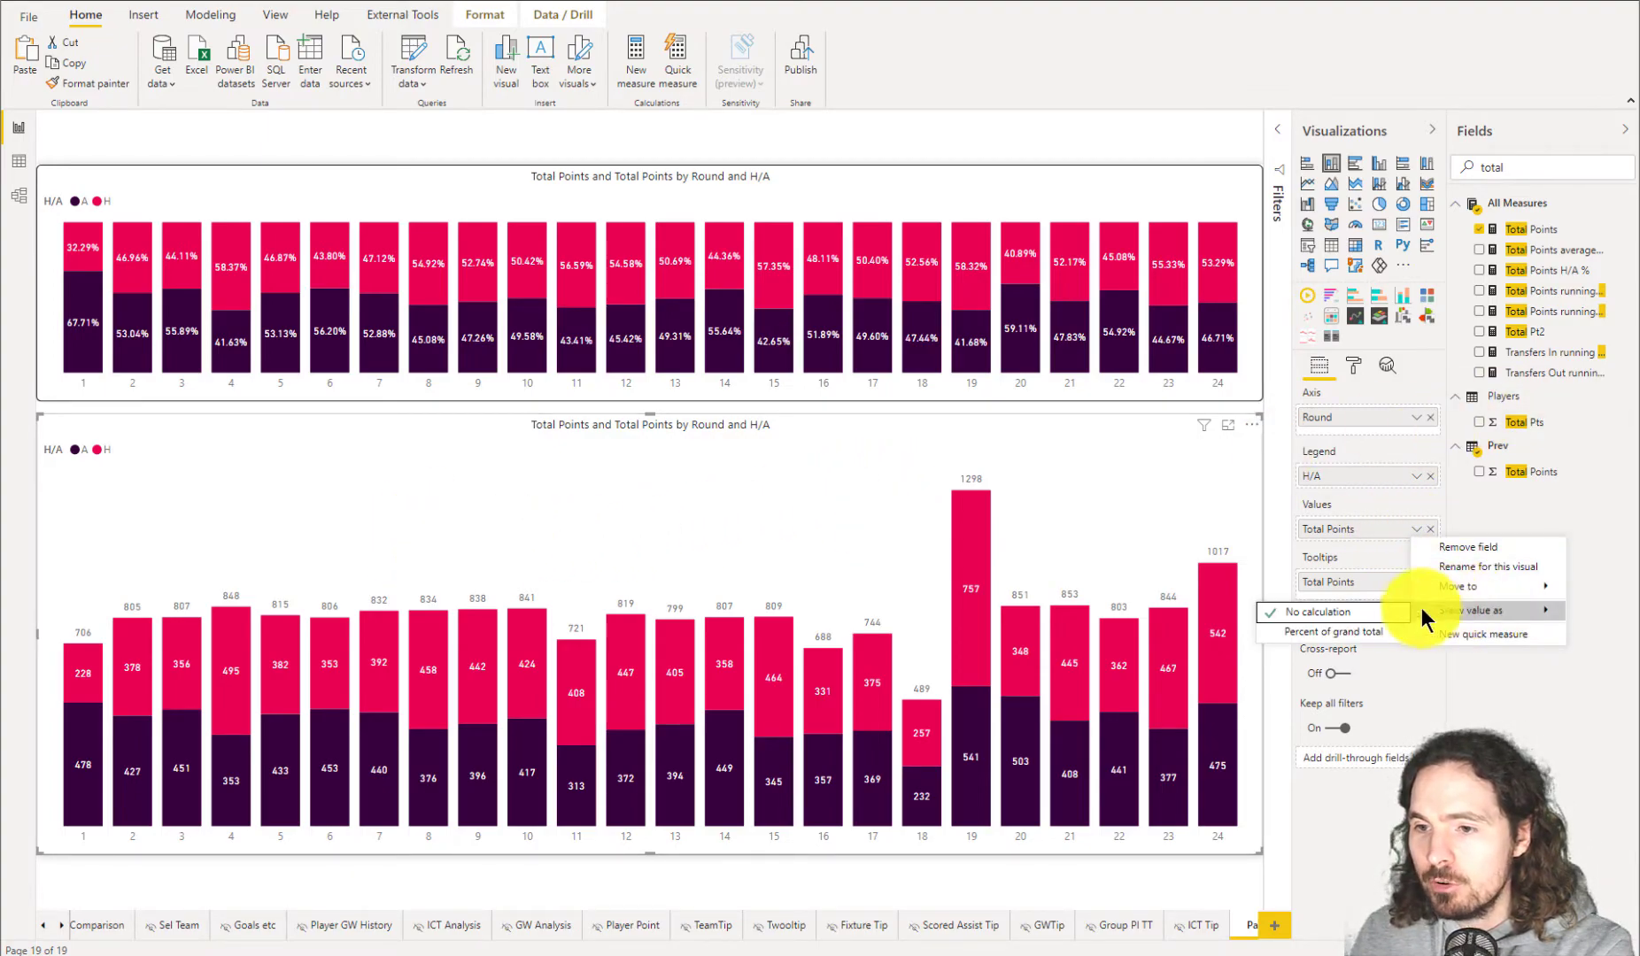
left_click(1336, 634)
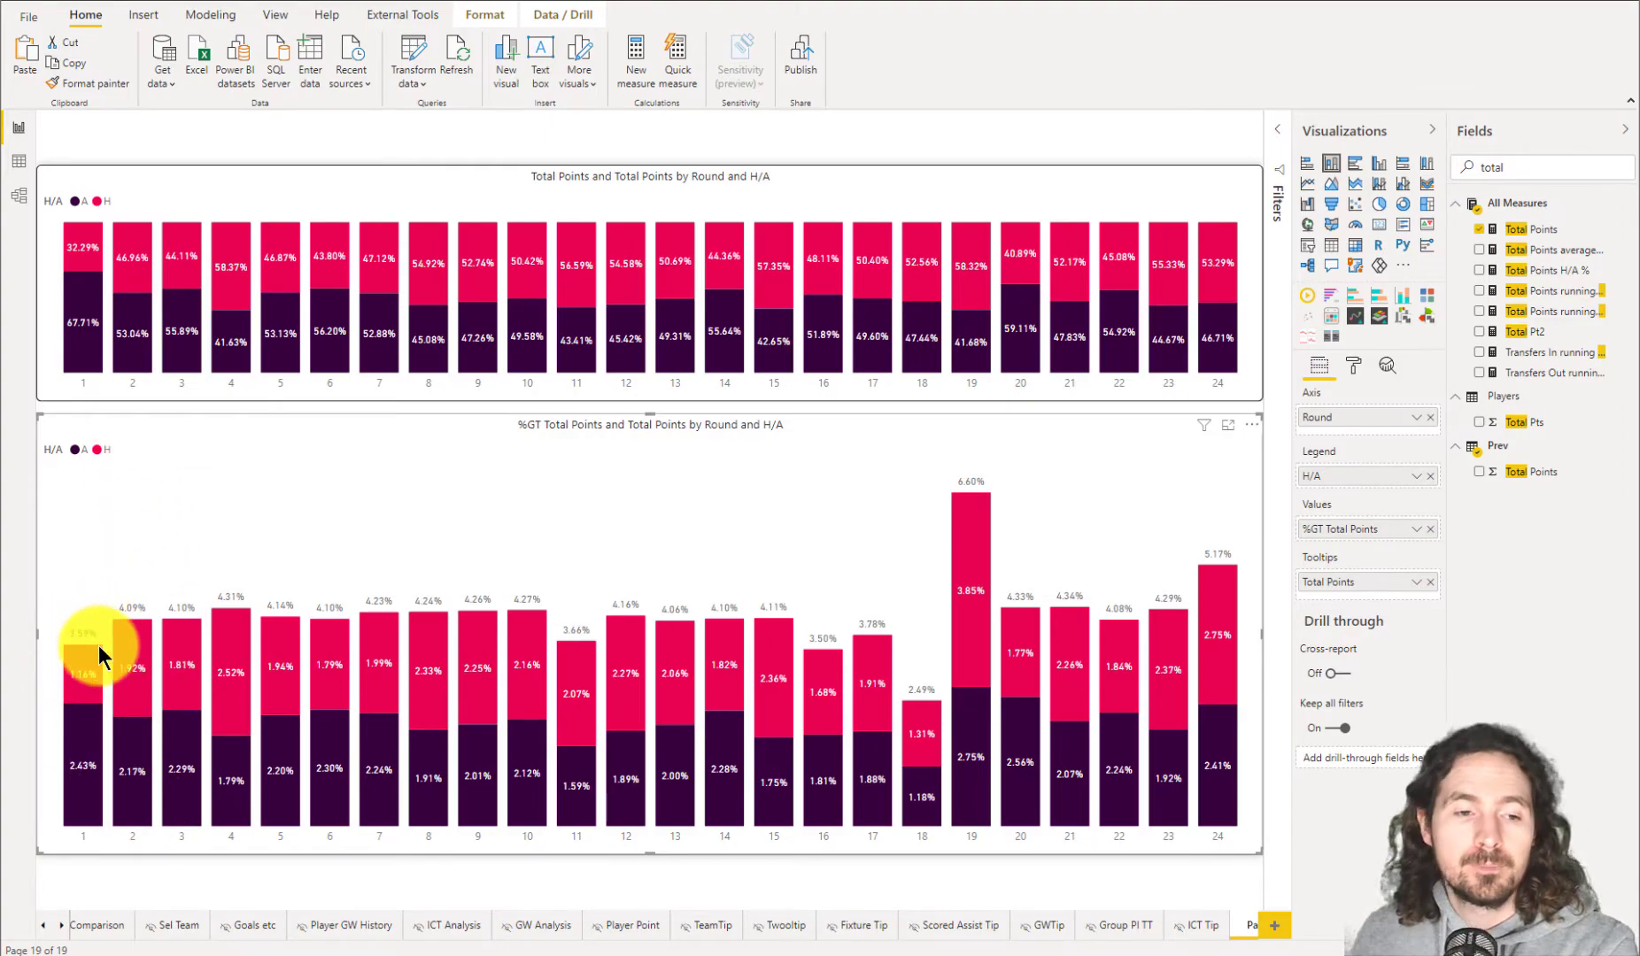
Convert the lower chart to a line and stacked column chart.
mouse_move(229, 587)
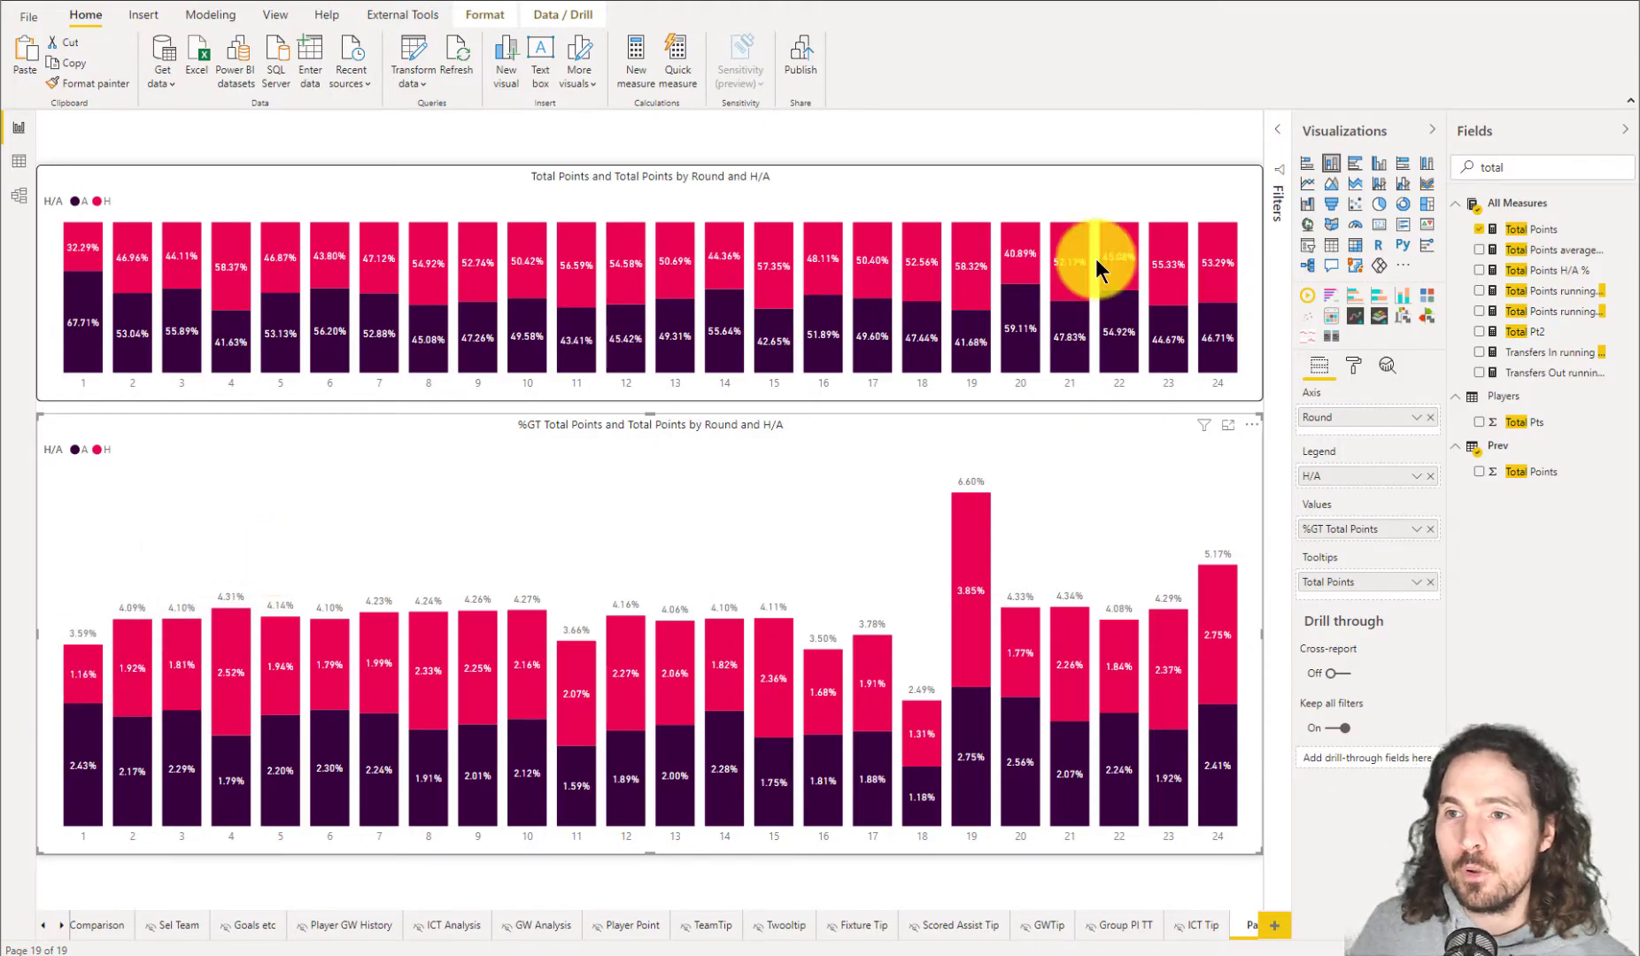
left_click(1379, 186)
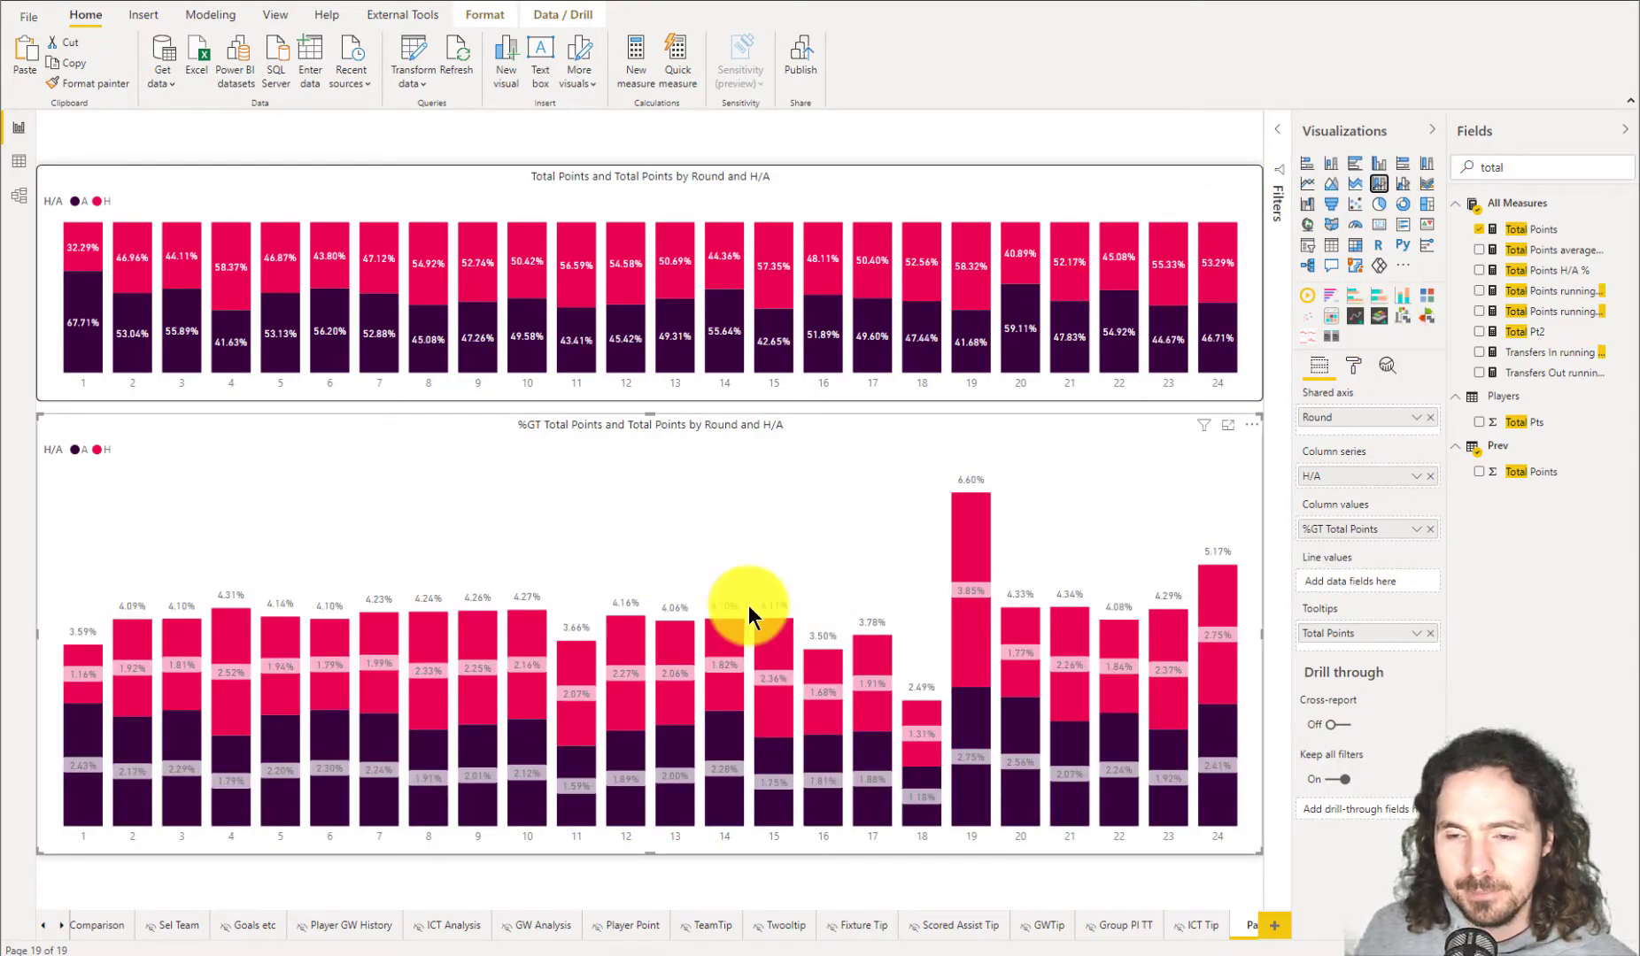
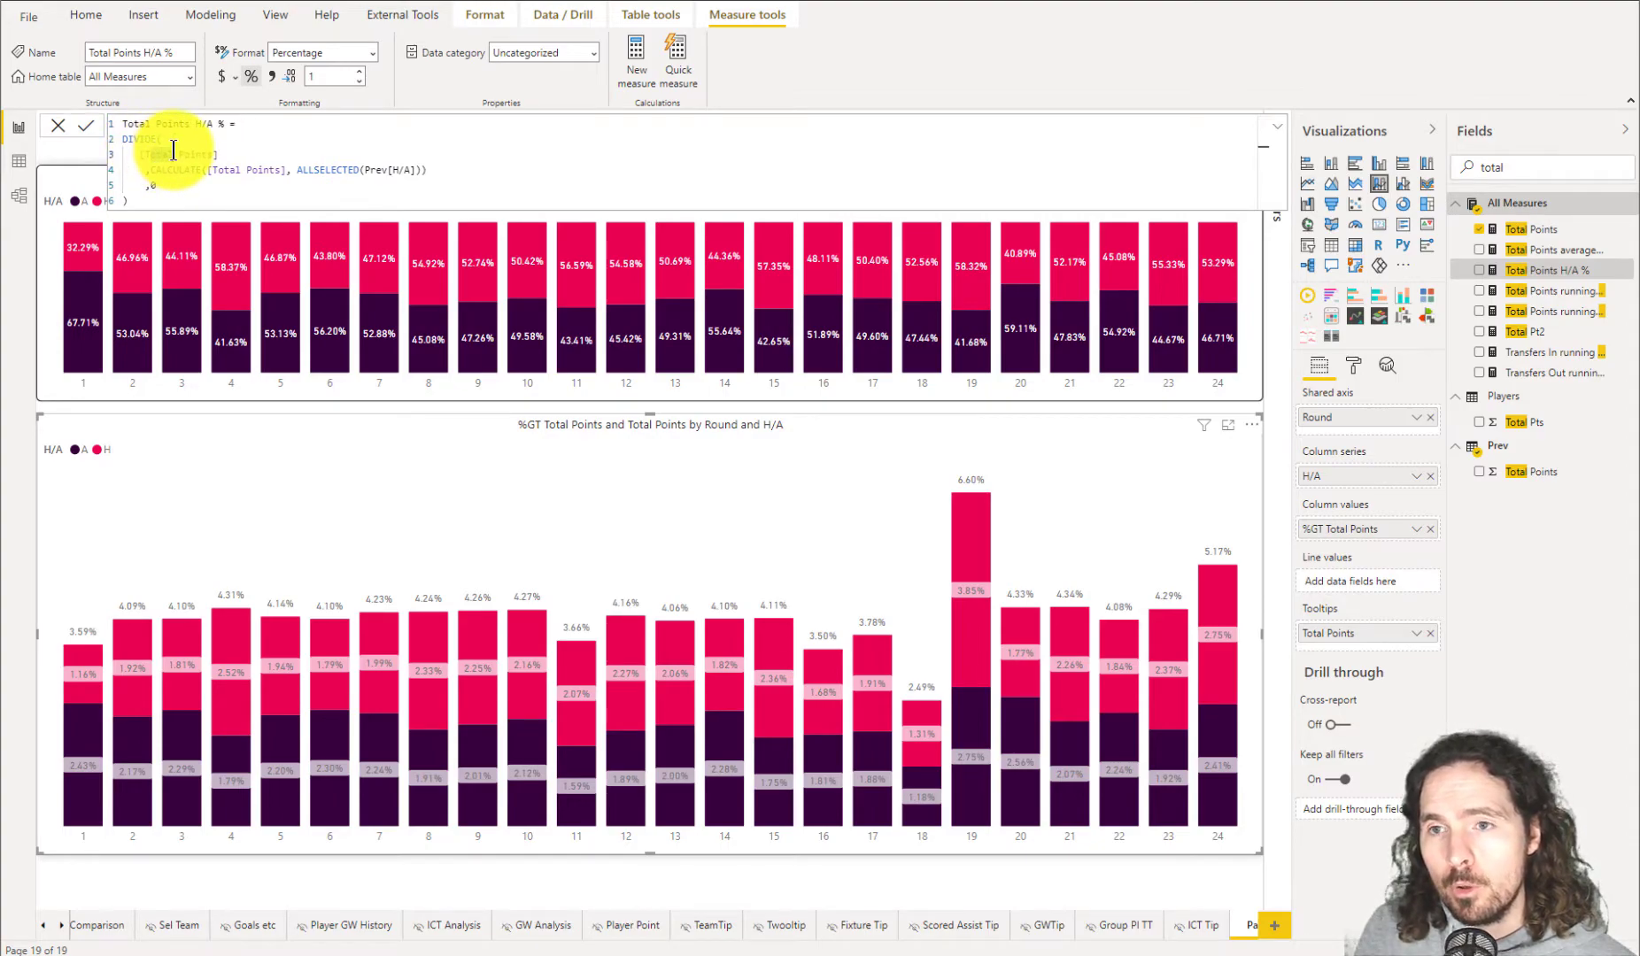
Examine the Total Points H/A % measure's DIVIDE formula, covering its numerator and its CALCULATE denominator.
double_click(169, 154)
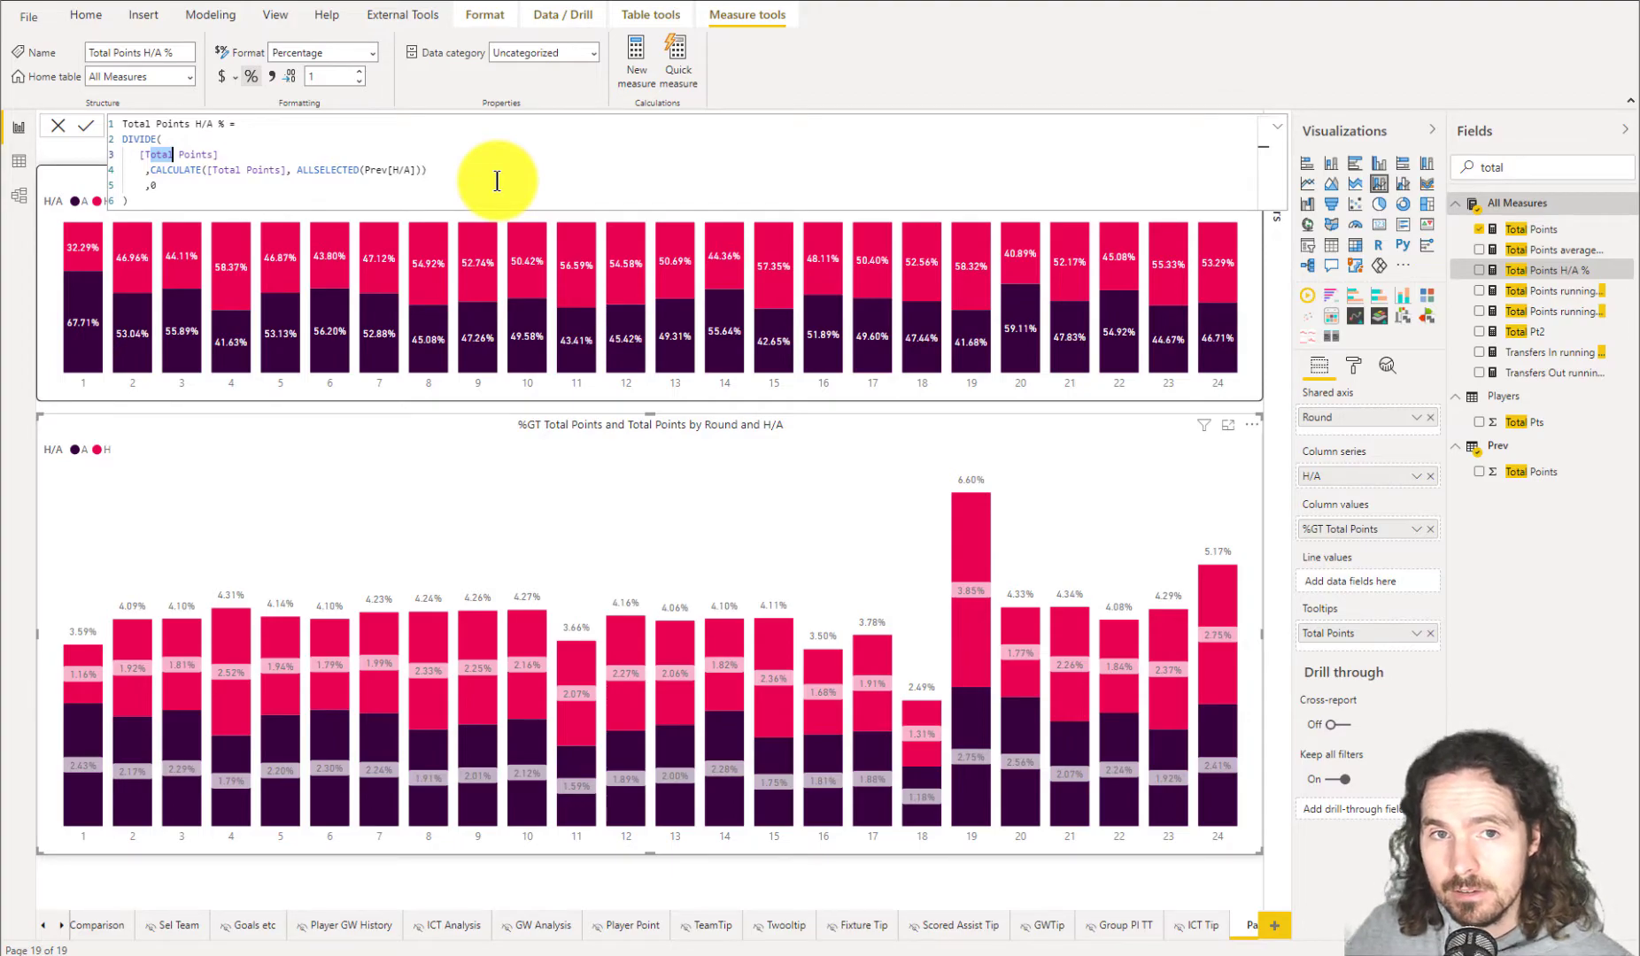
left_click(409, 185)
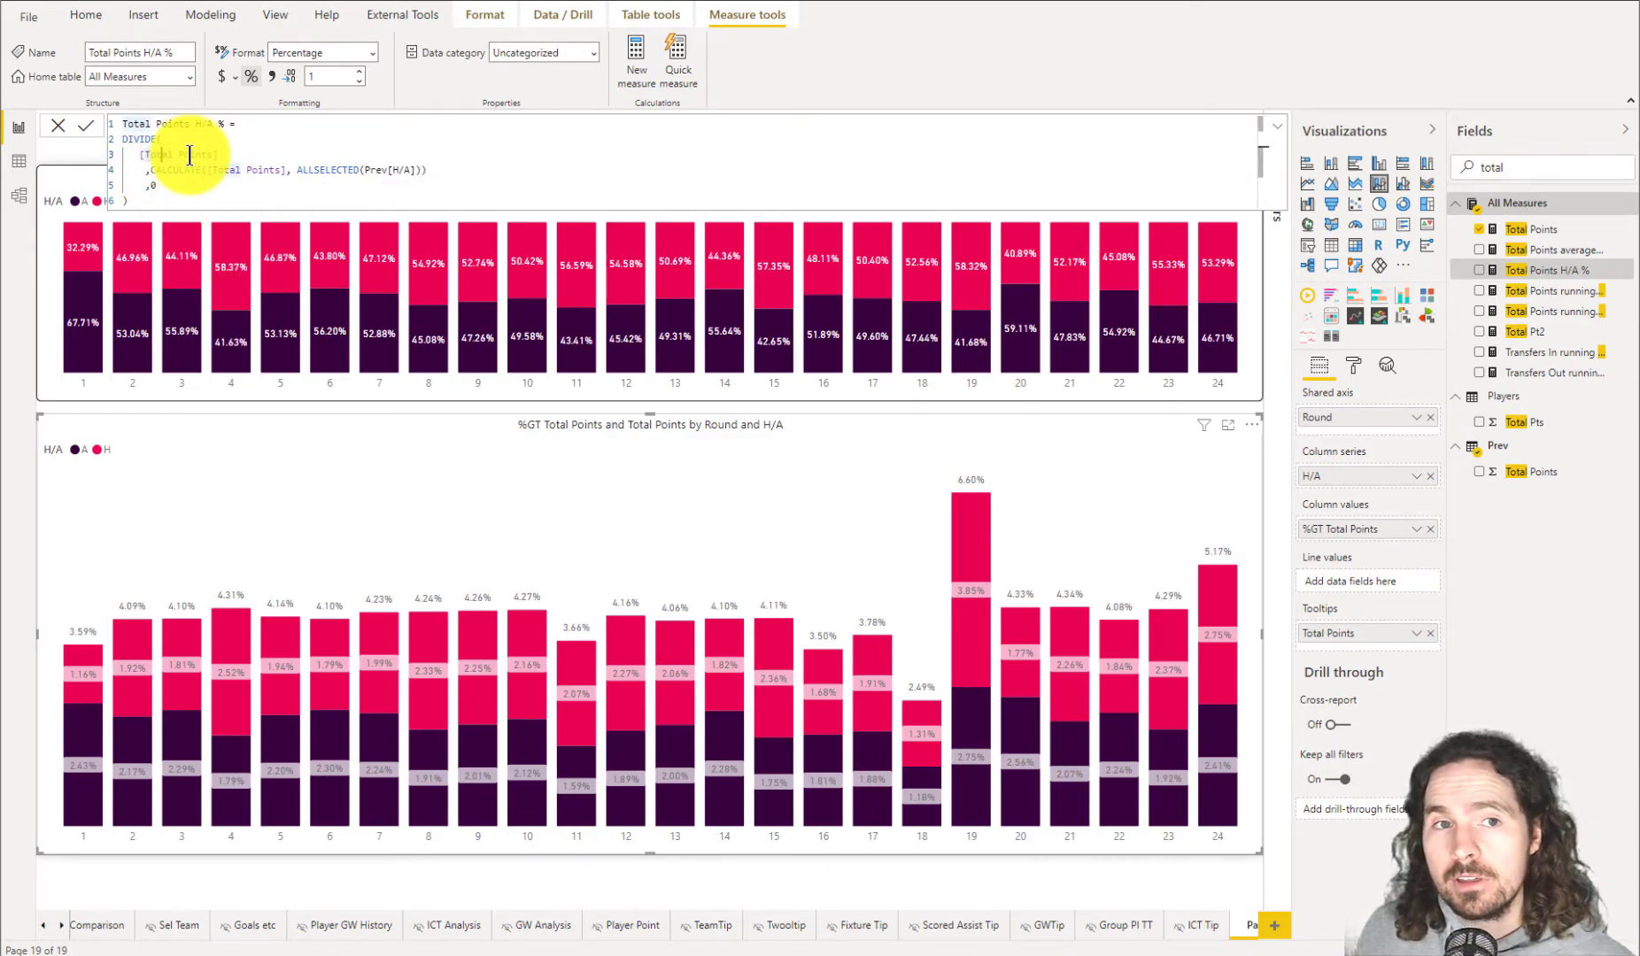
left_click_drag(148, 155, 201, 155)
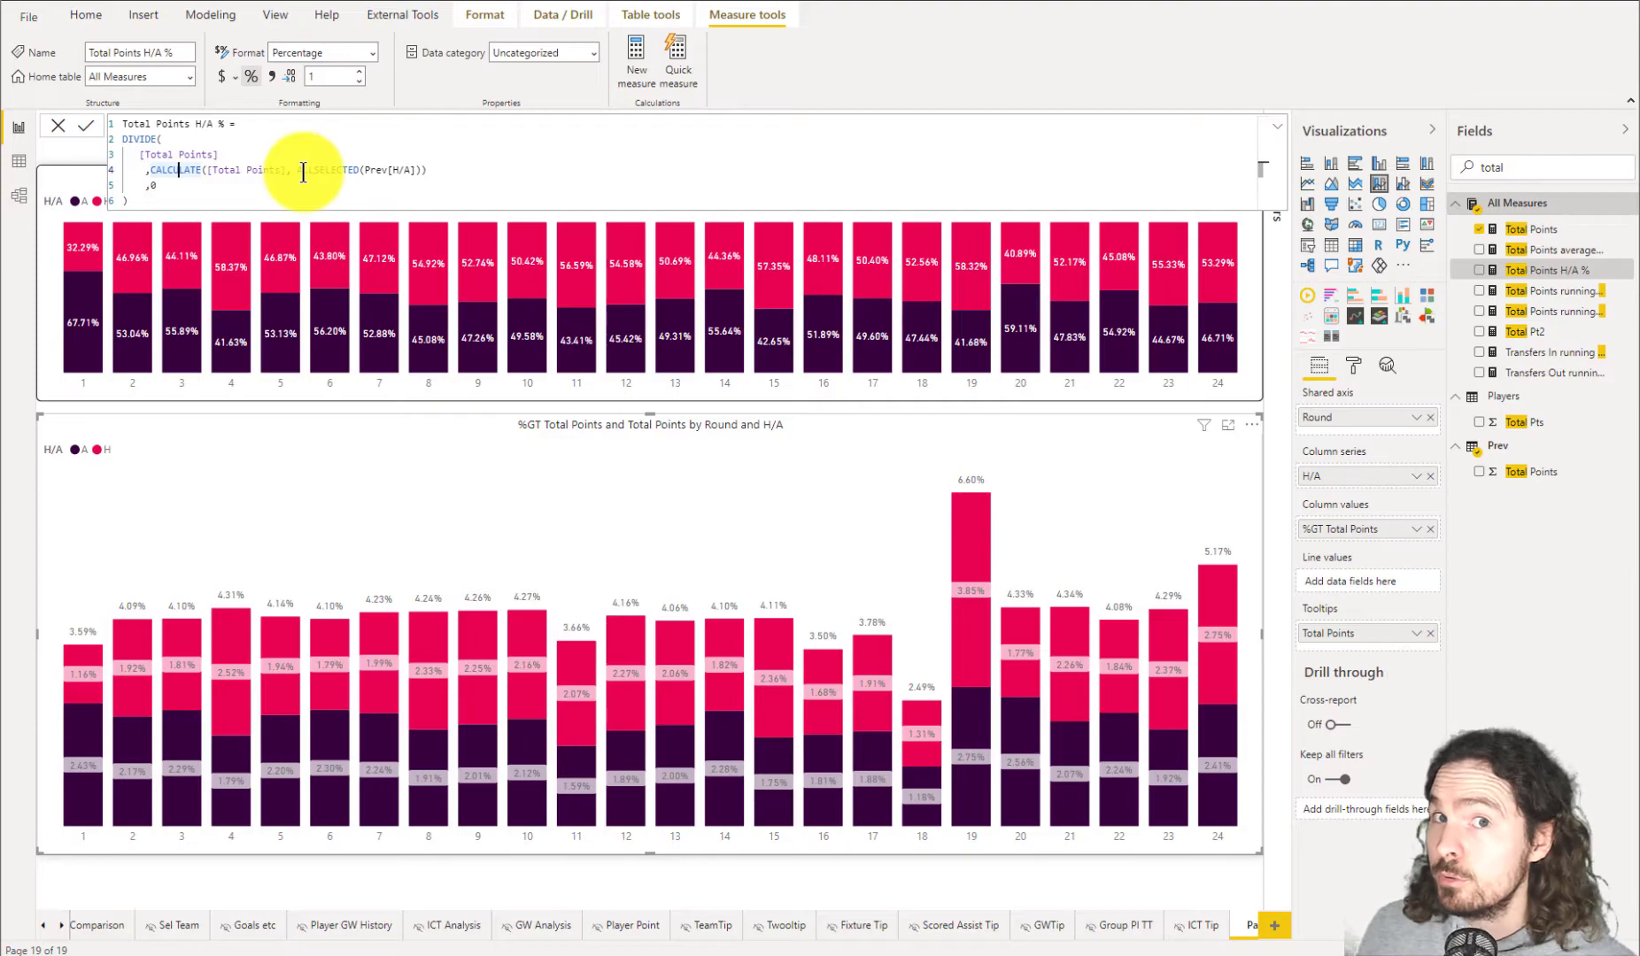
left_click(168, 140)
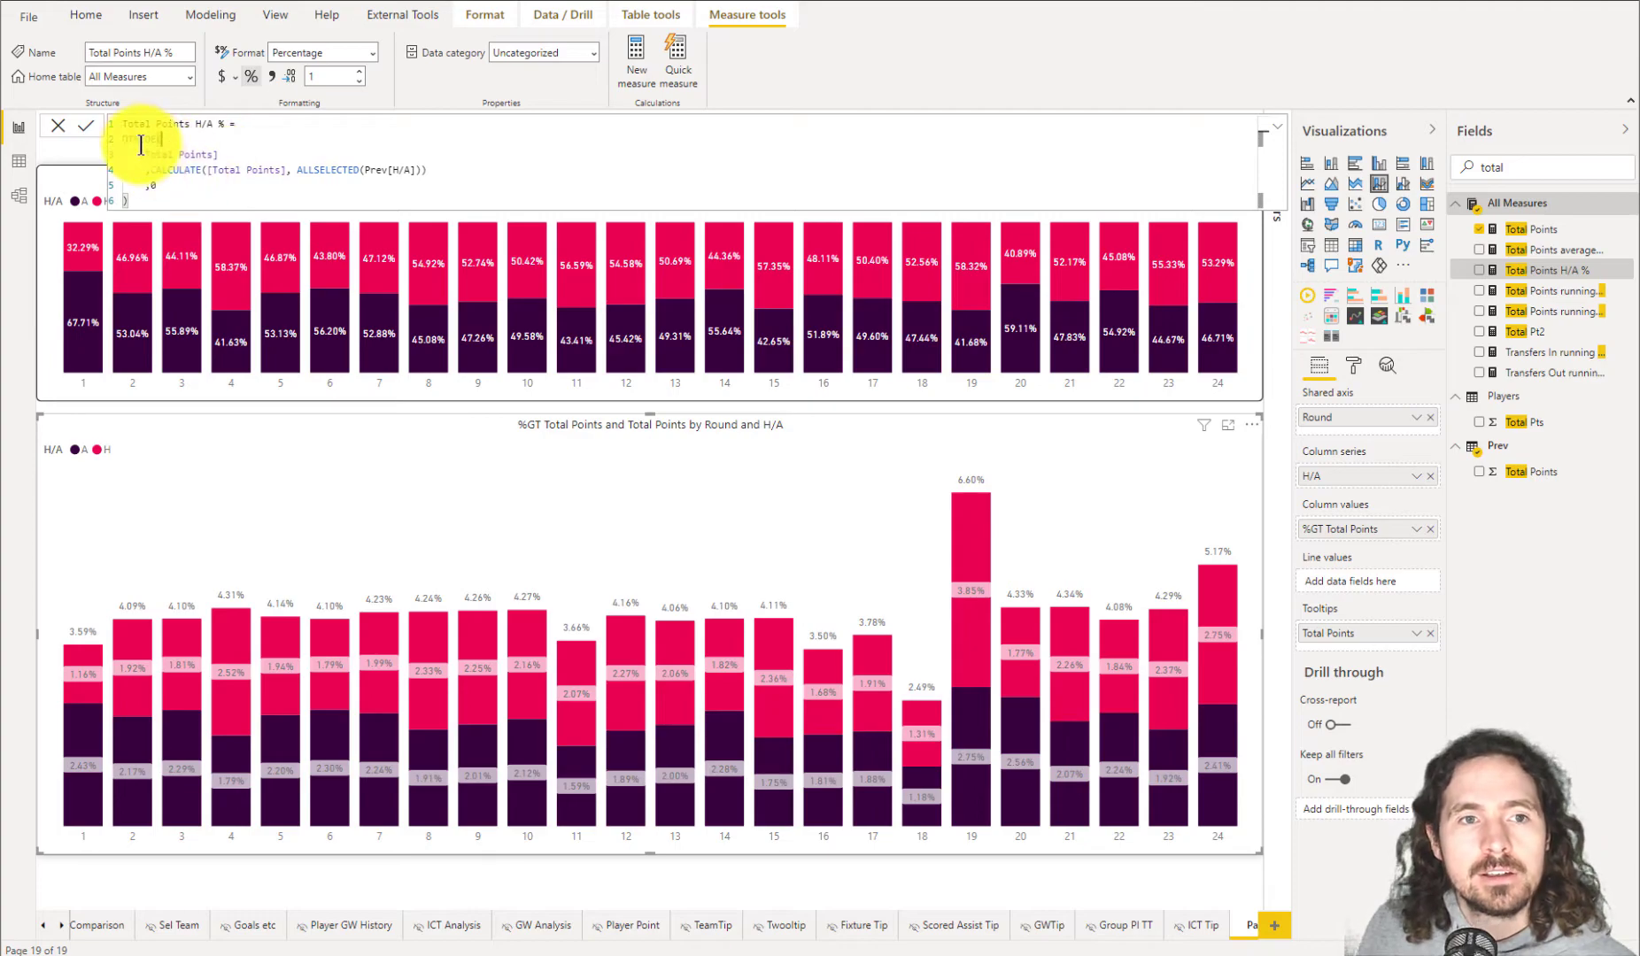
left_click(172, 152)
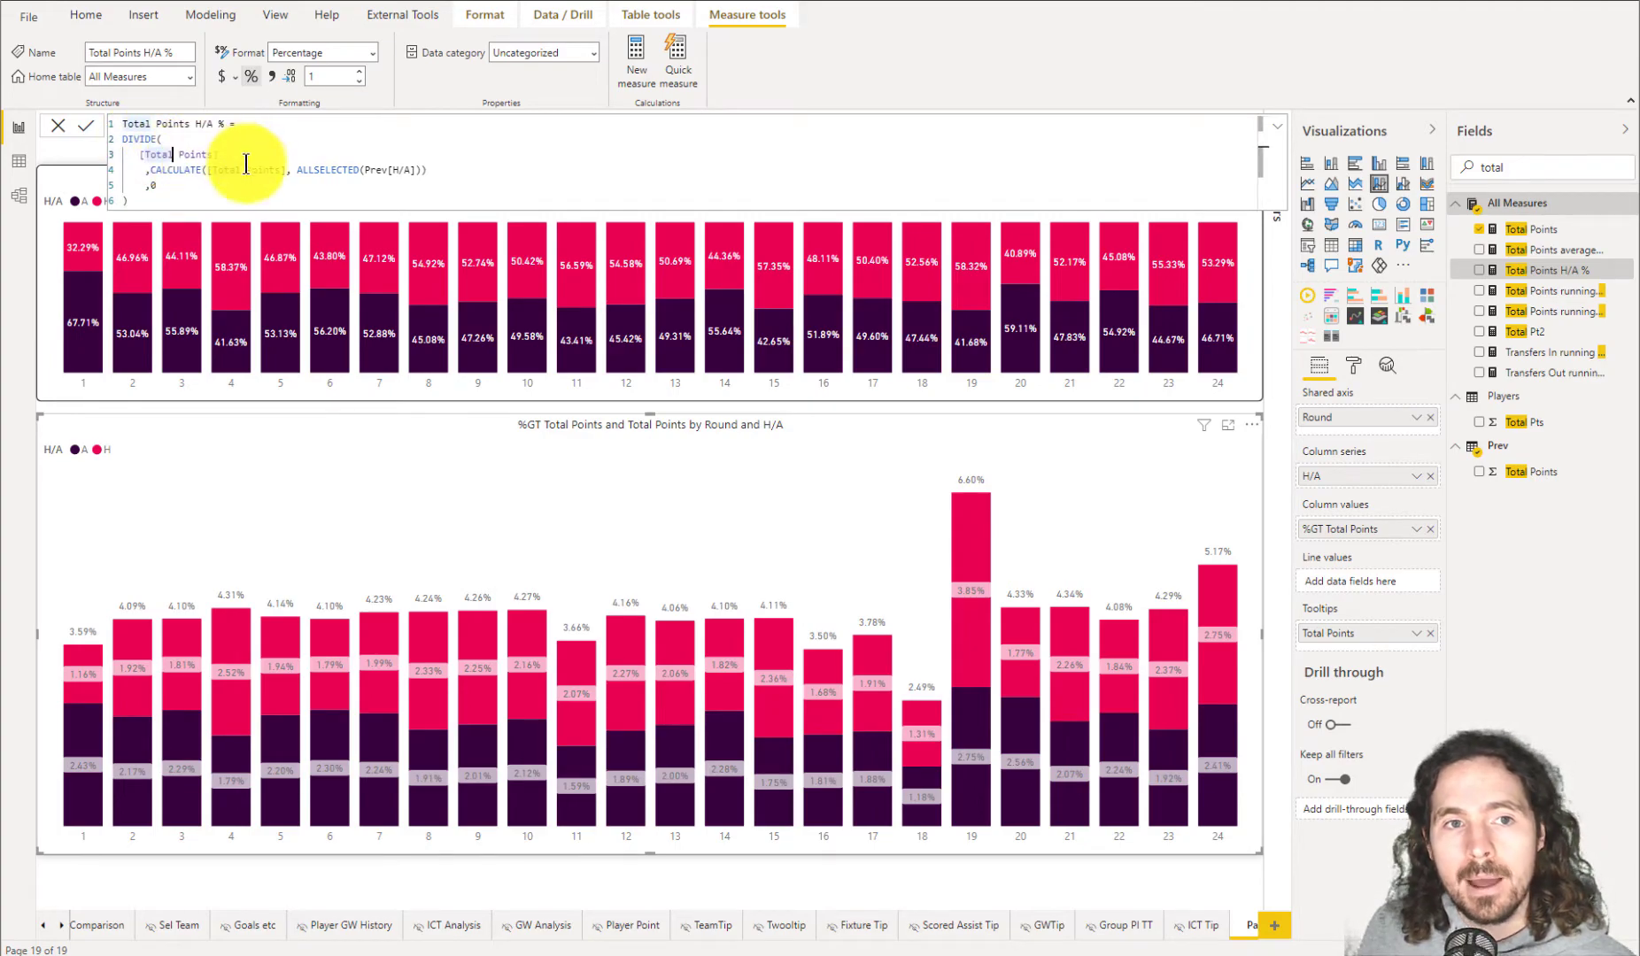
double_click(172, 170)
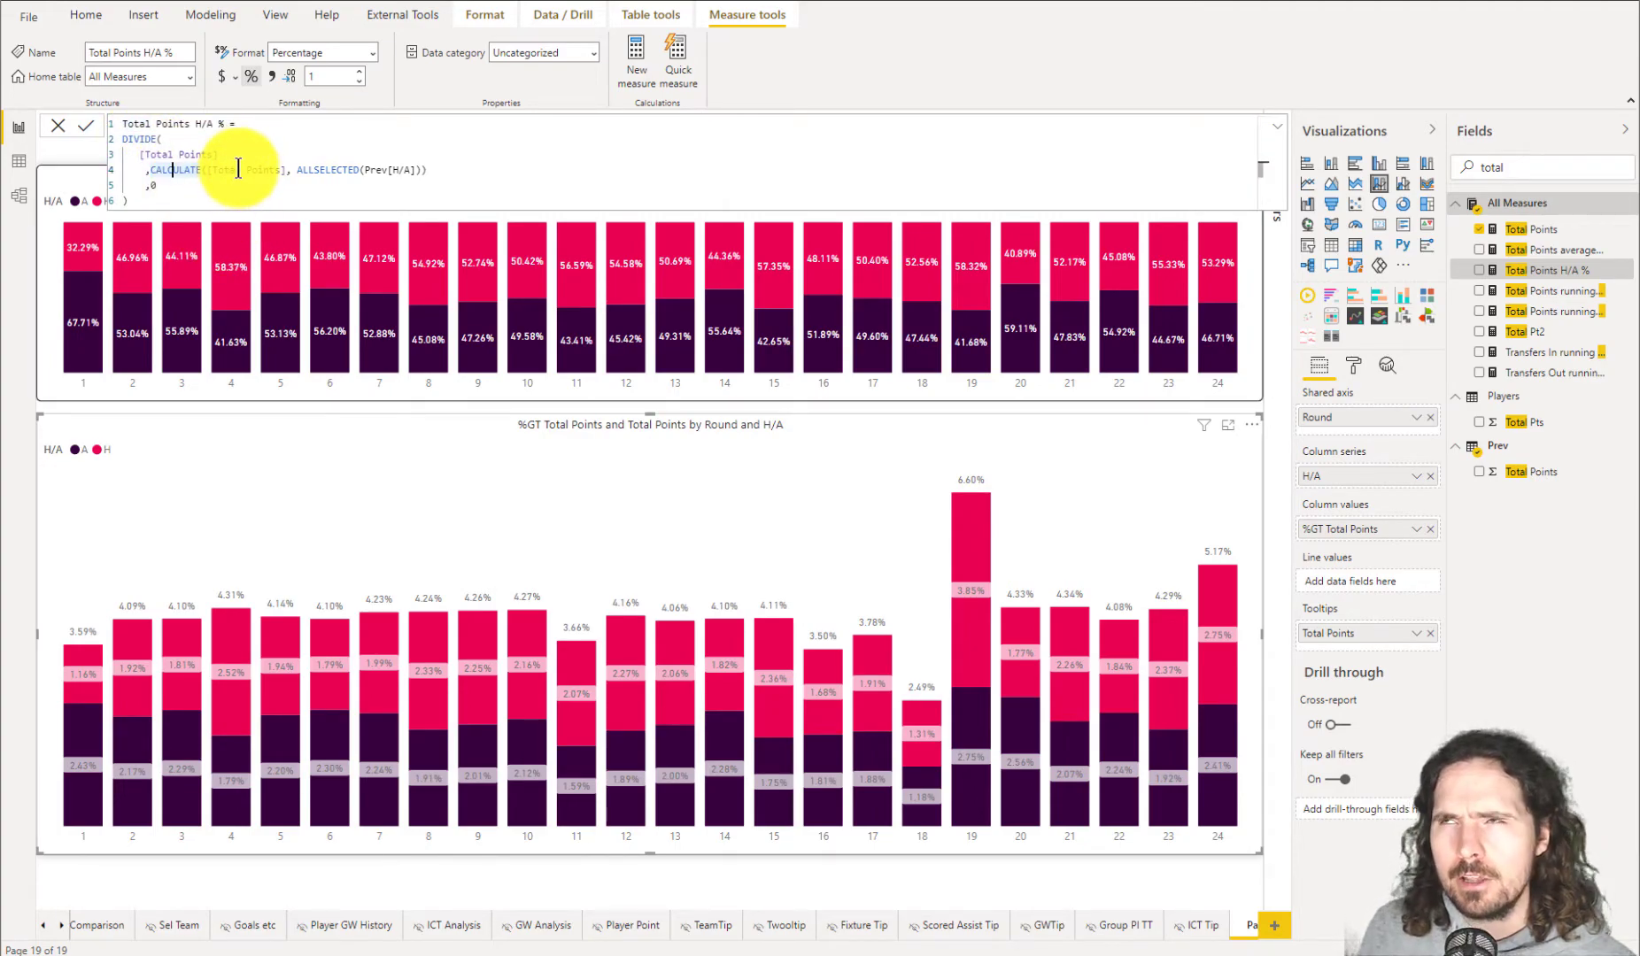
left_click(237, 169)
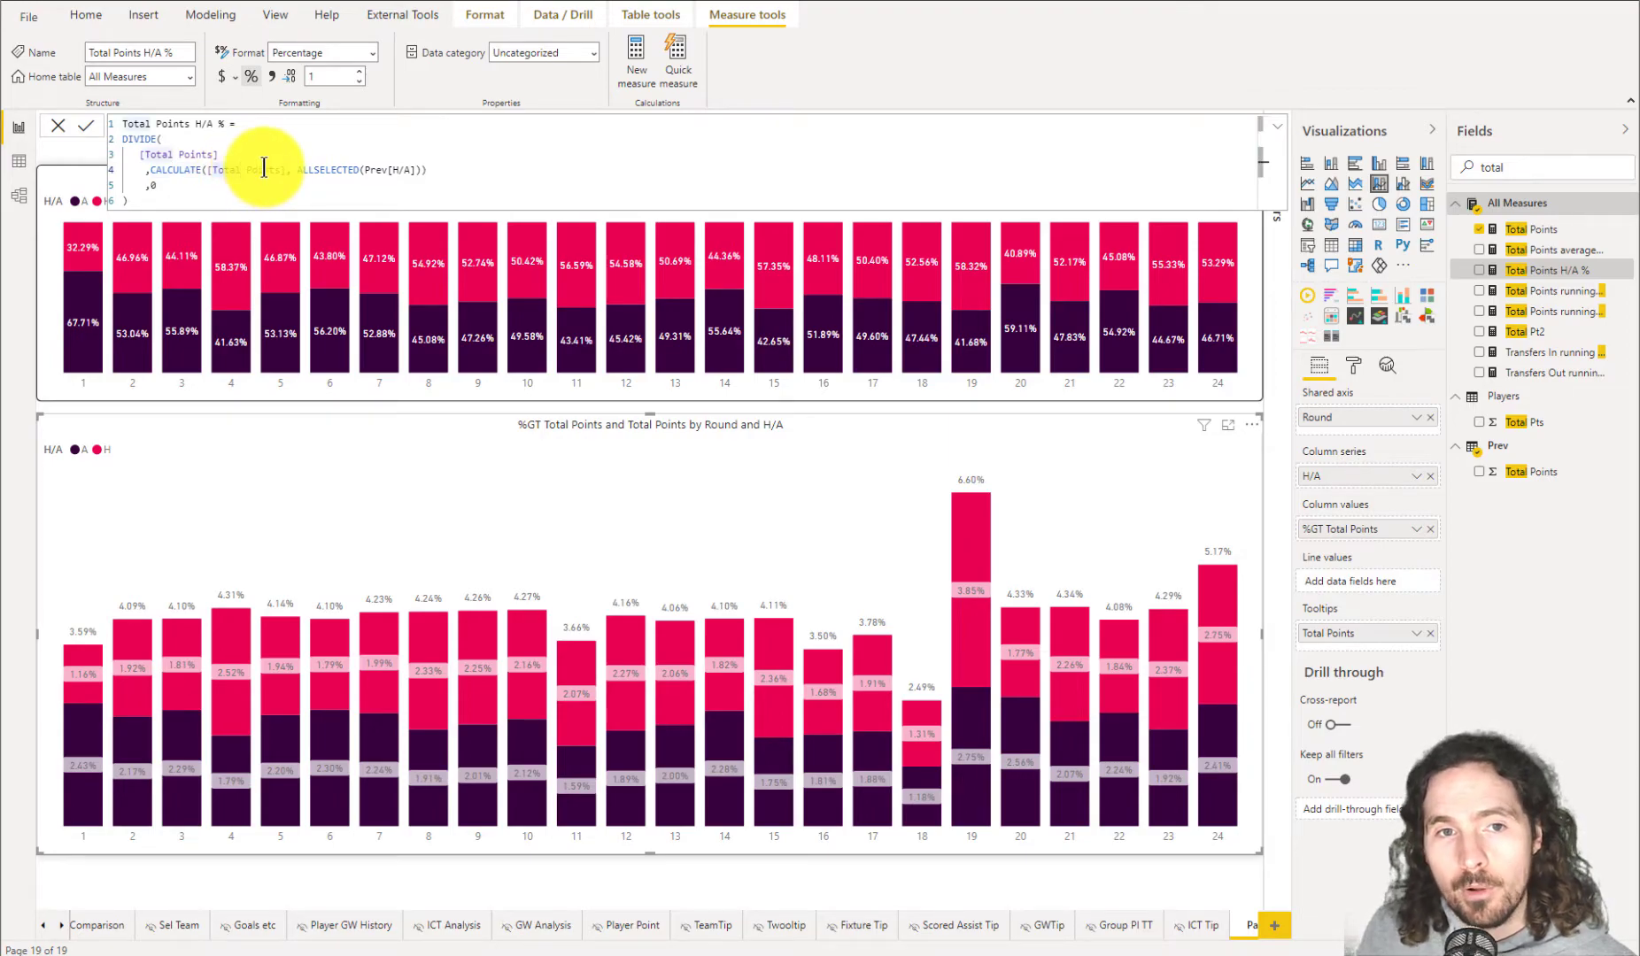
Re-enter the ALLSELECTED function around Prev[H/A] in the denominator of the Total Points H/A % measure.
left_click(310, 169)
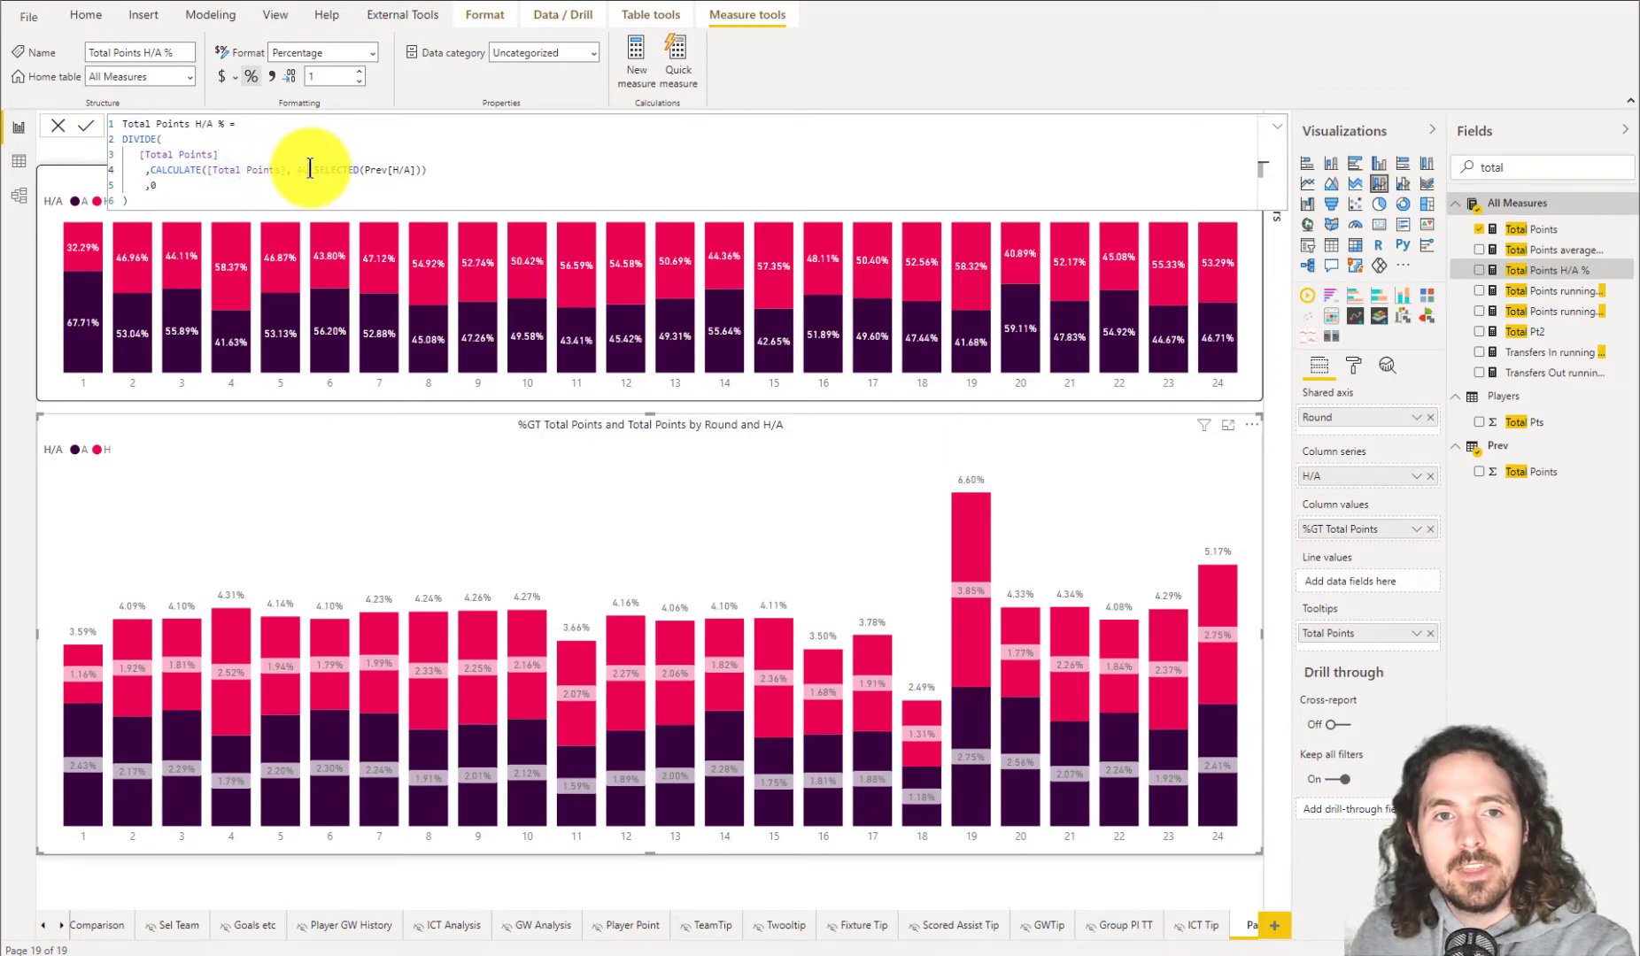
type("all")
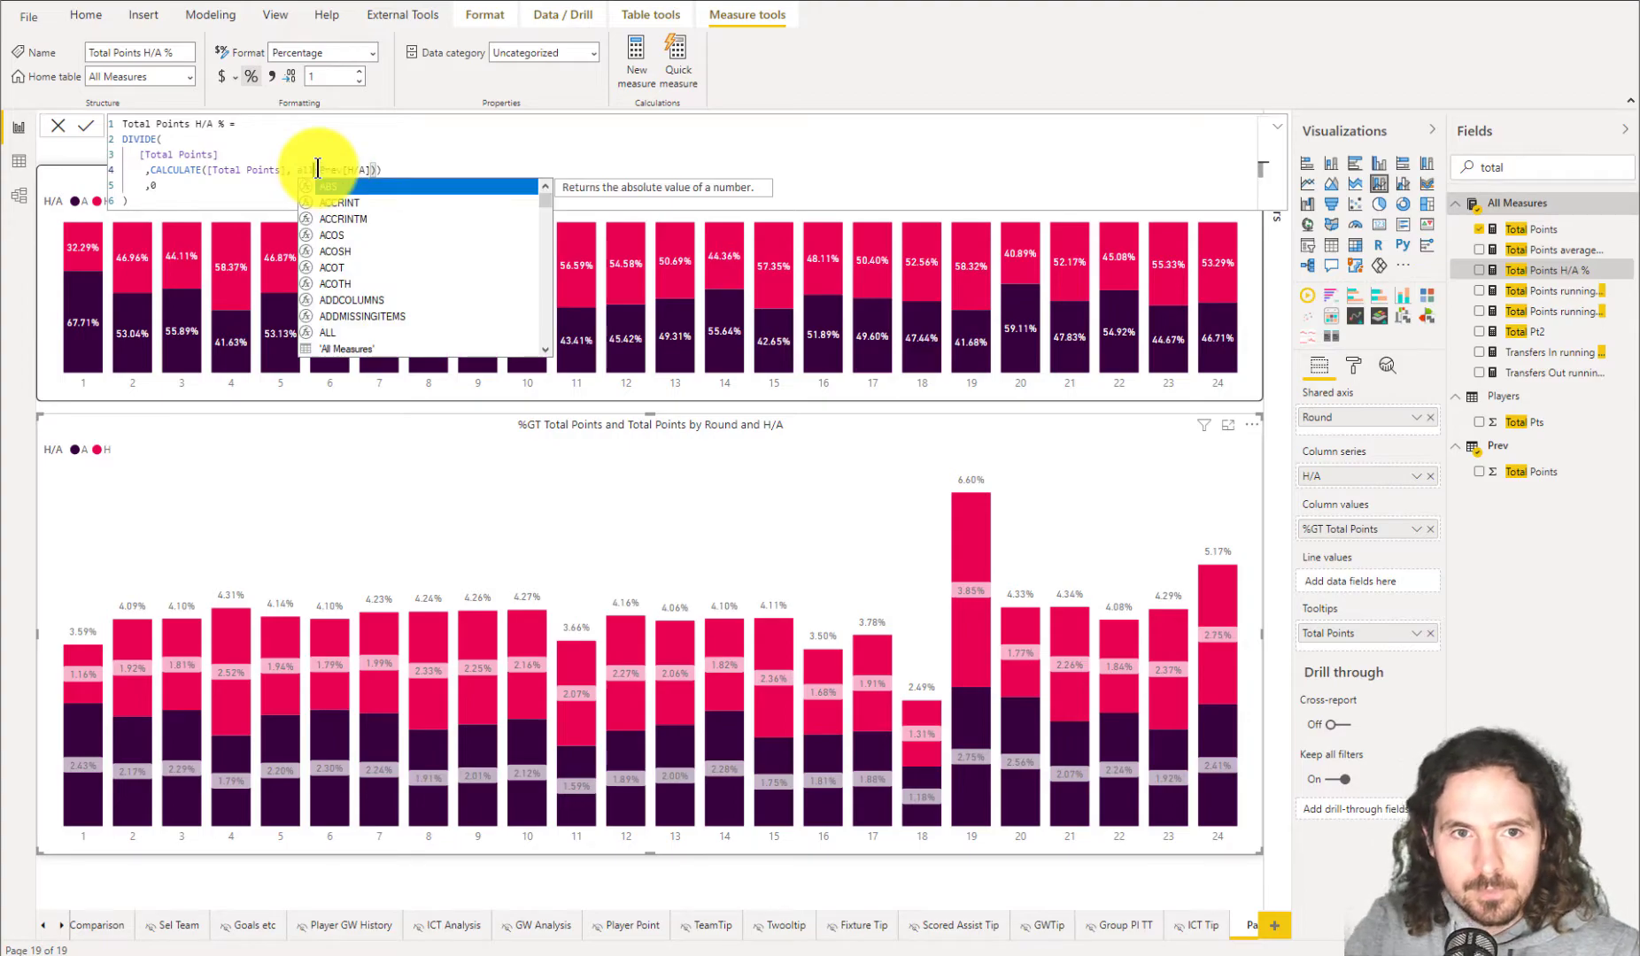
type("se")
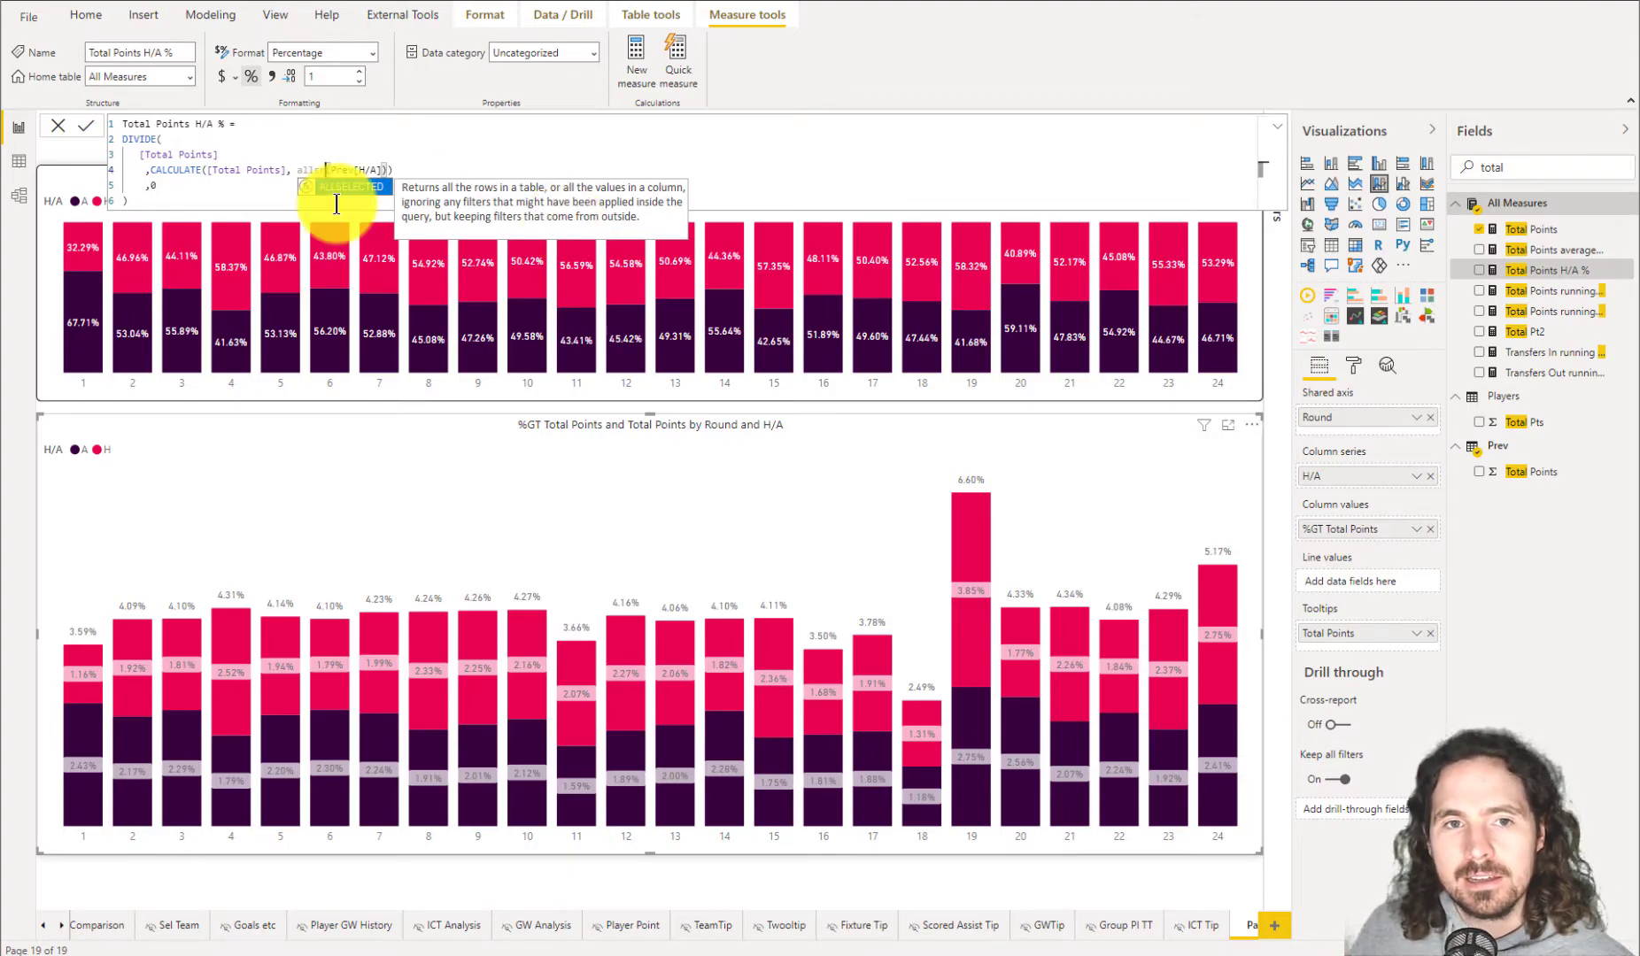
left_click(357, 187)
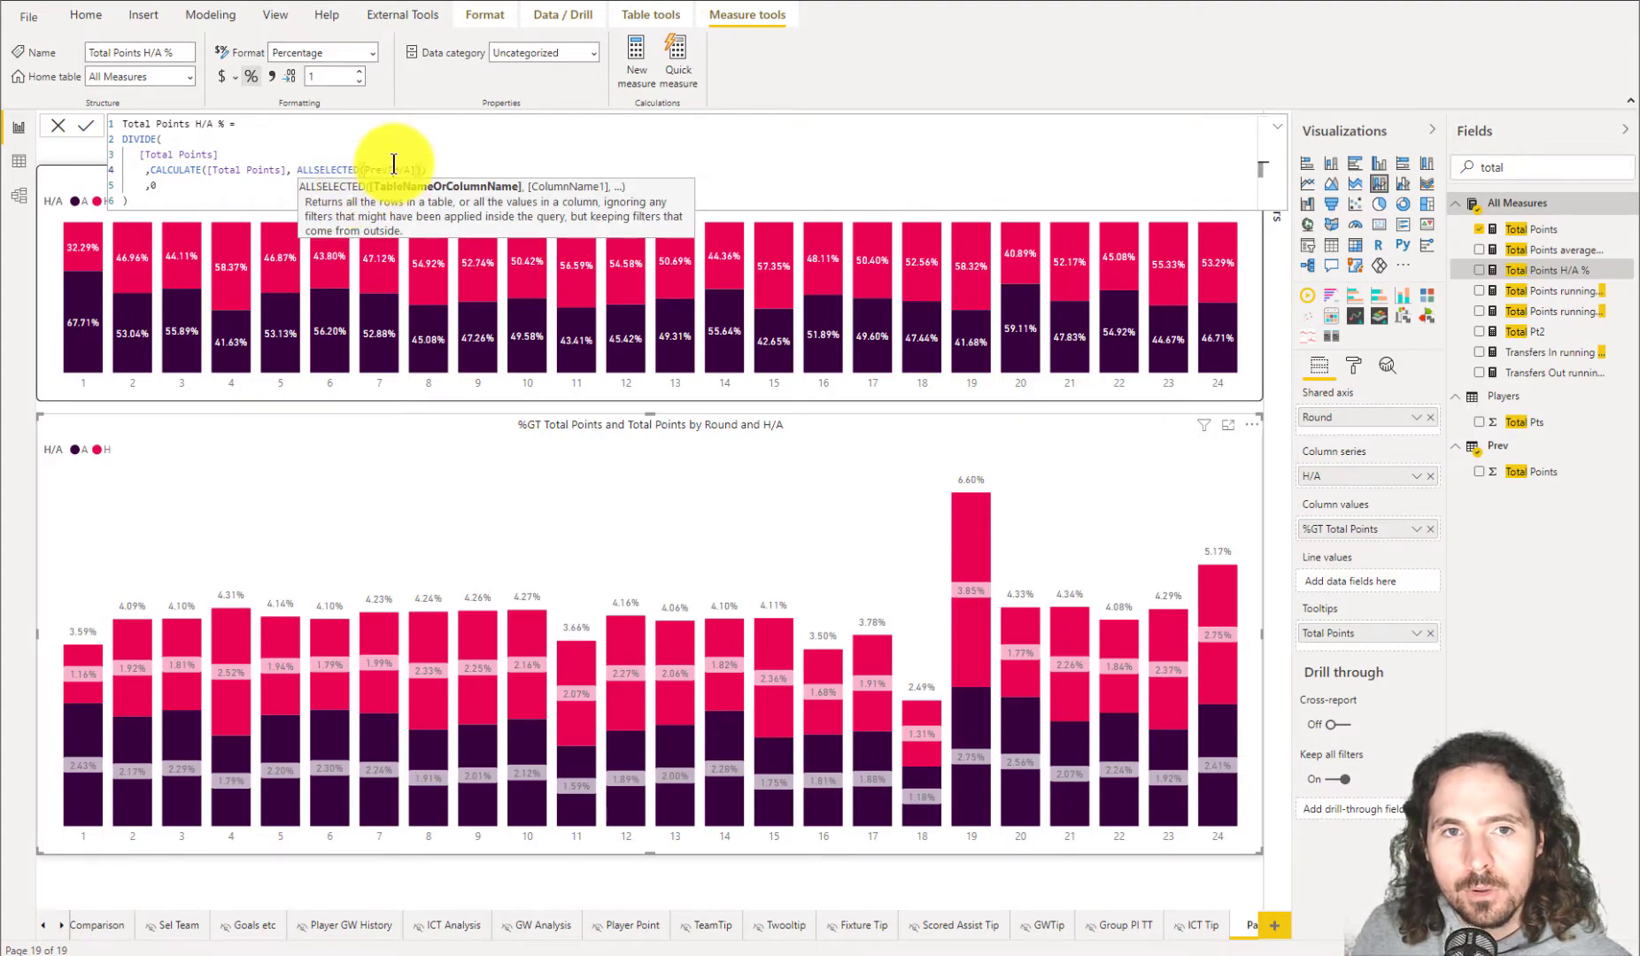
left_click(442, 170)
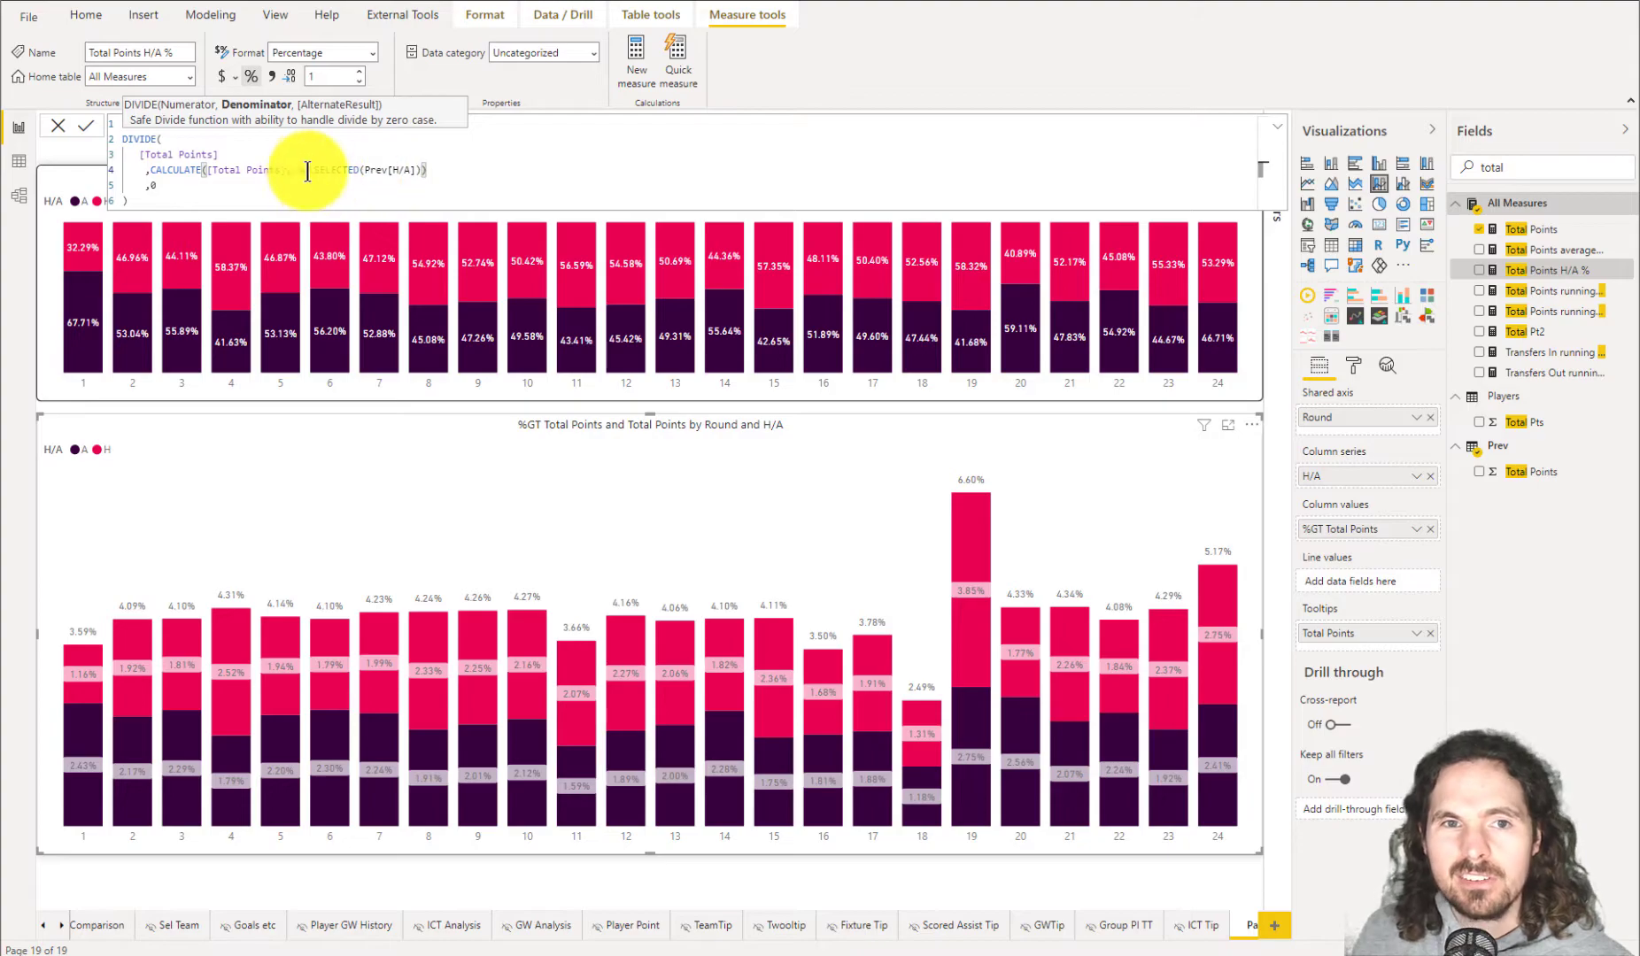
left_click_drag(299, 170, 461, 168)
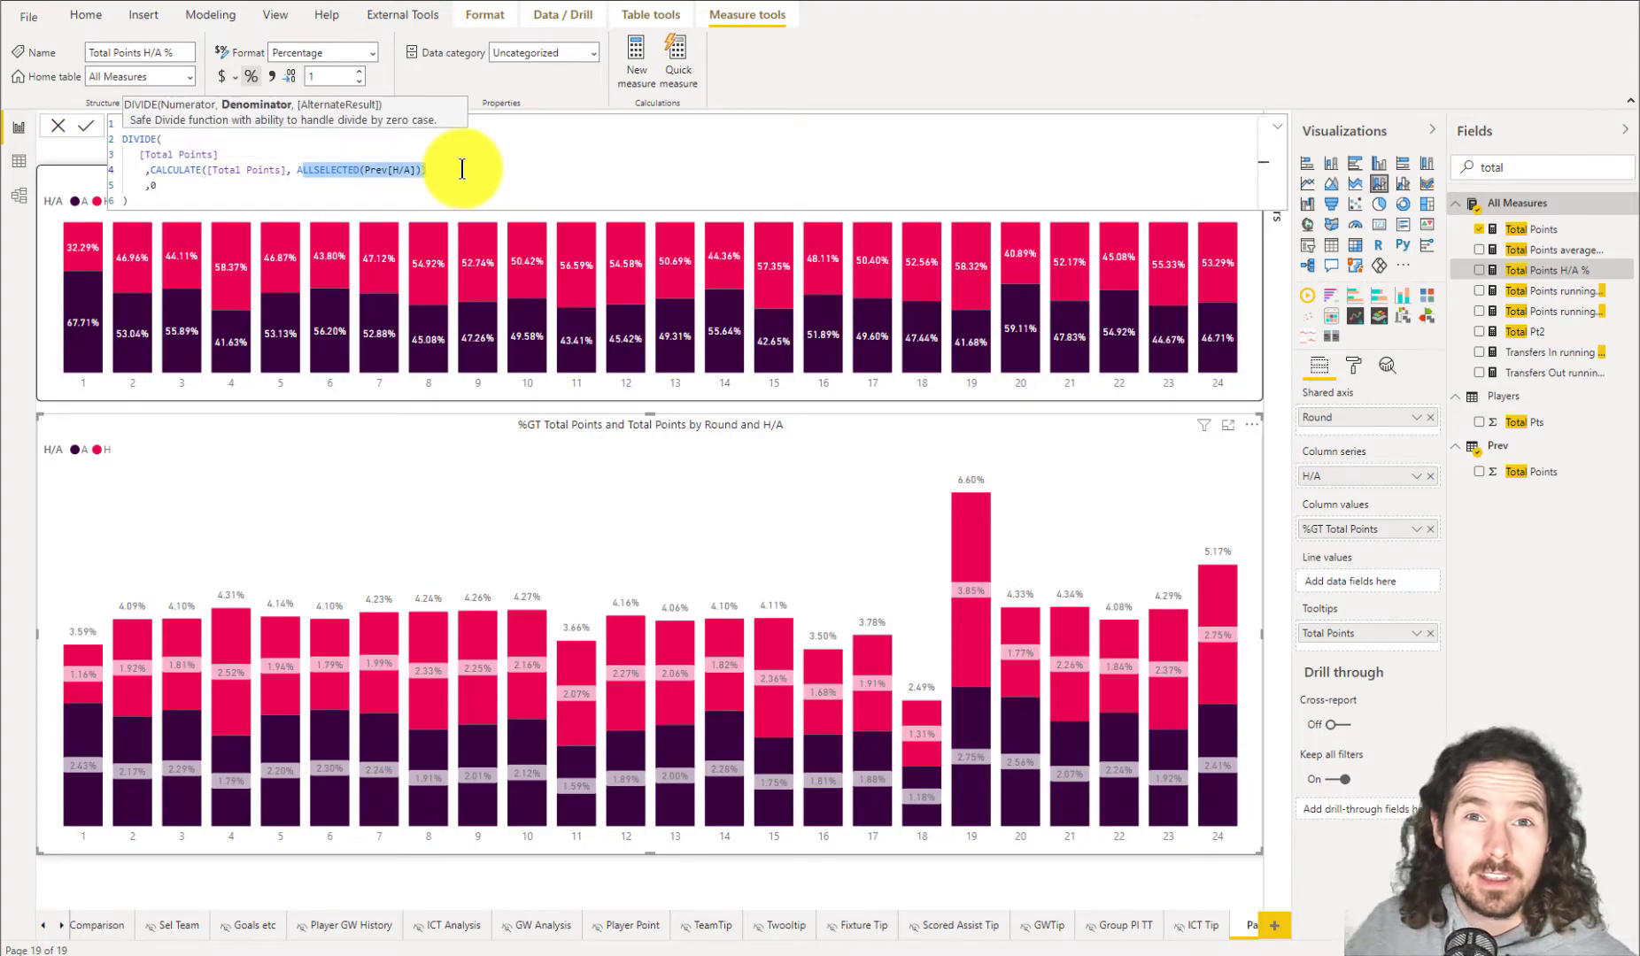
left_click(176, 203)
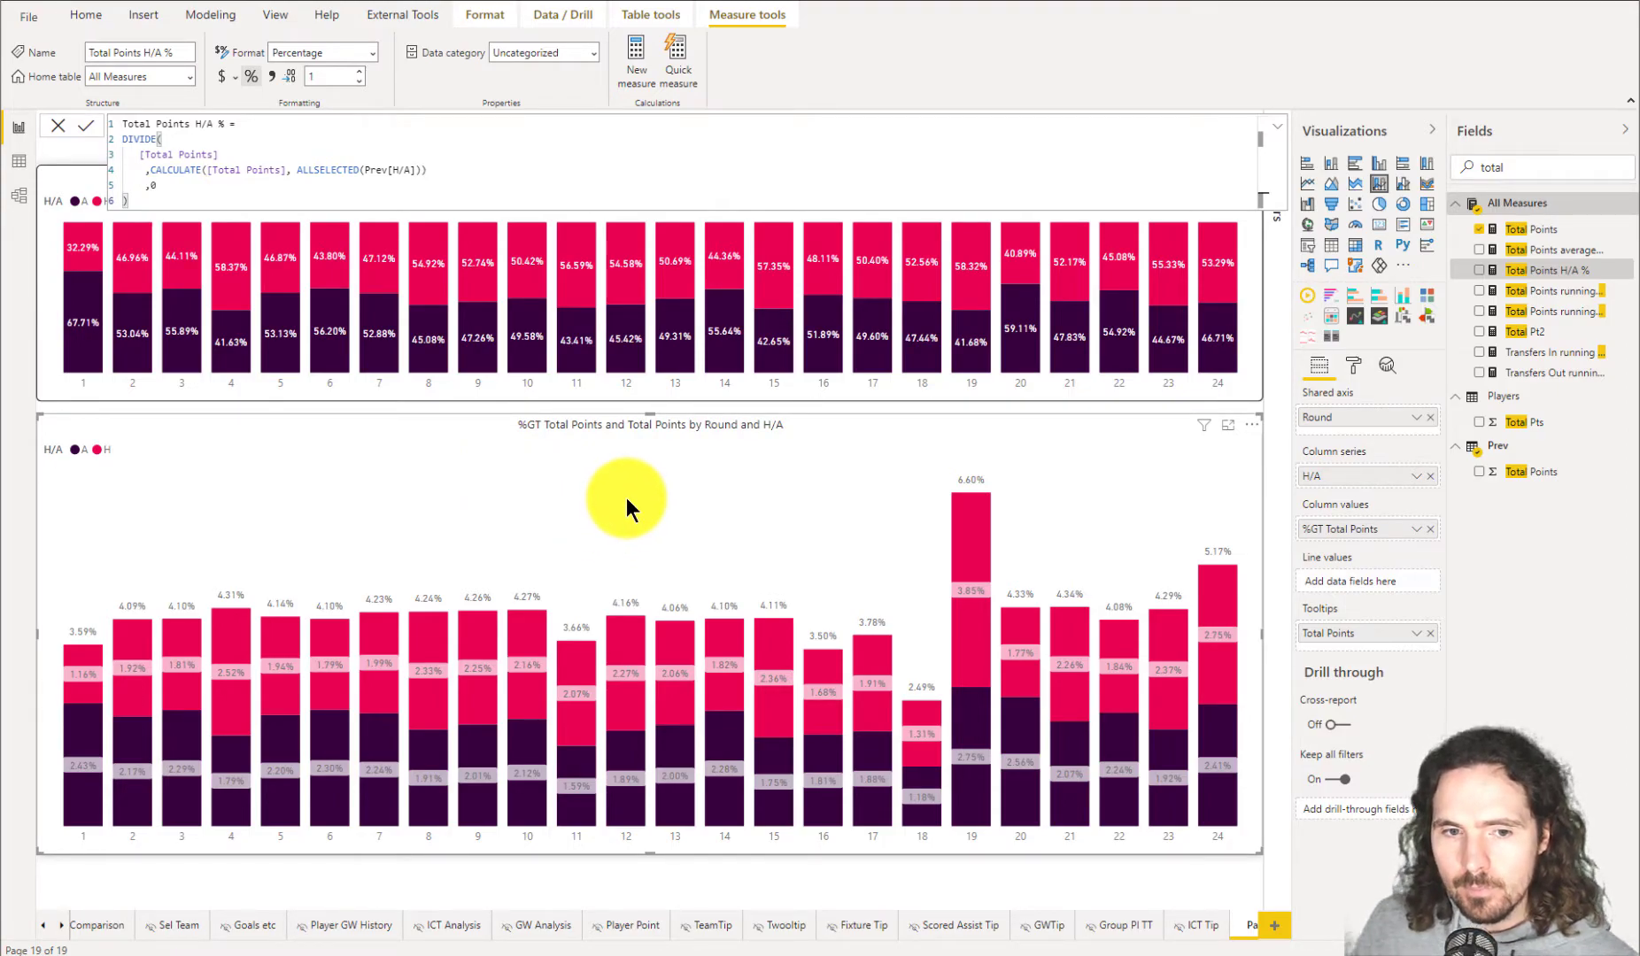
Replace the lower chart's column values with the Total Points H/A % measure and remove Total Points from its tooltips.
left_click(1430, 529)
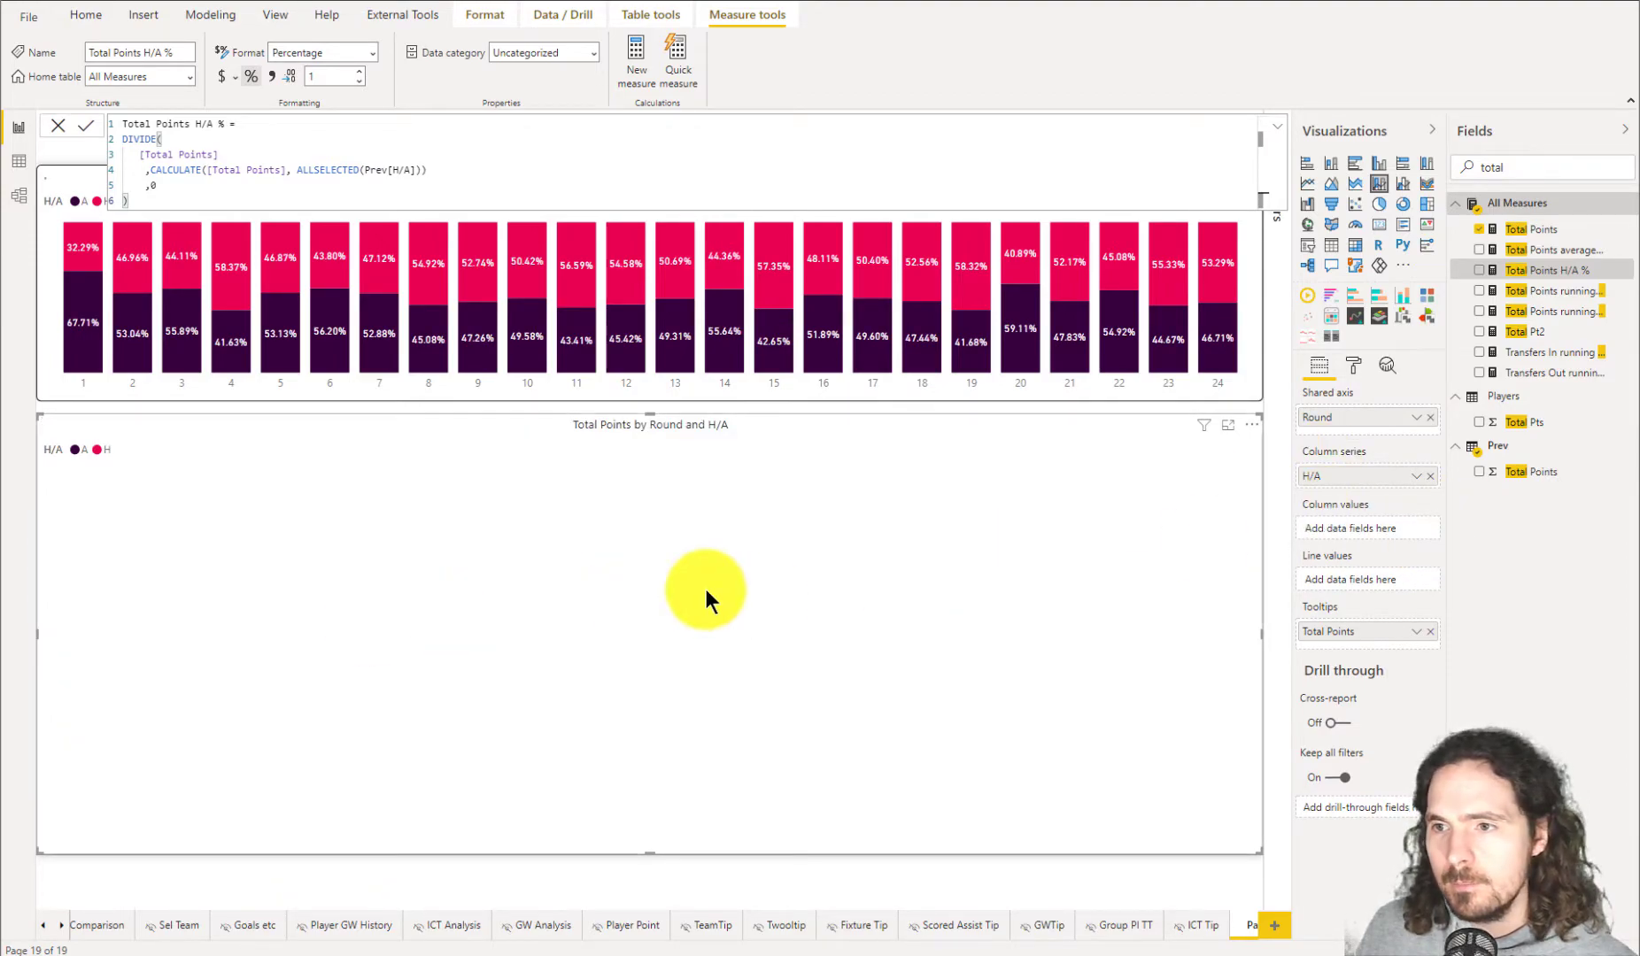
left_click(1479, 270)
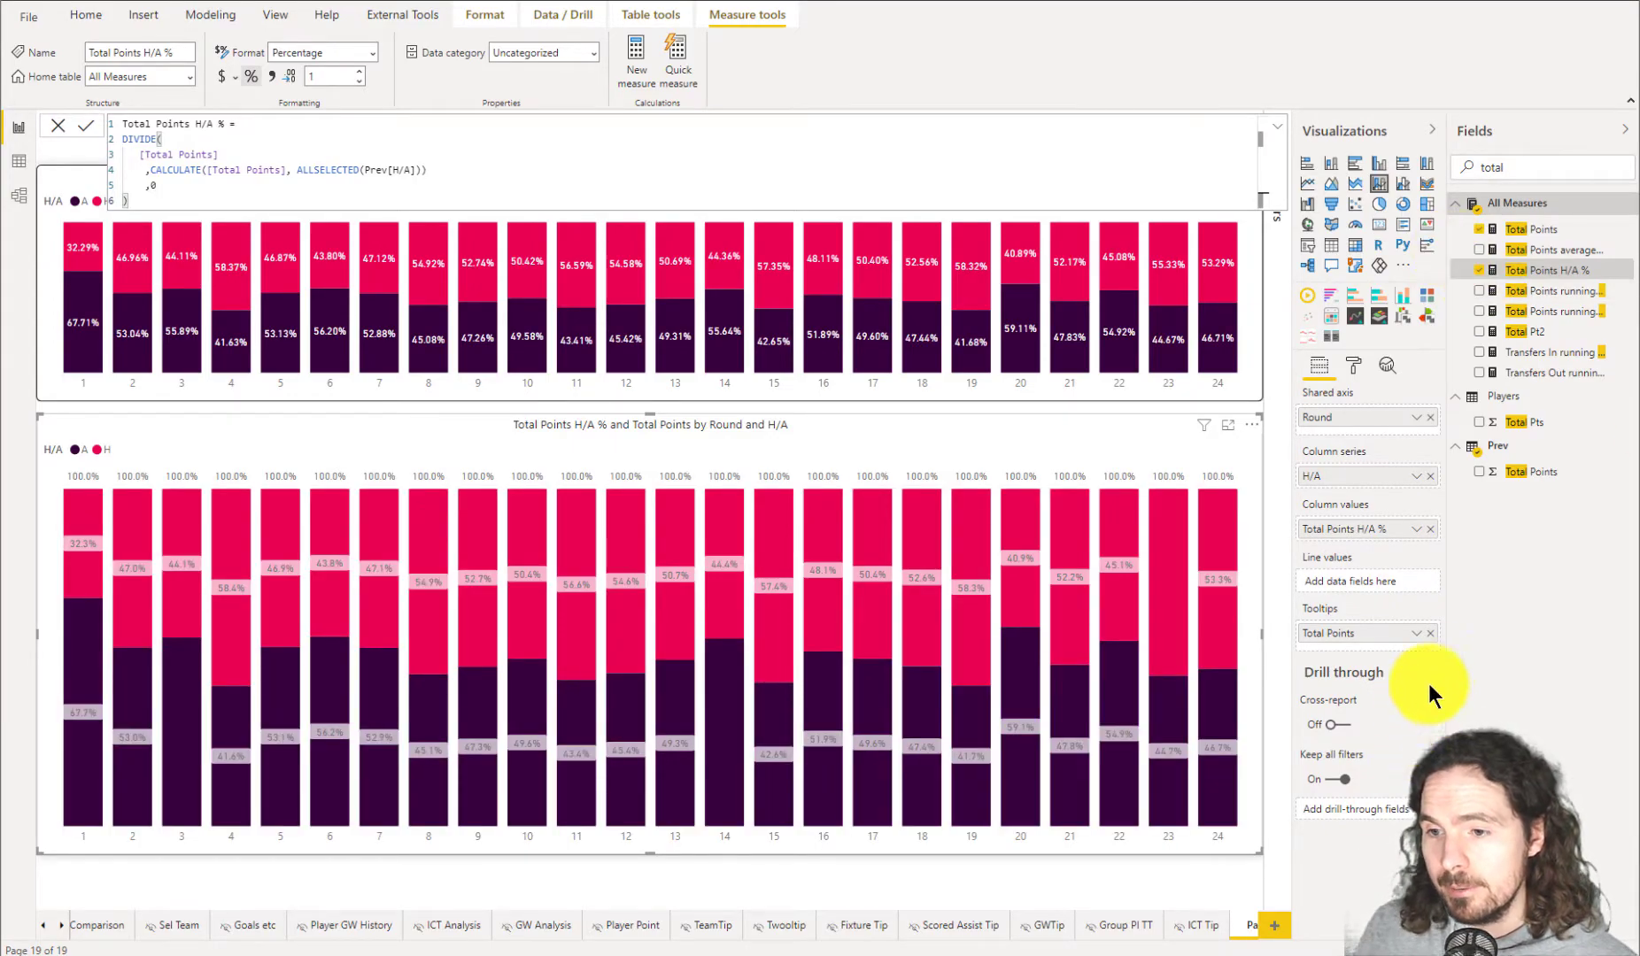
left_click(1431, 634)
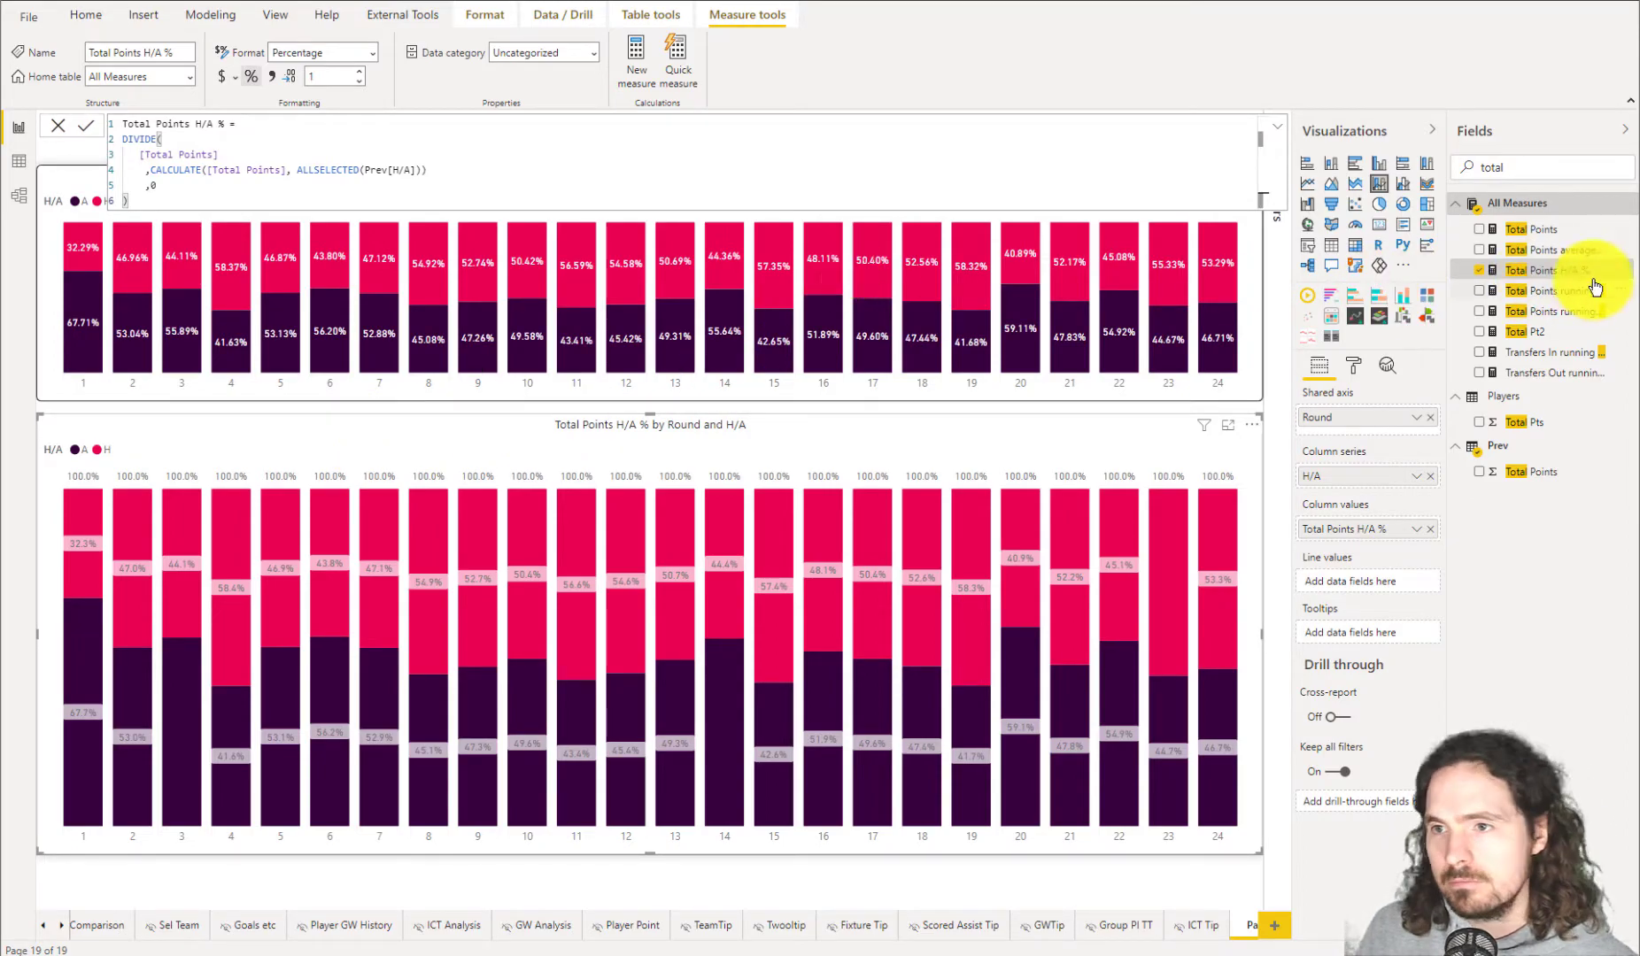
Compare the lower chart with the upper one and turn off the lower chart's total labels.
left_click(575, 218)
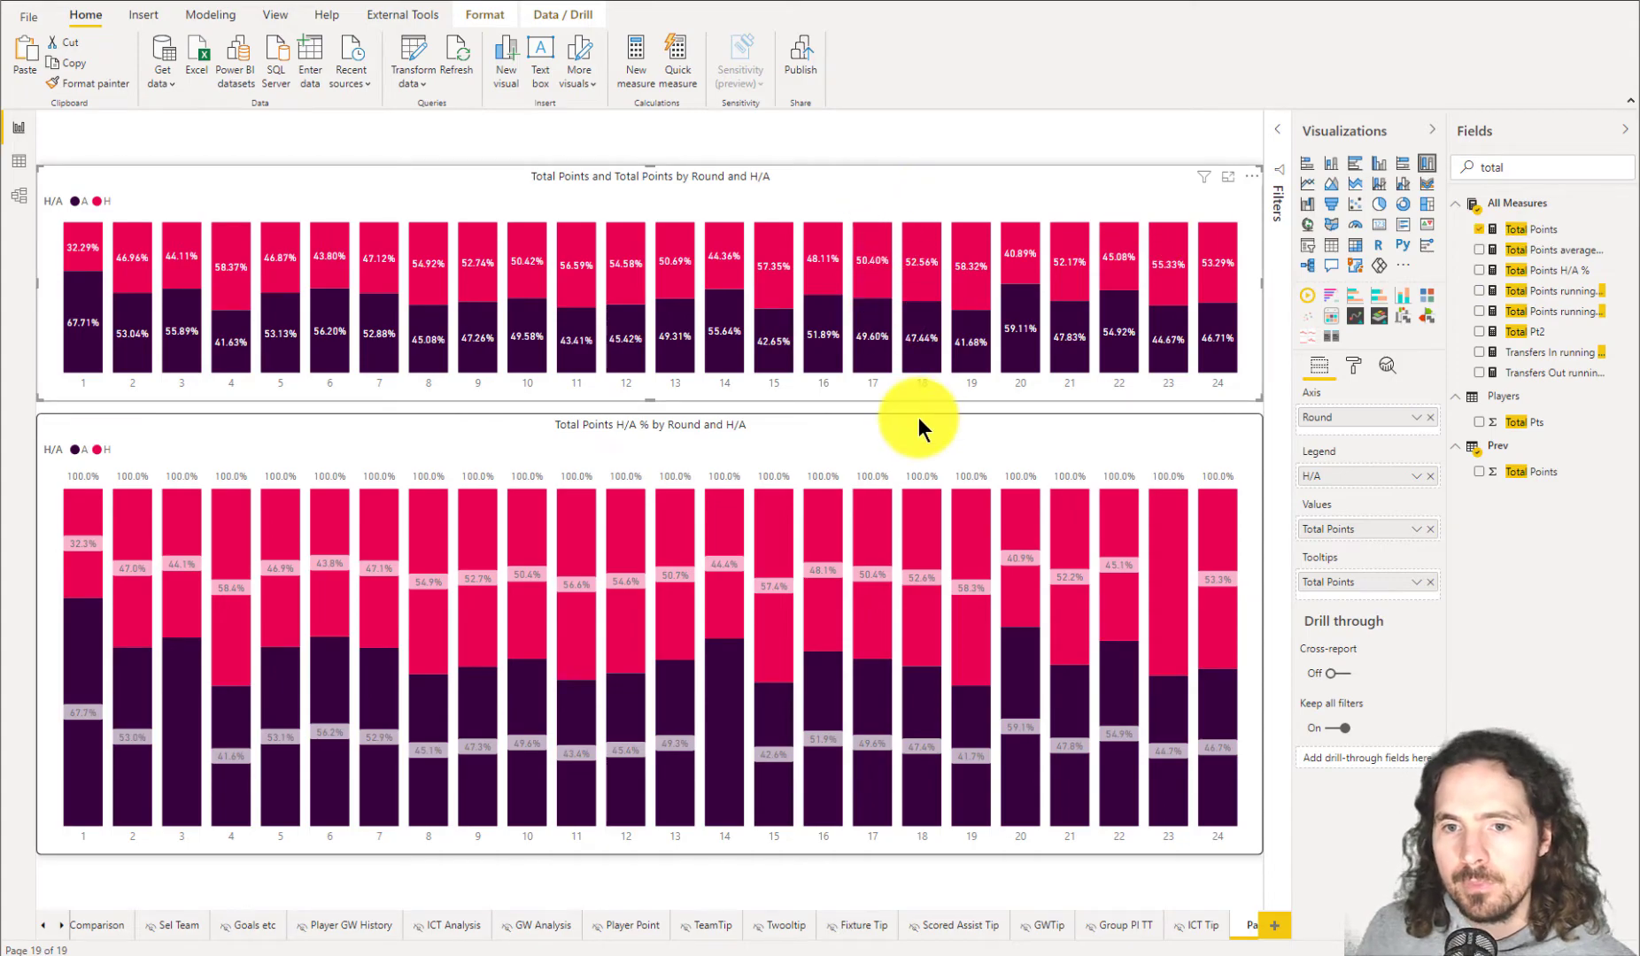
left_click(326, 566)
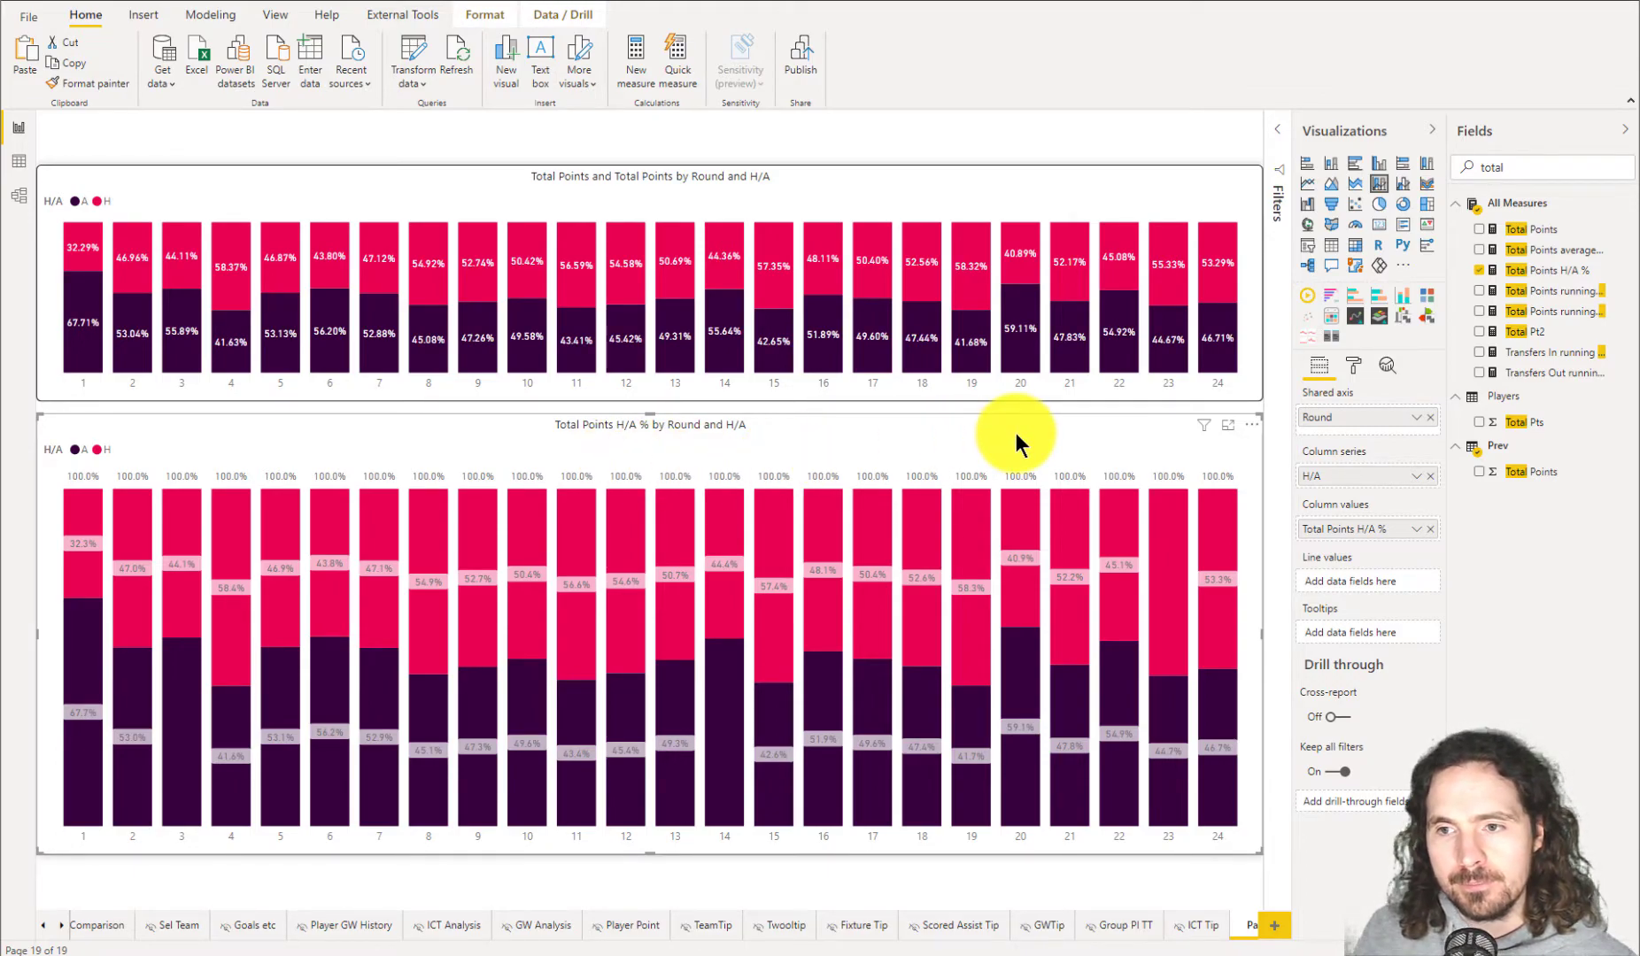
left_click(1355, 367)
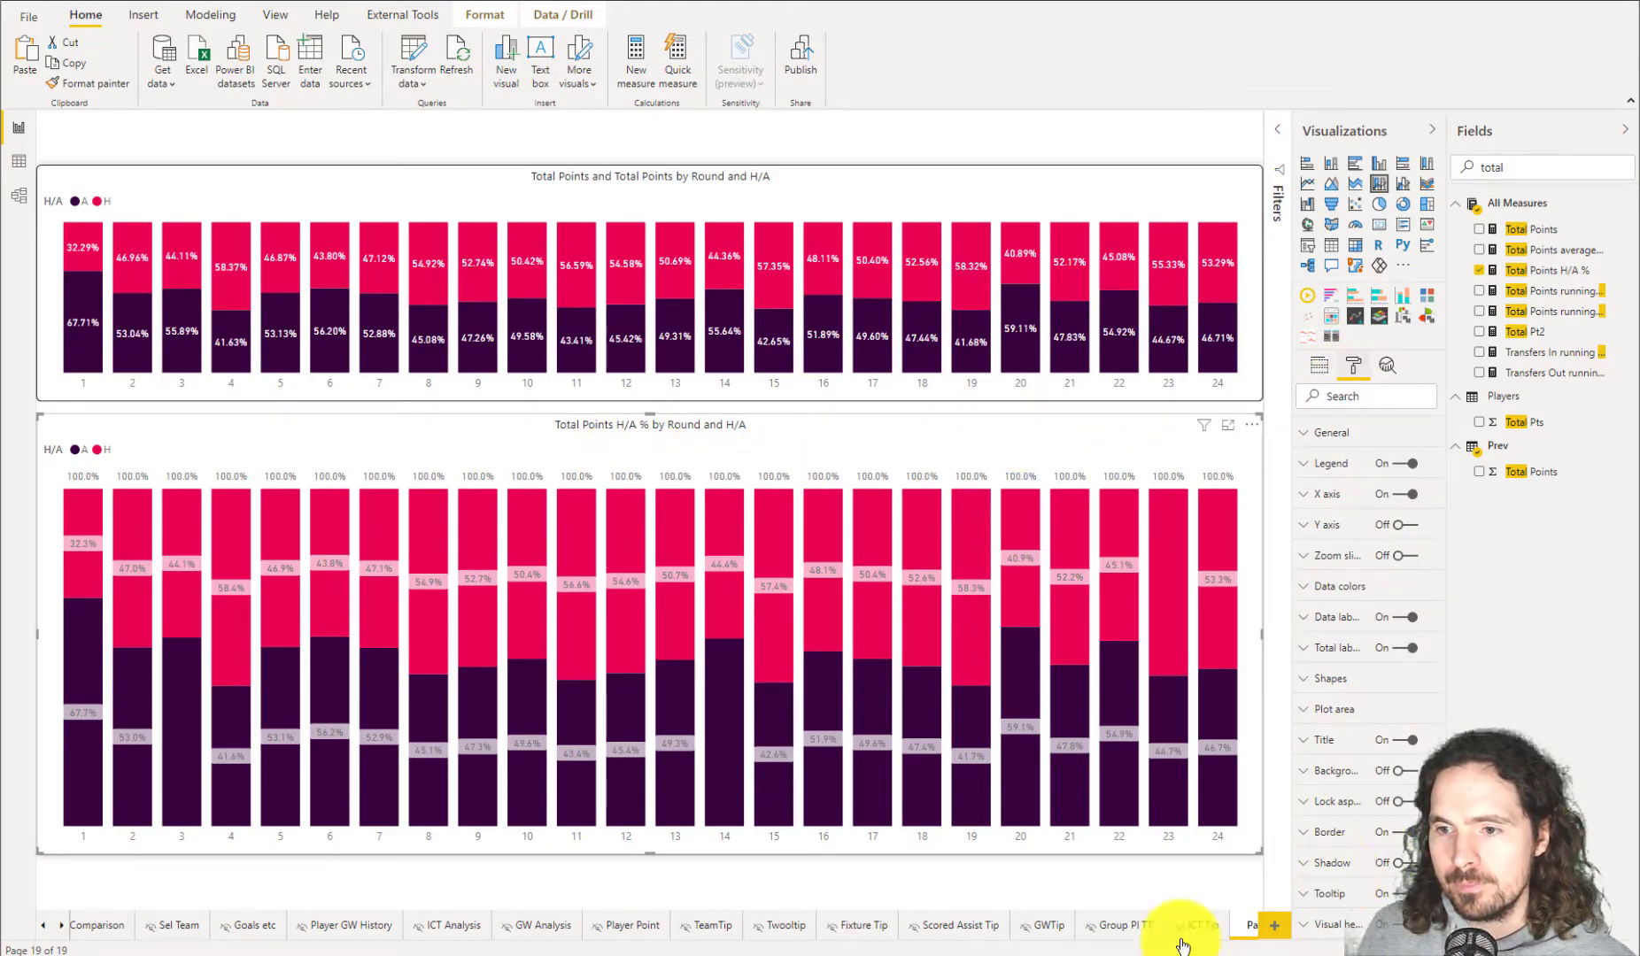
left_click(1313, 370)
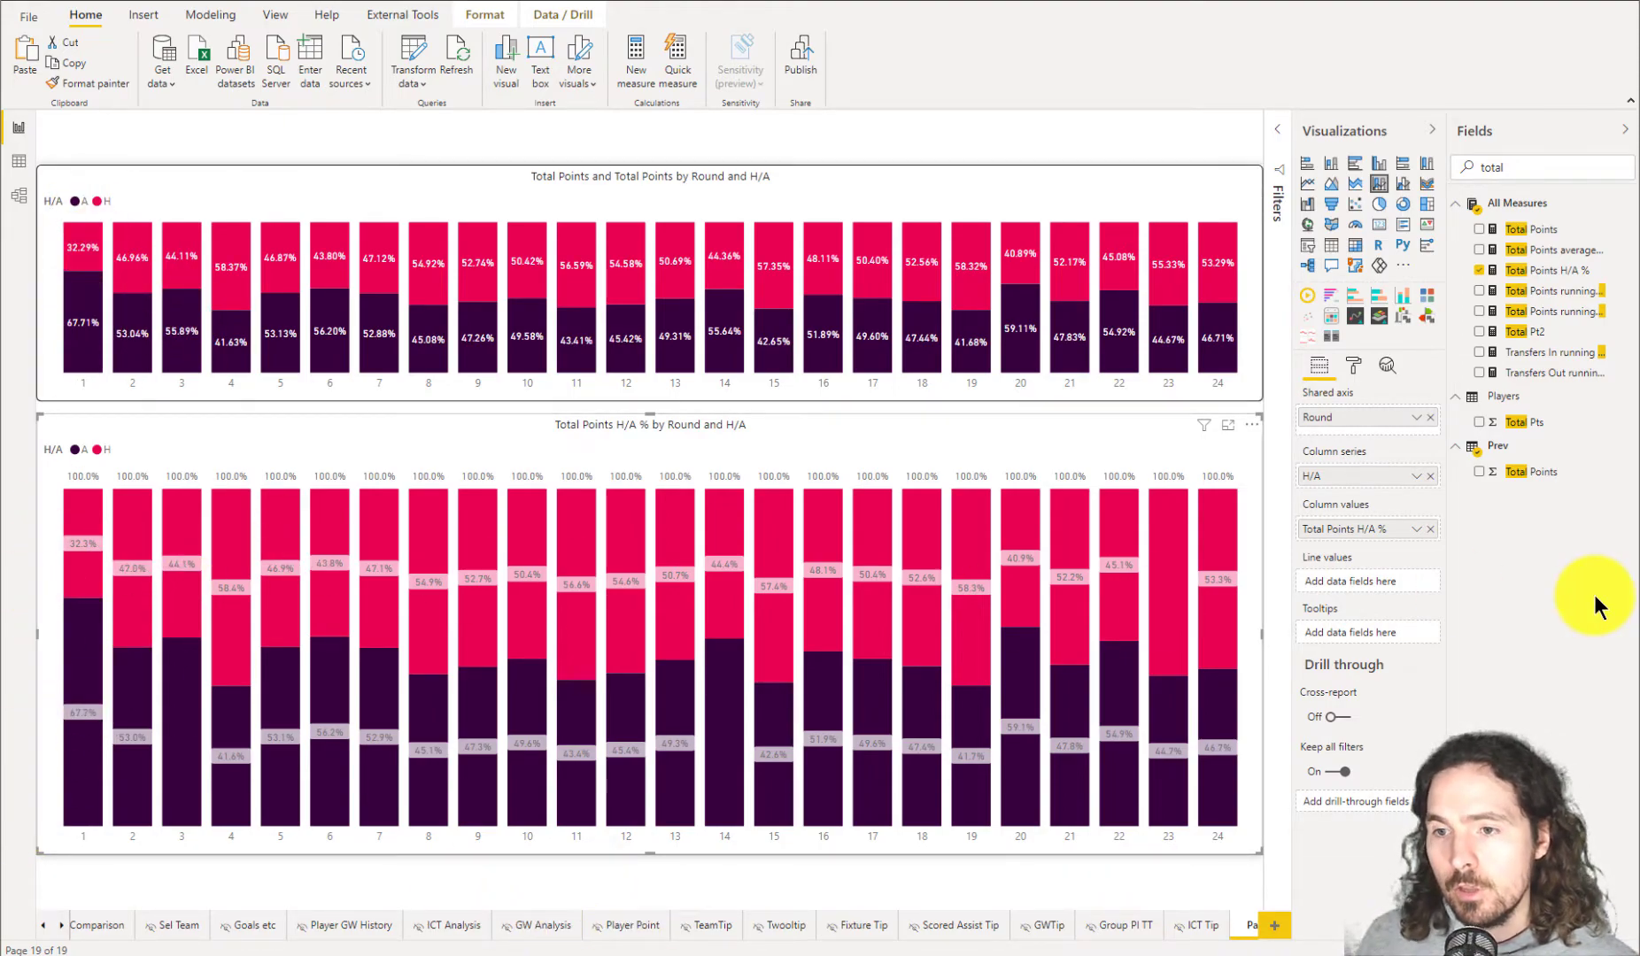
left_click(1352, 364)
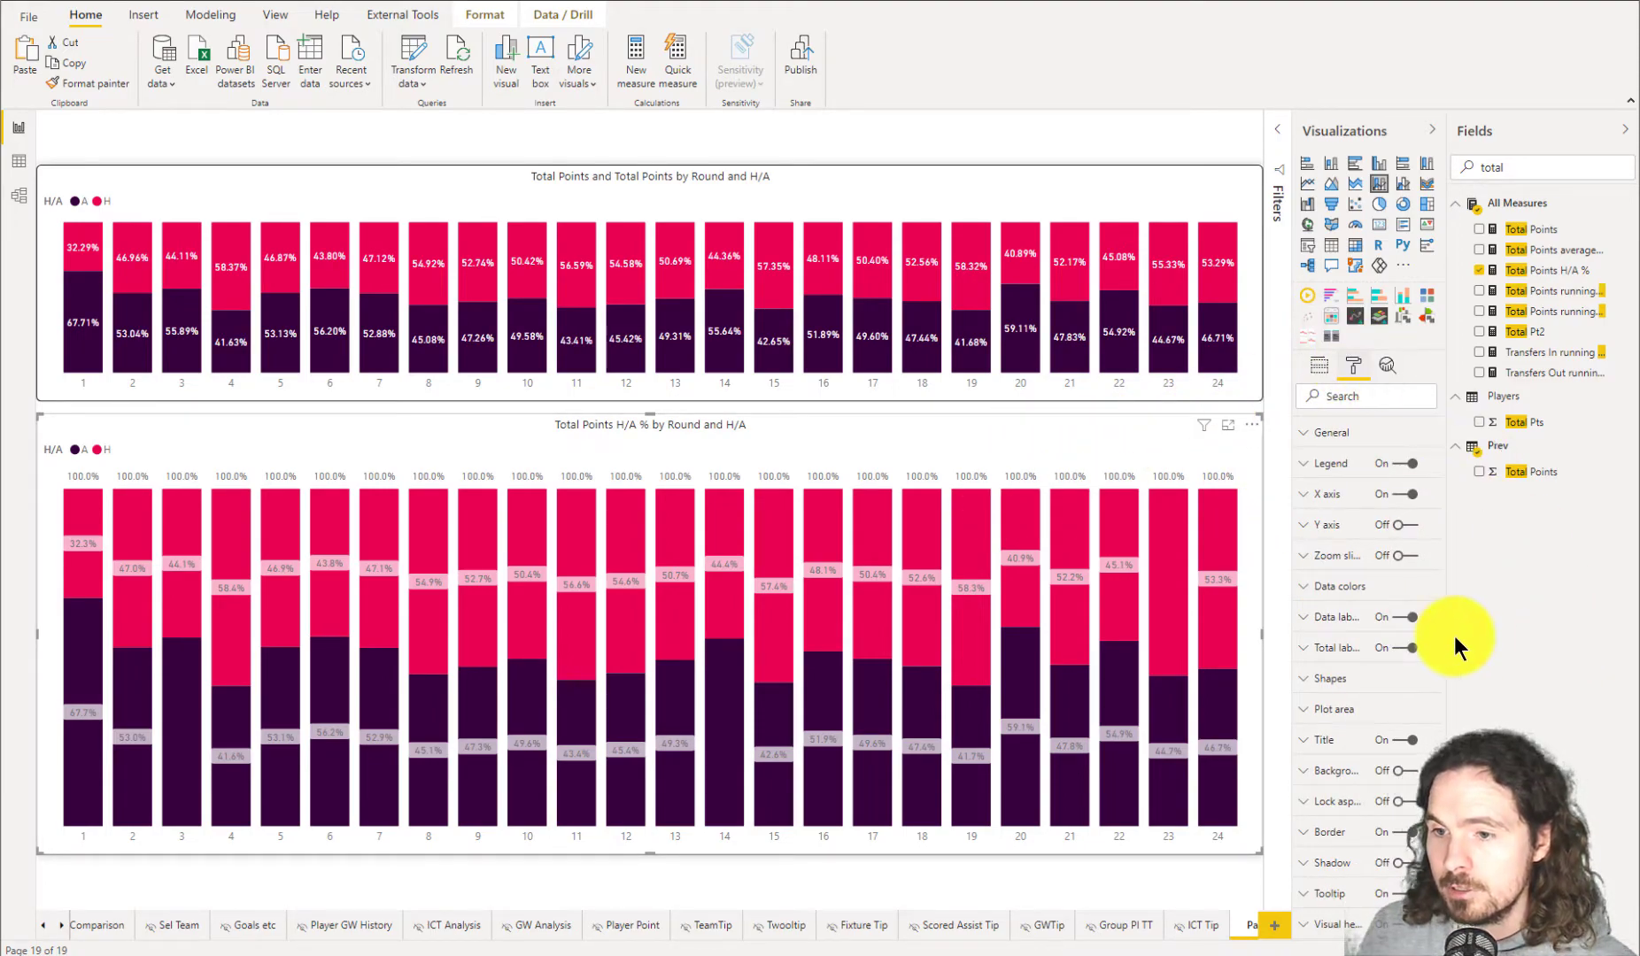
left_click(1414, 651)
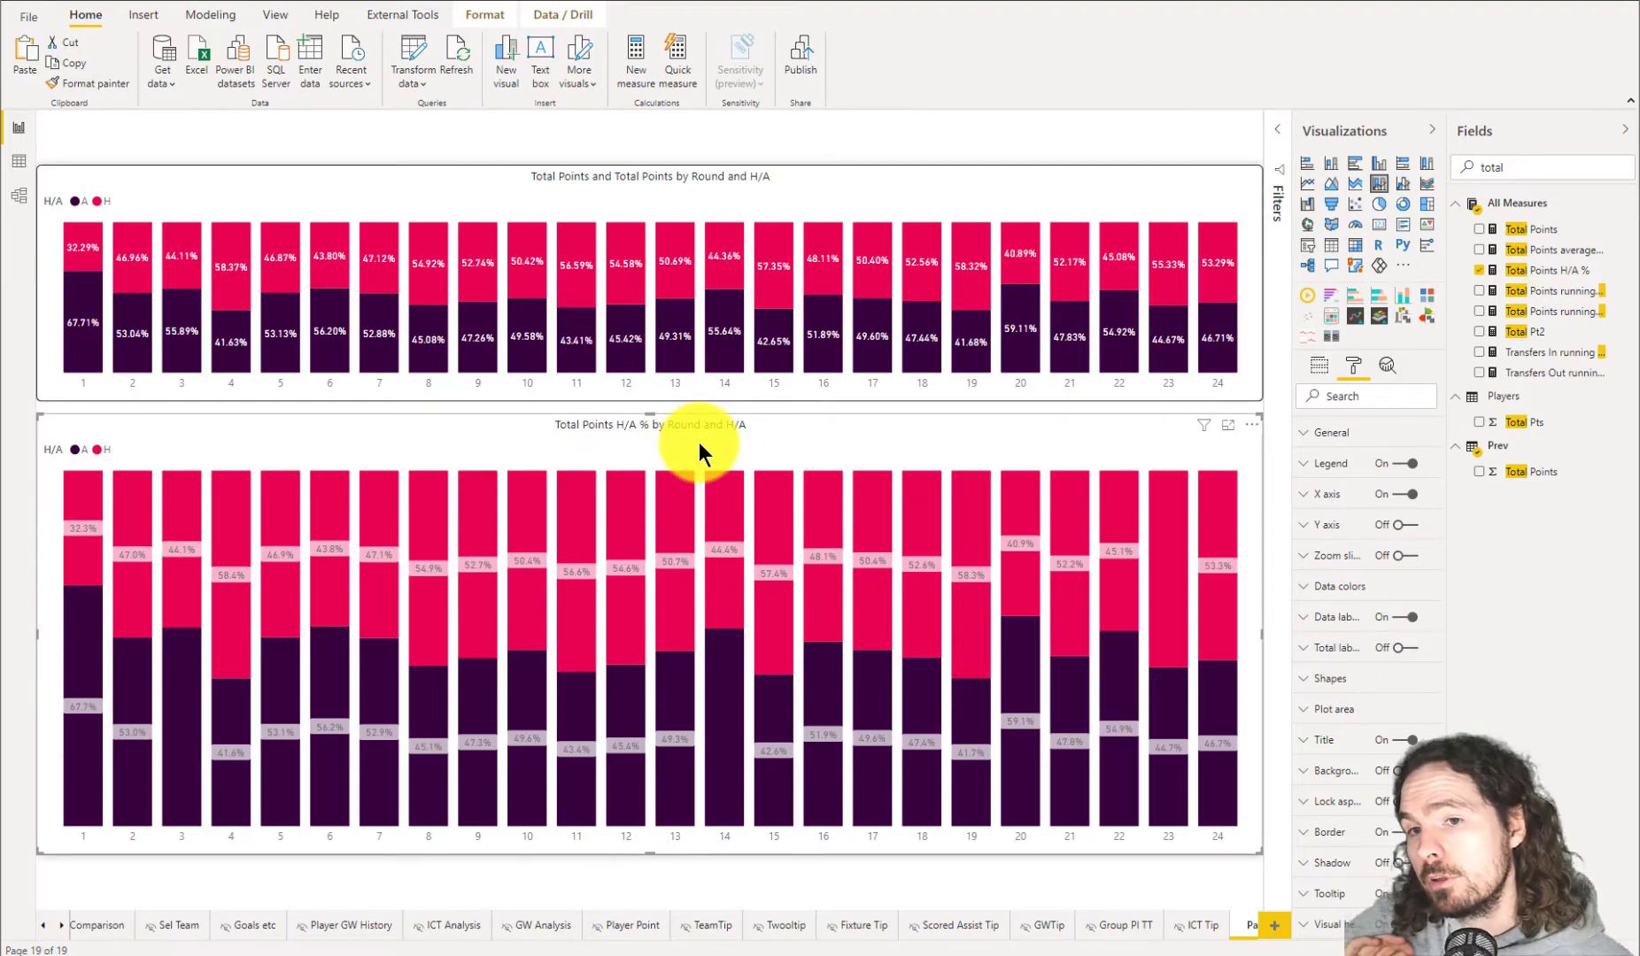
Add the Total Points measure to the lower chart as its line values.
left_click(1319, 366)
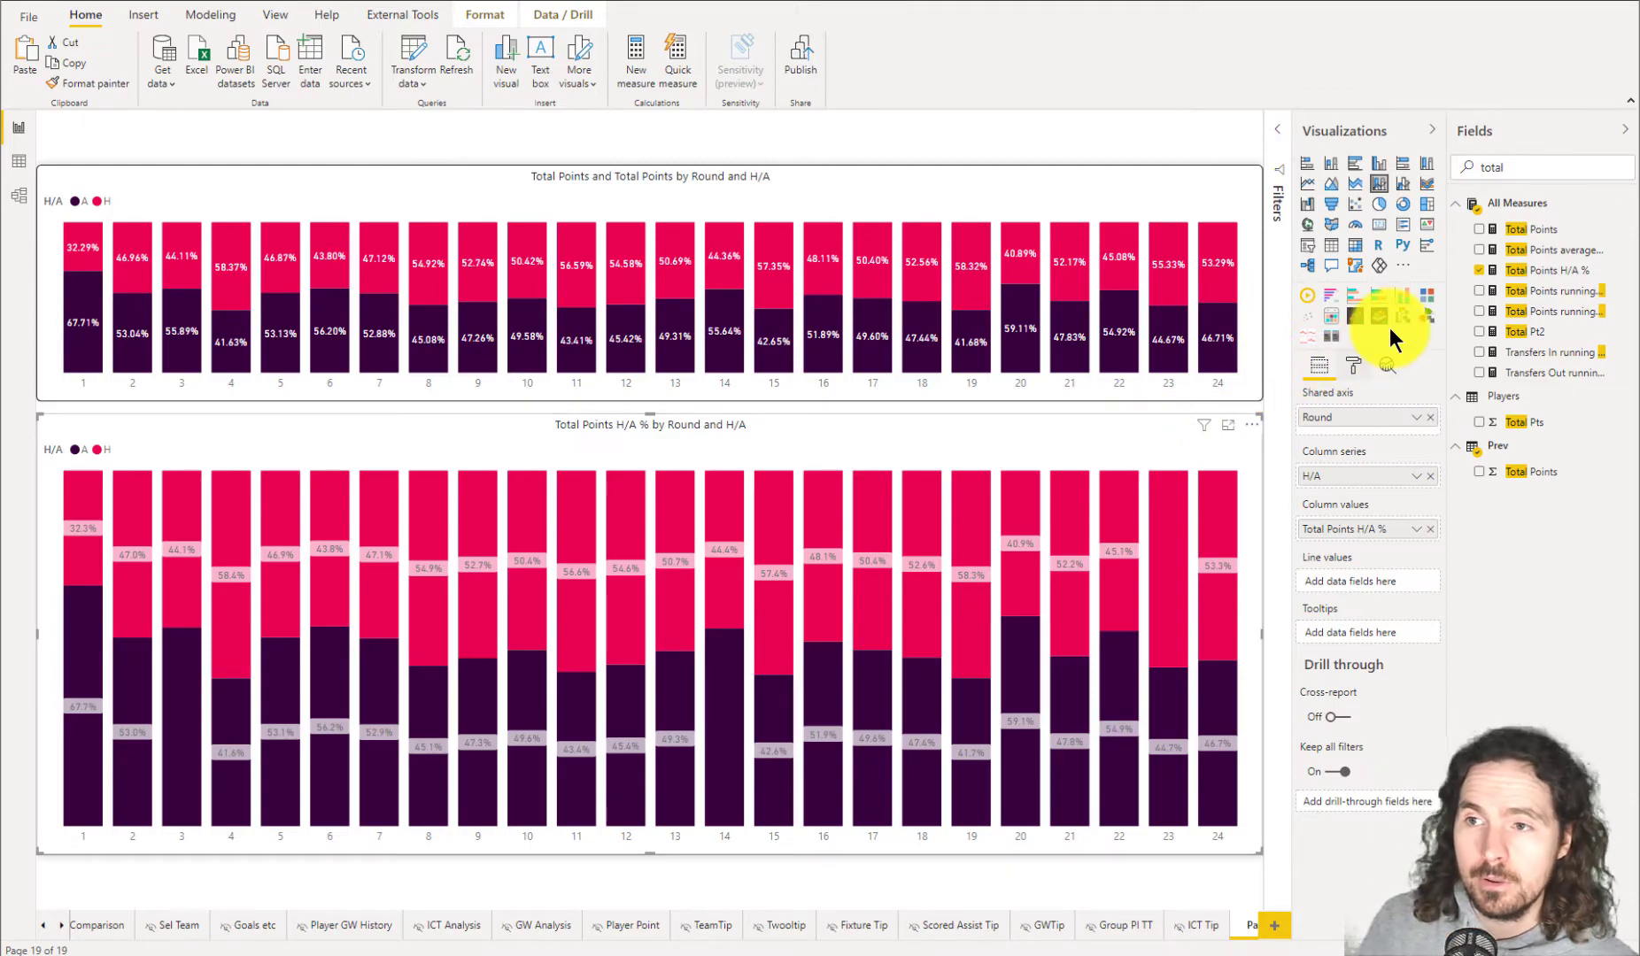
left_click(1194, 203)
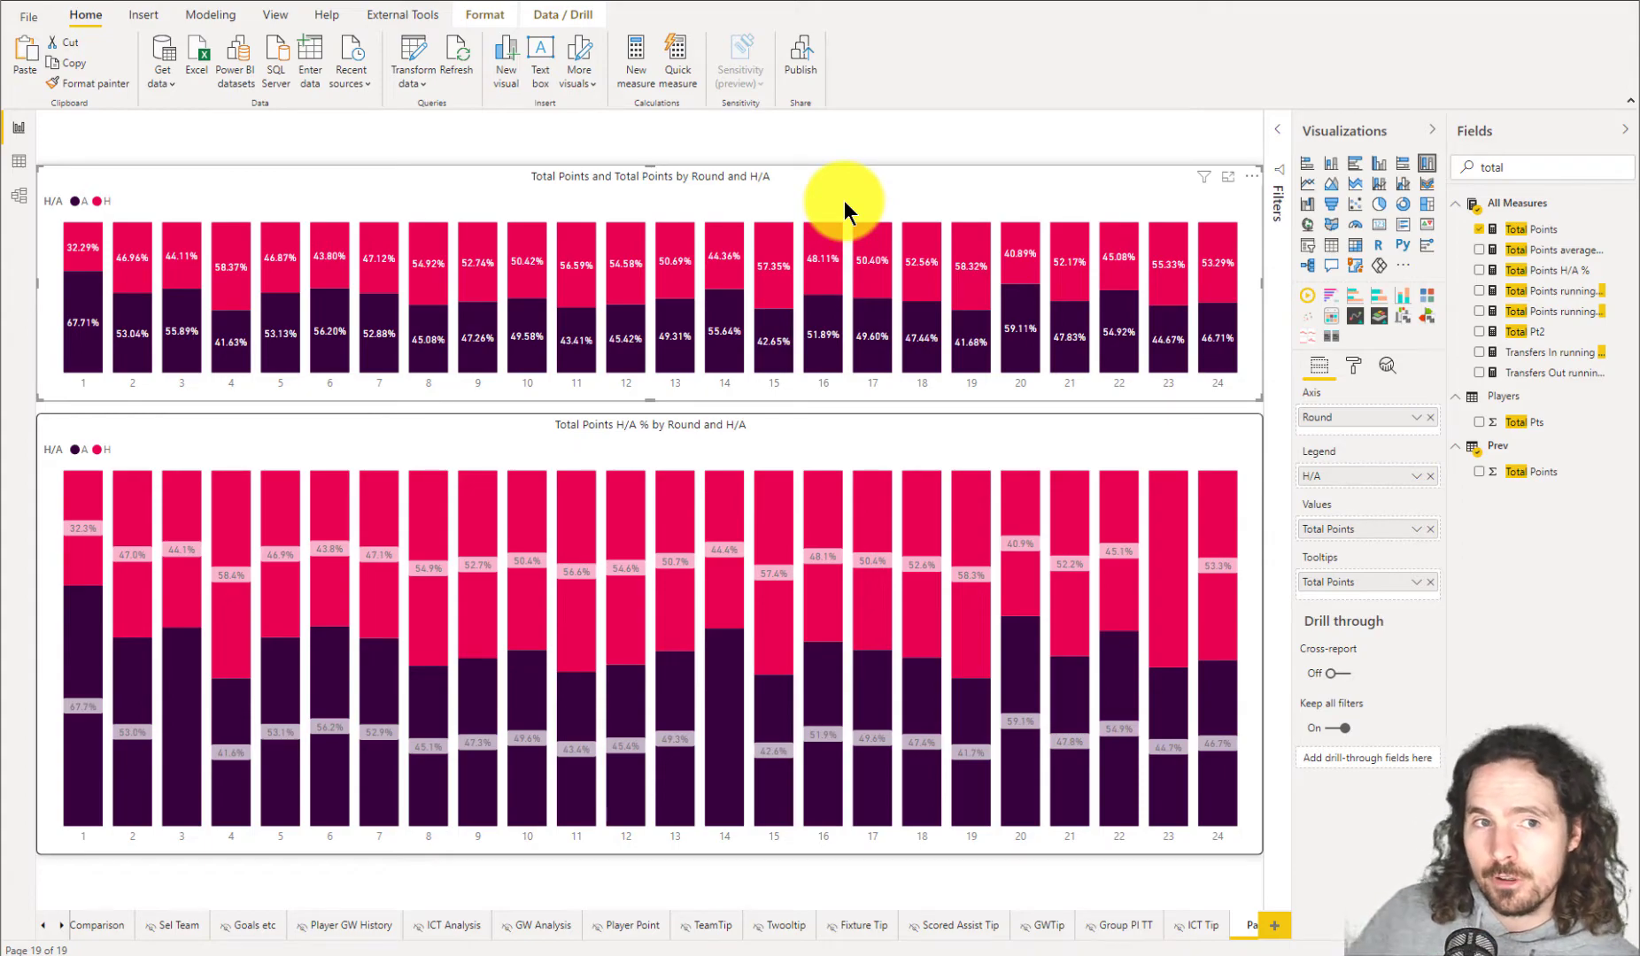
left_click(870, 458)
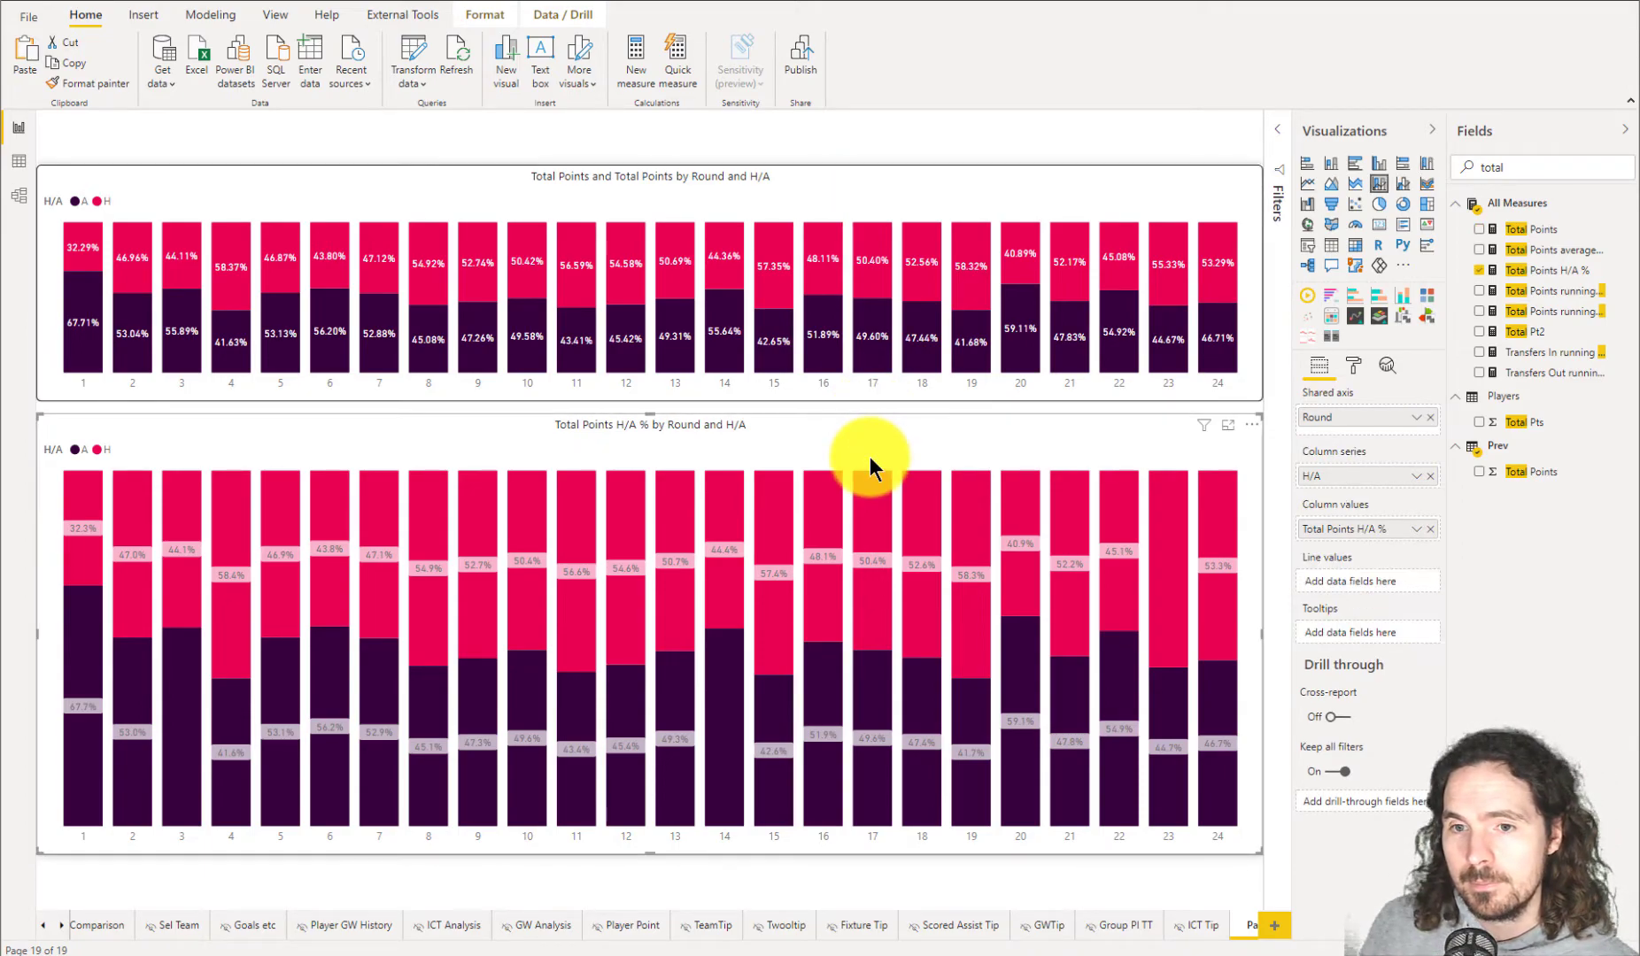
left_click(1477, 232)
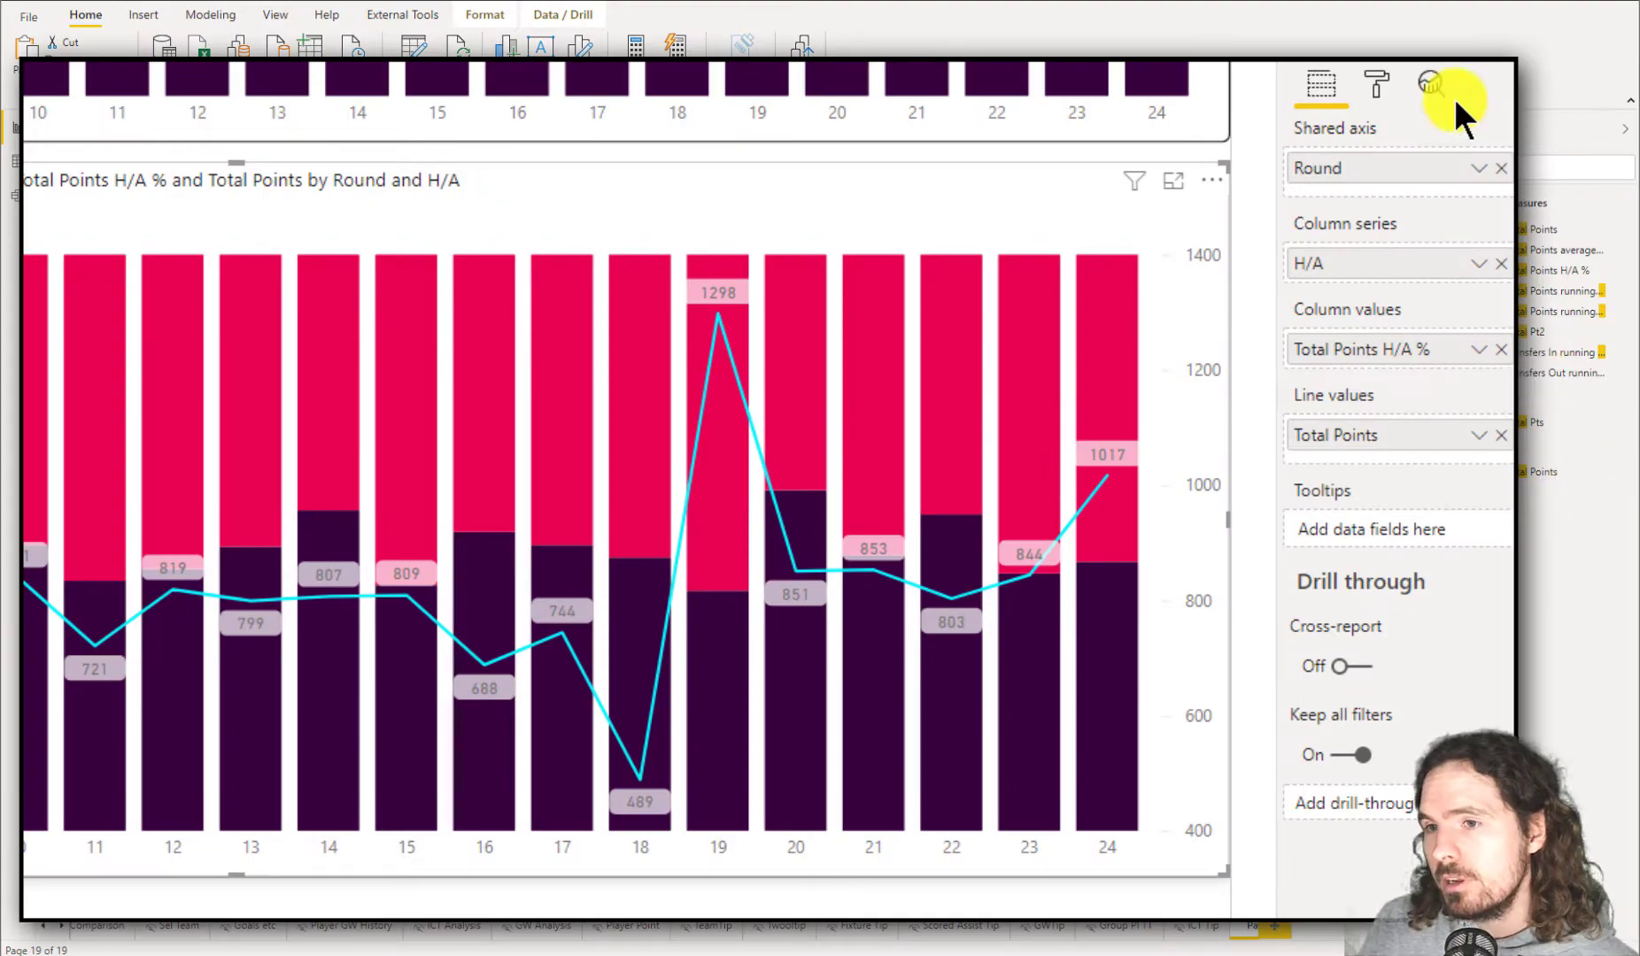
Turn on the lower chart's Y axis.
left_click(1353, 366)
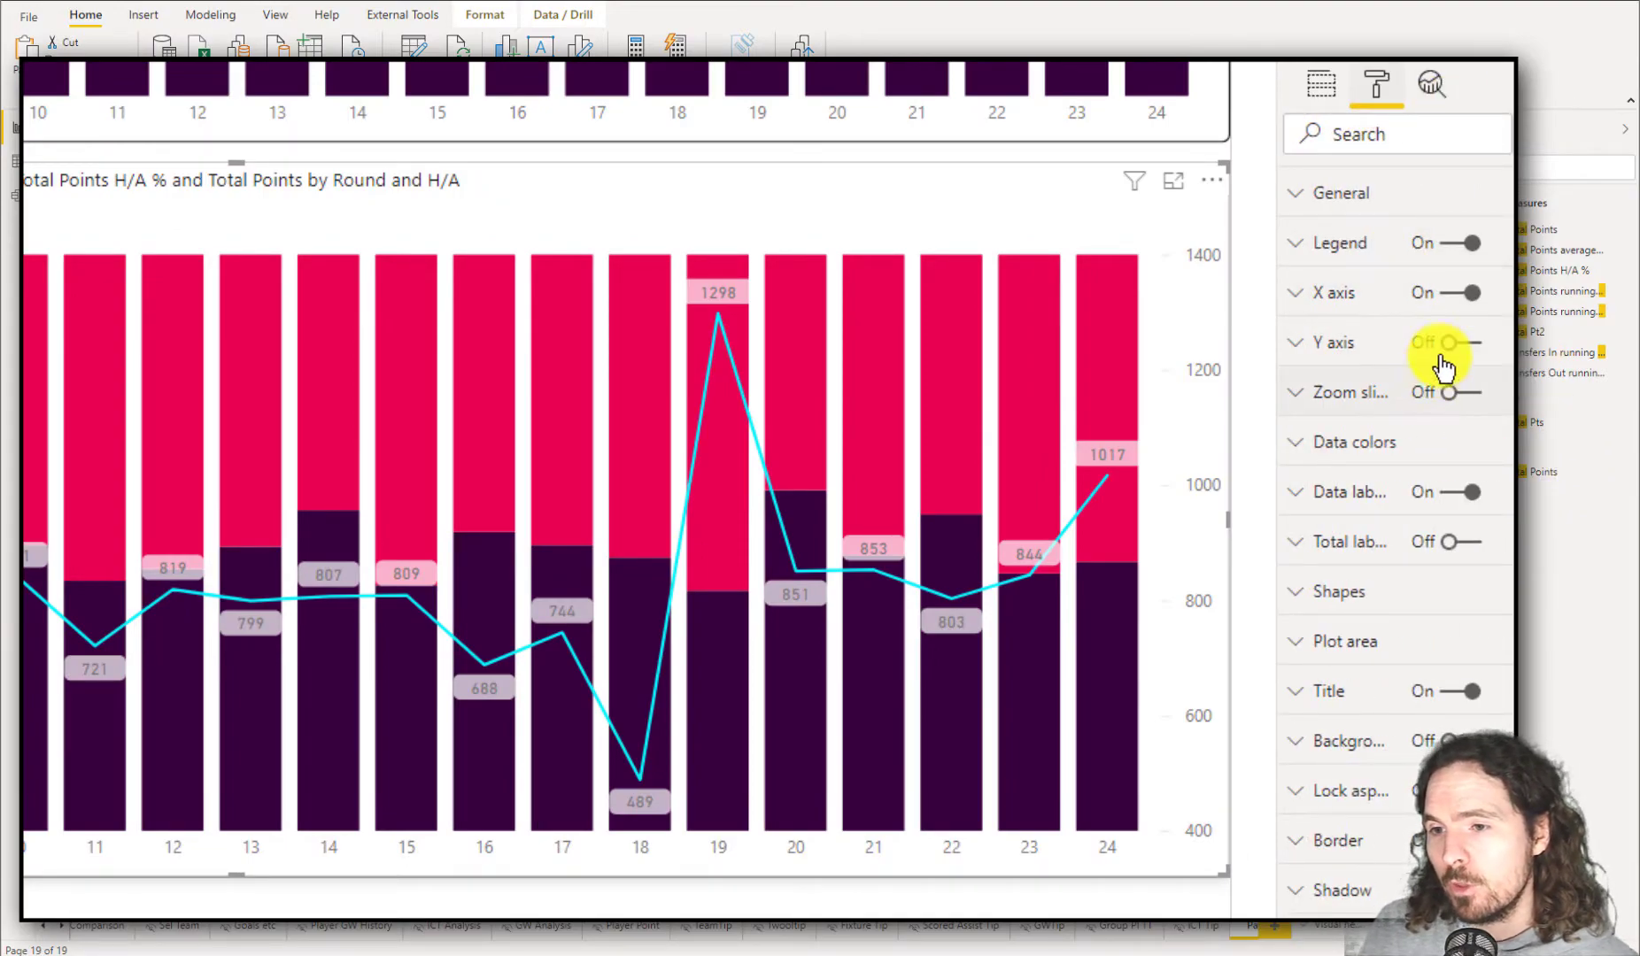
left_click(1427, 348)
left_click(1447, 347)
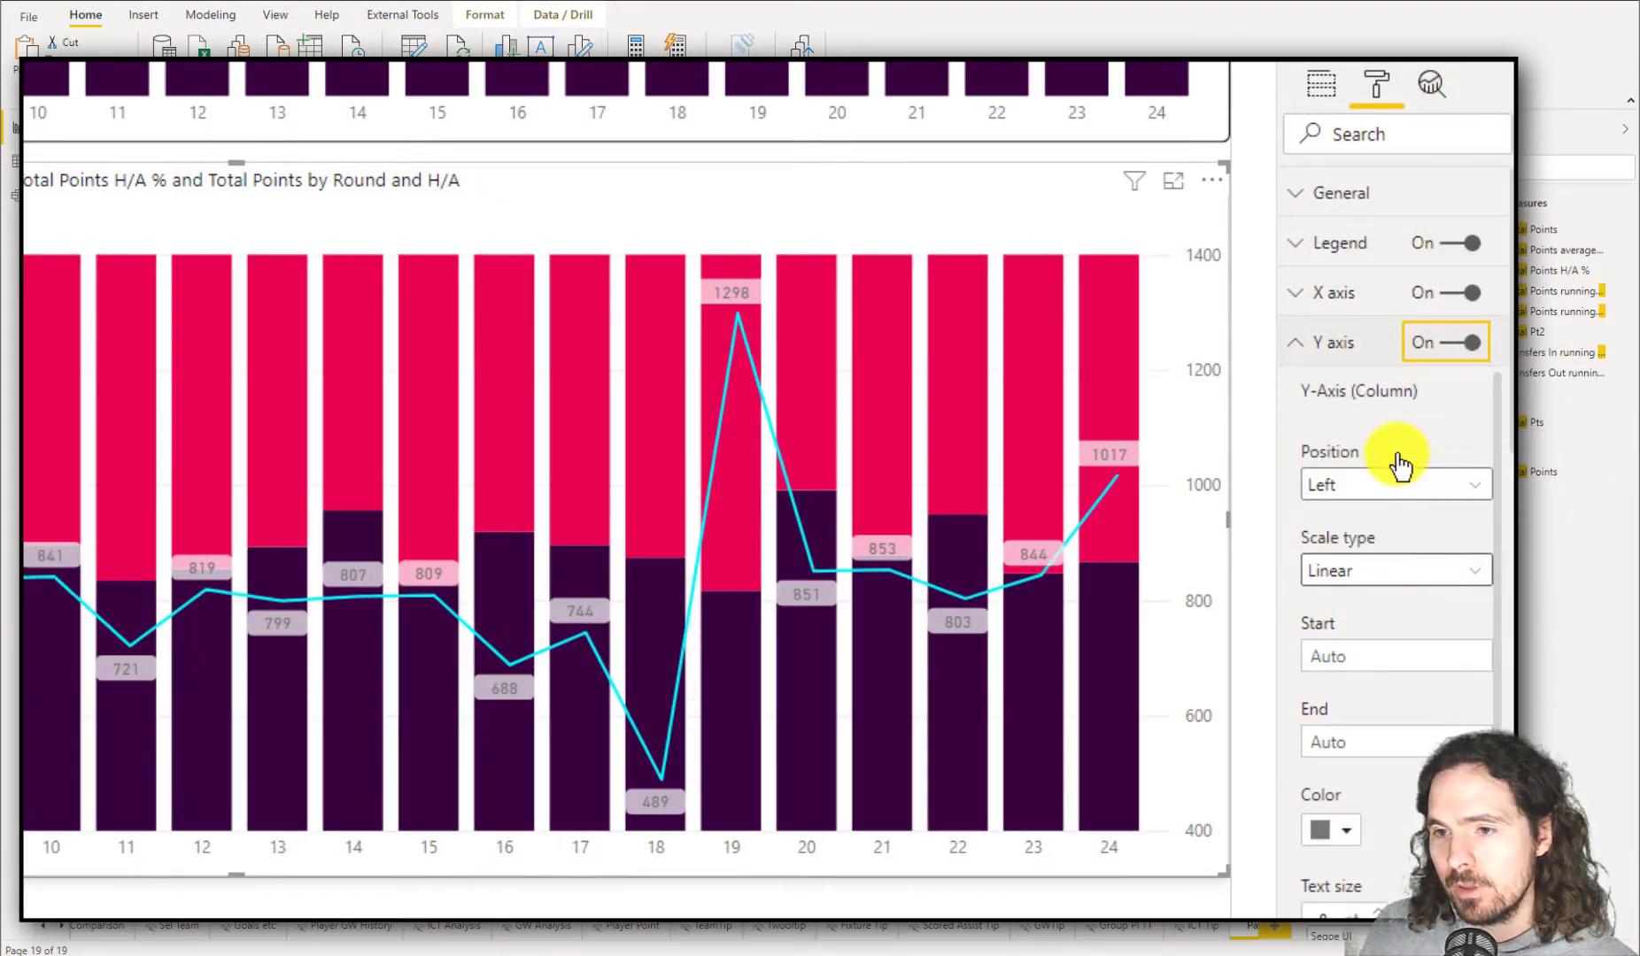
Show the secondary Y axis for the lower chart's Total Points line.
scroll(1415, 363, "down", 3)
scroll(1415, 363, "down", 10)
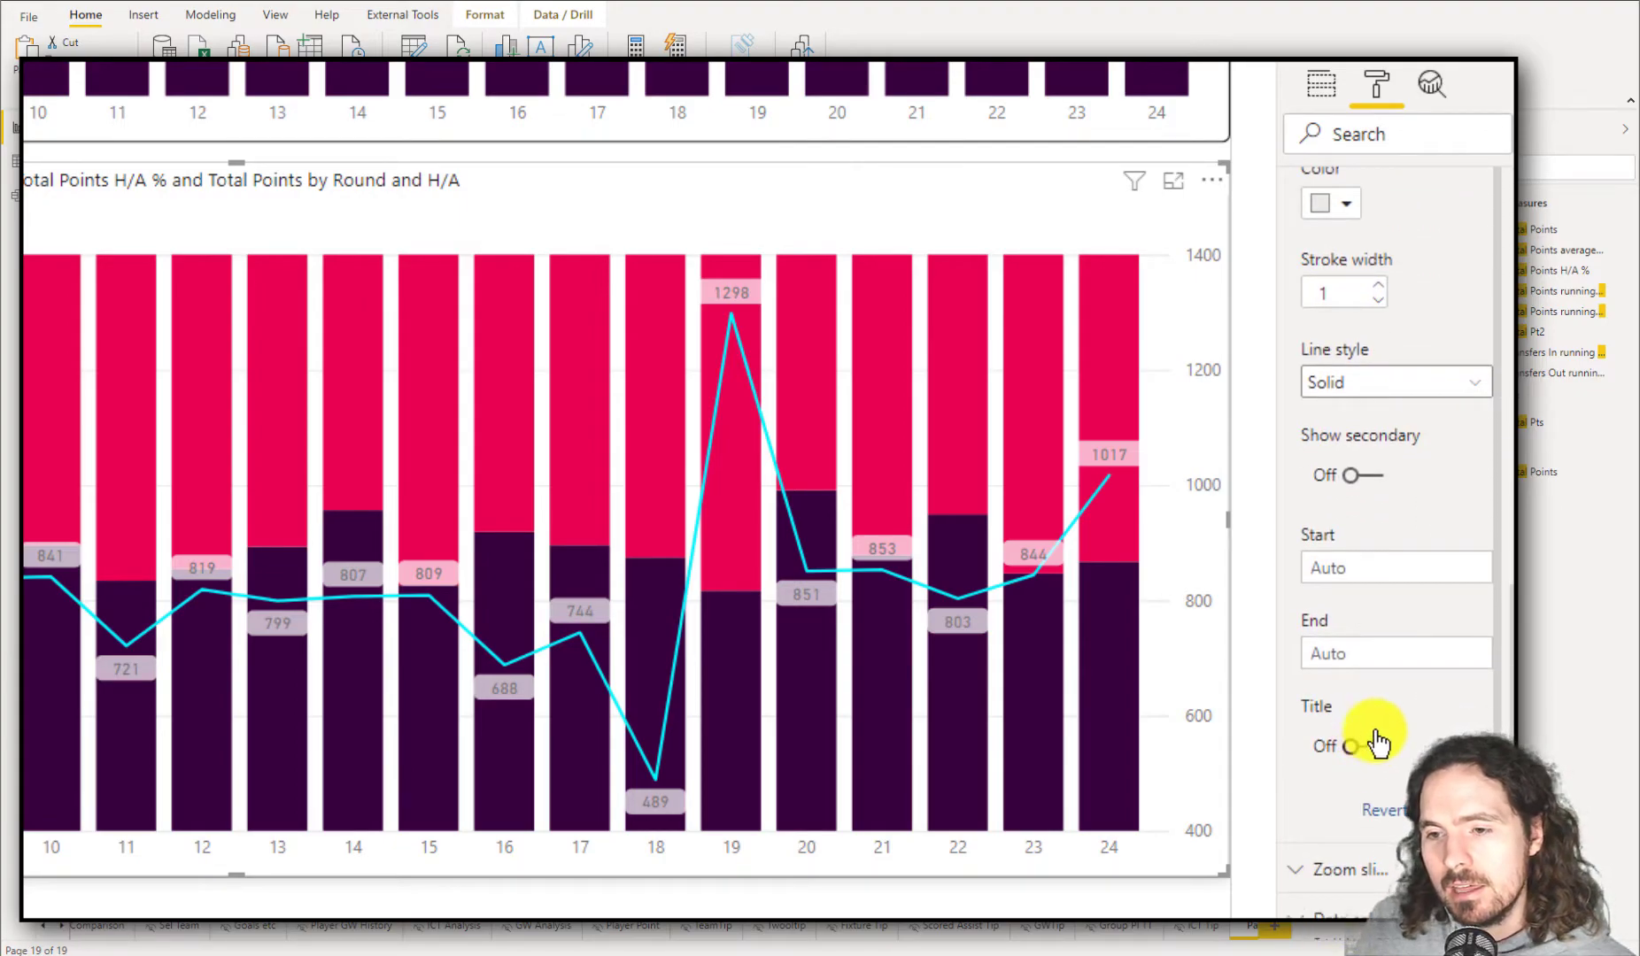
left_click(1368, 483)
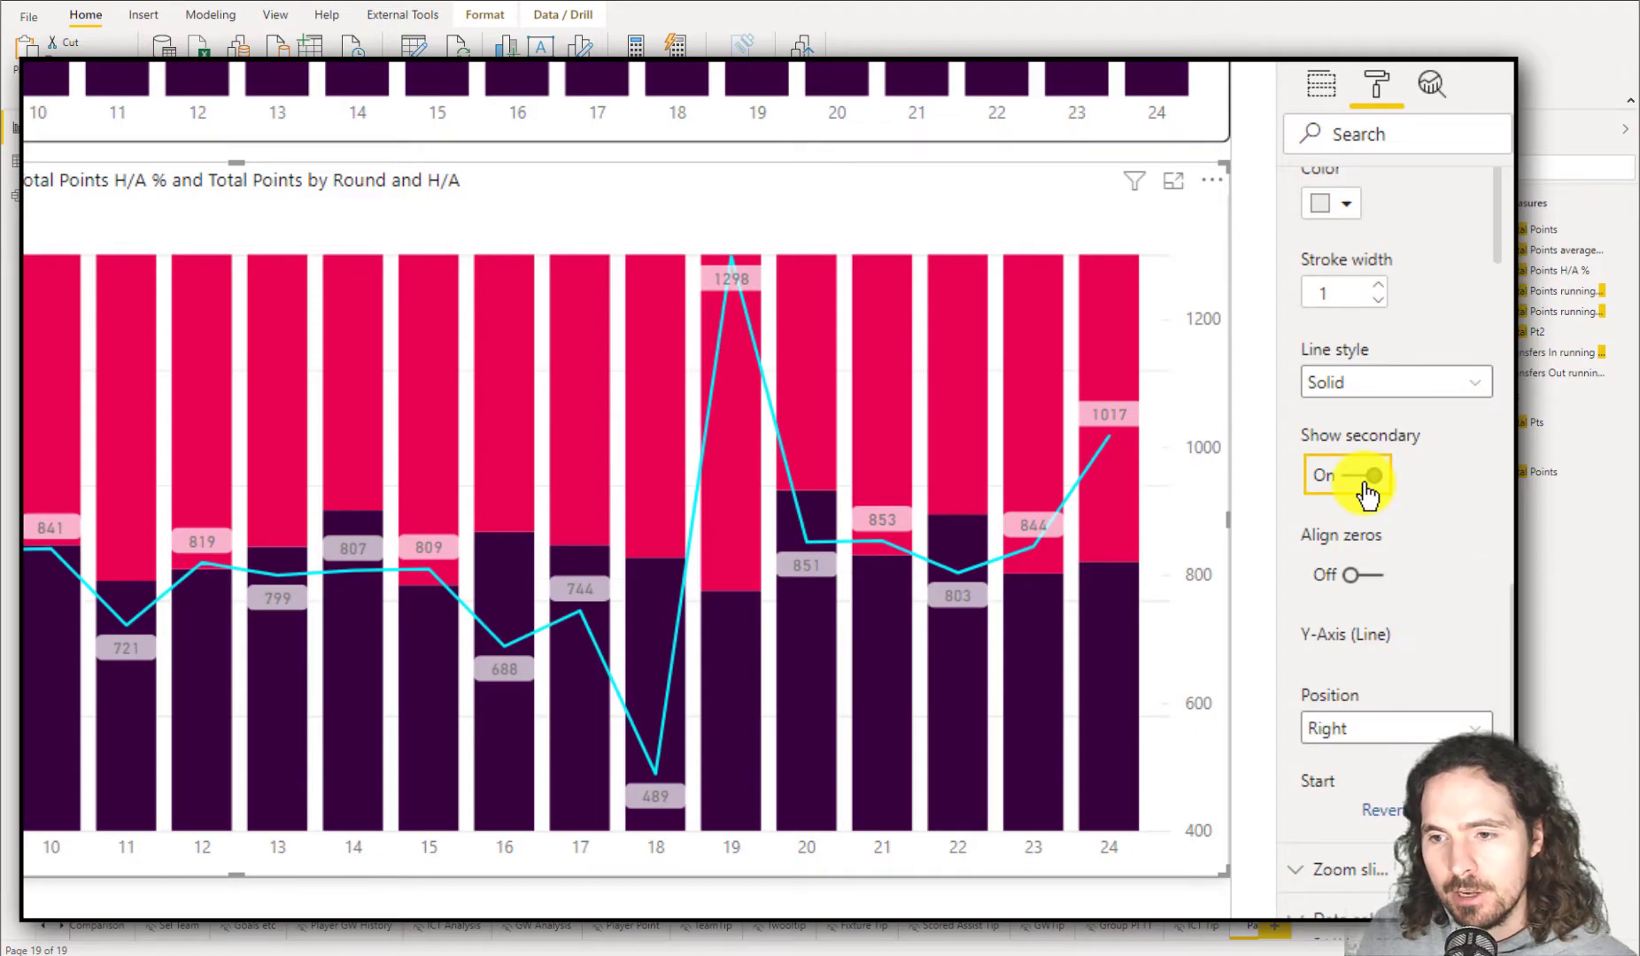
left_click(1367, 483)
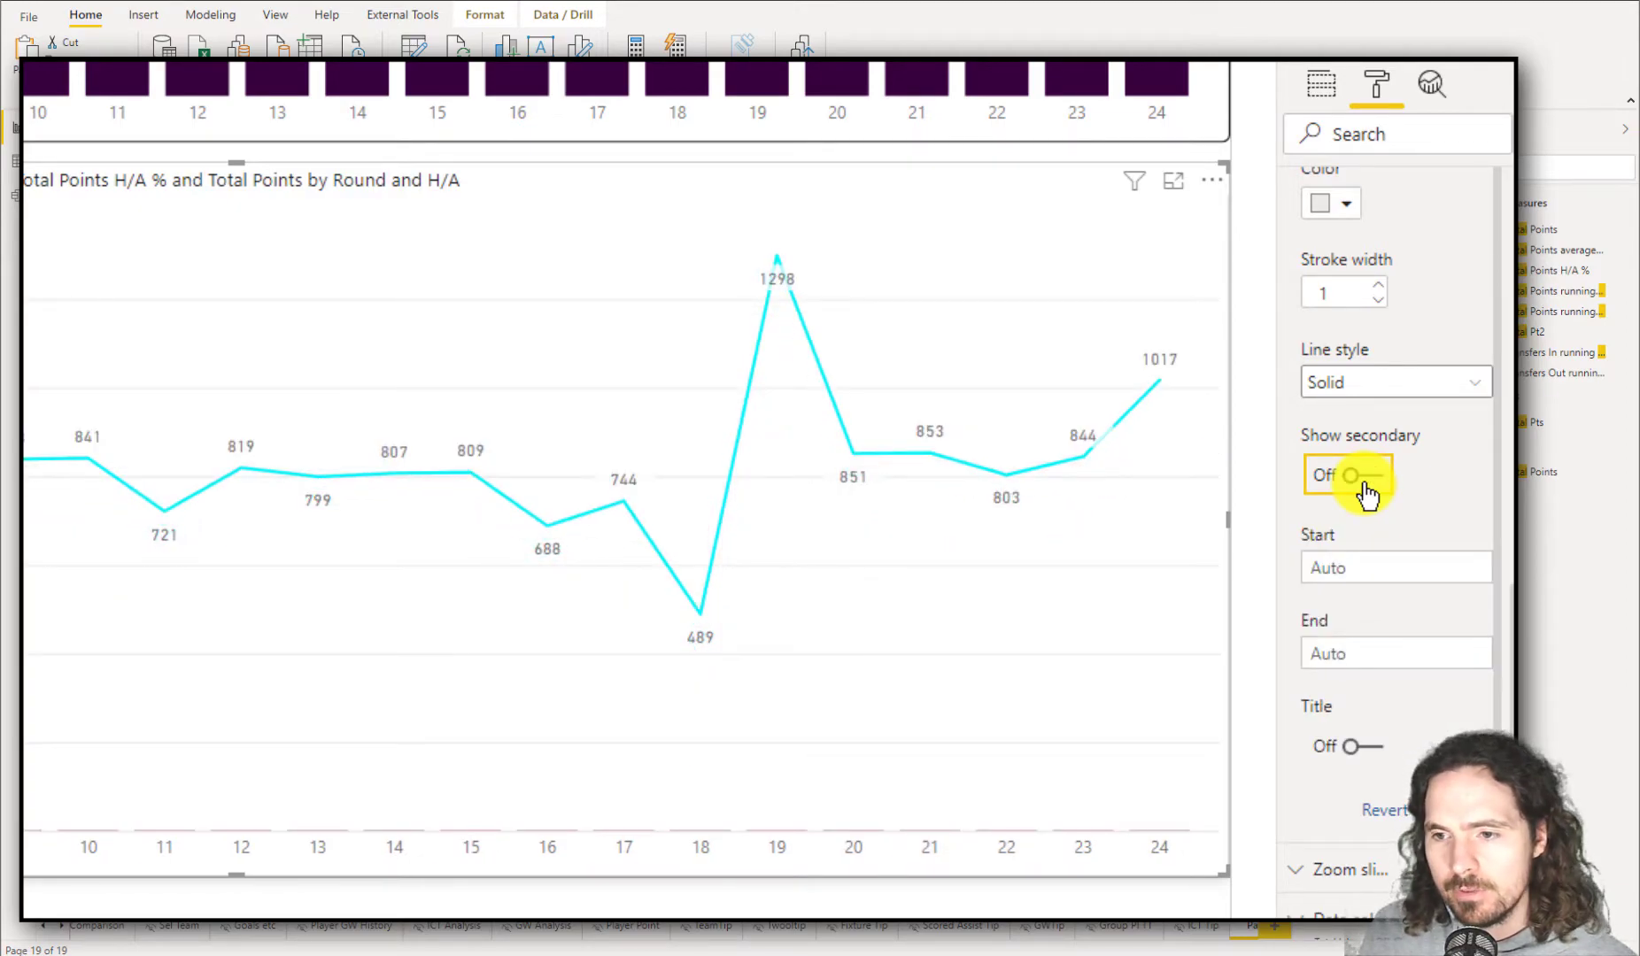
left_click(1366, 483)
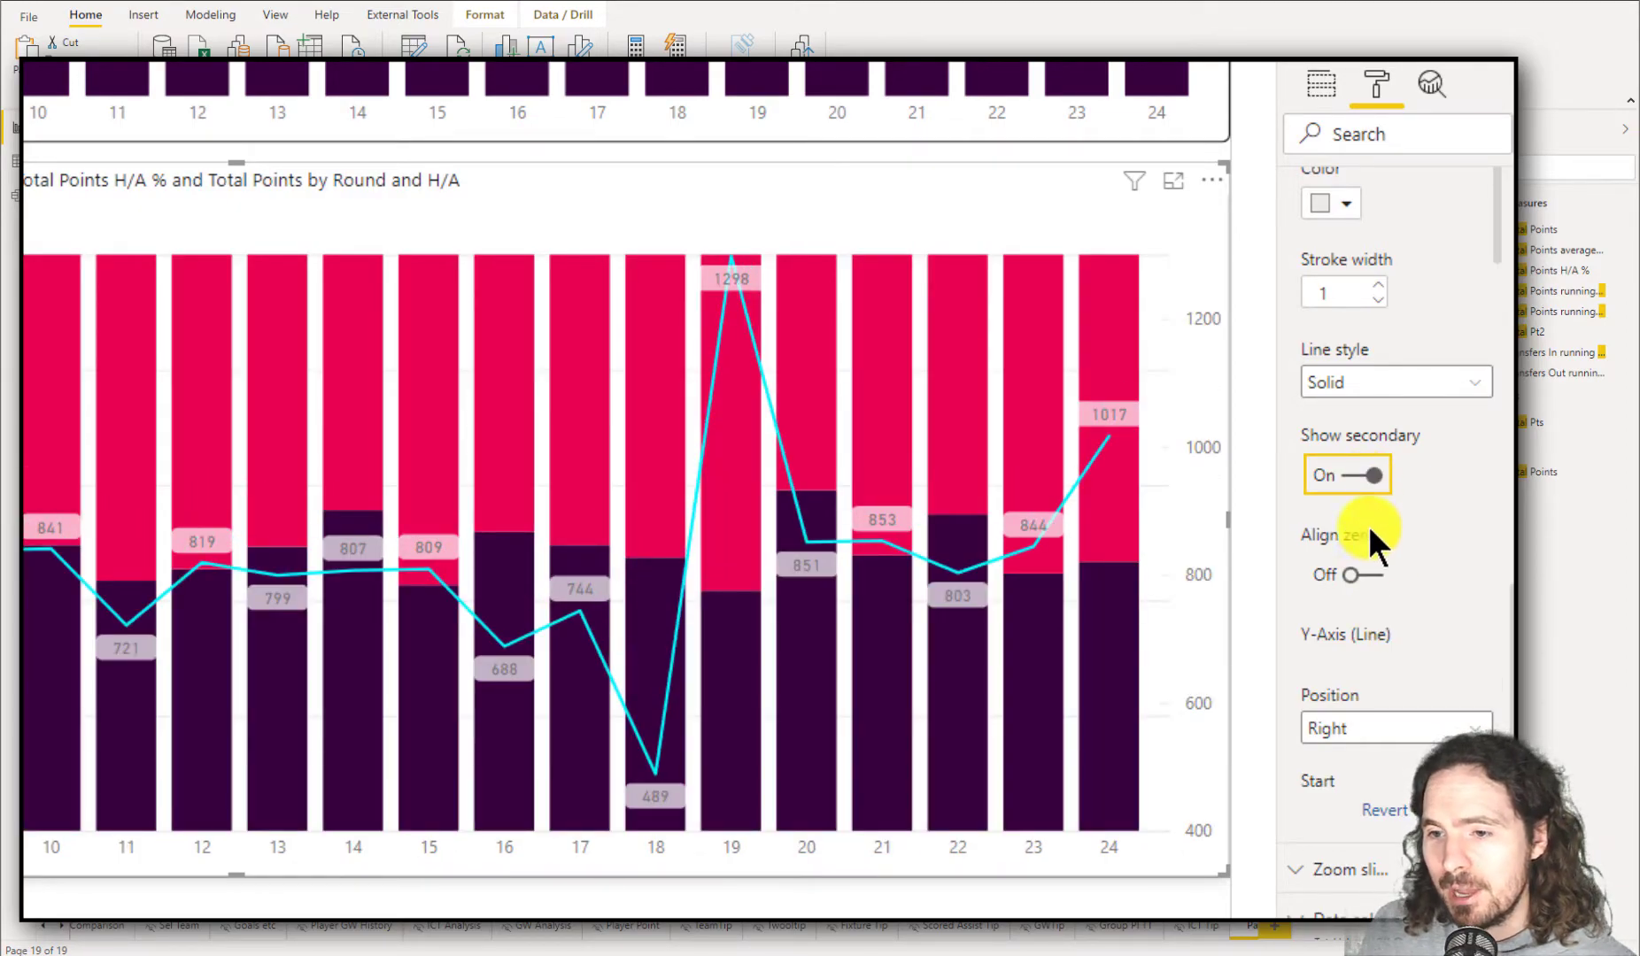
left_click(1403, 521)
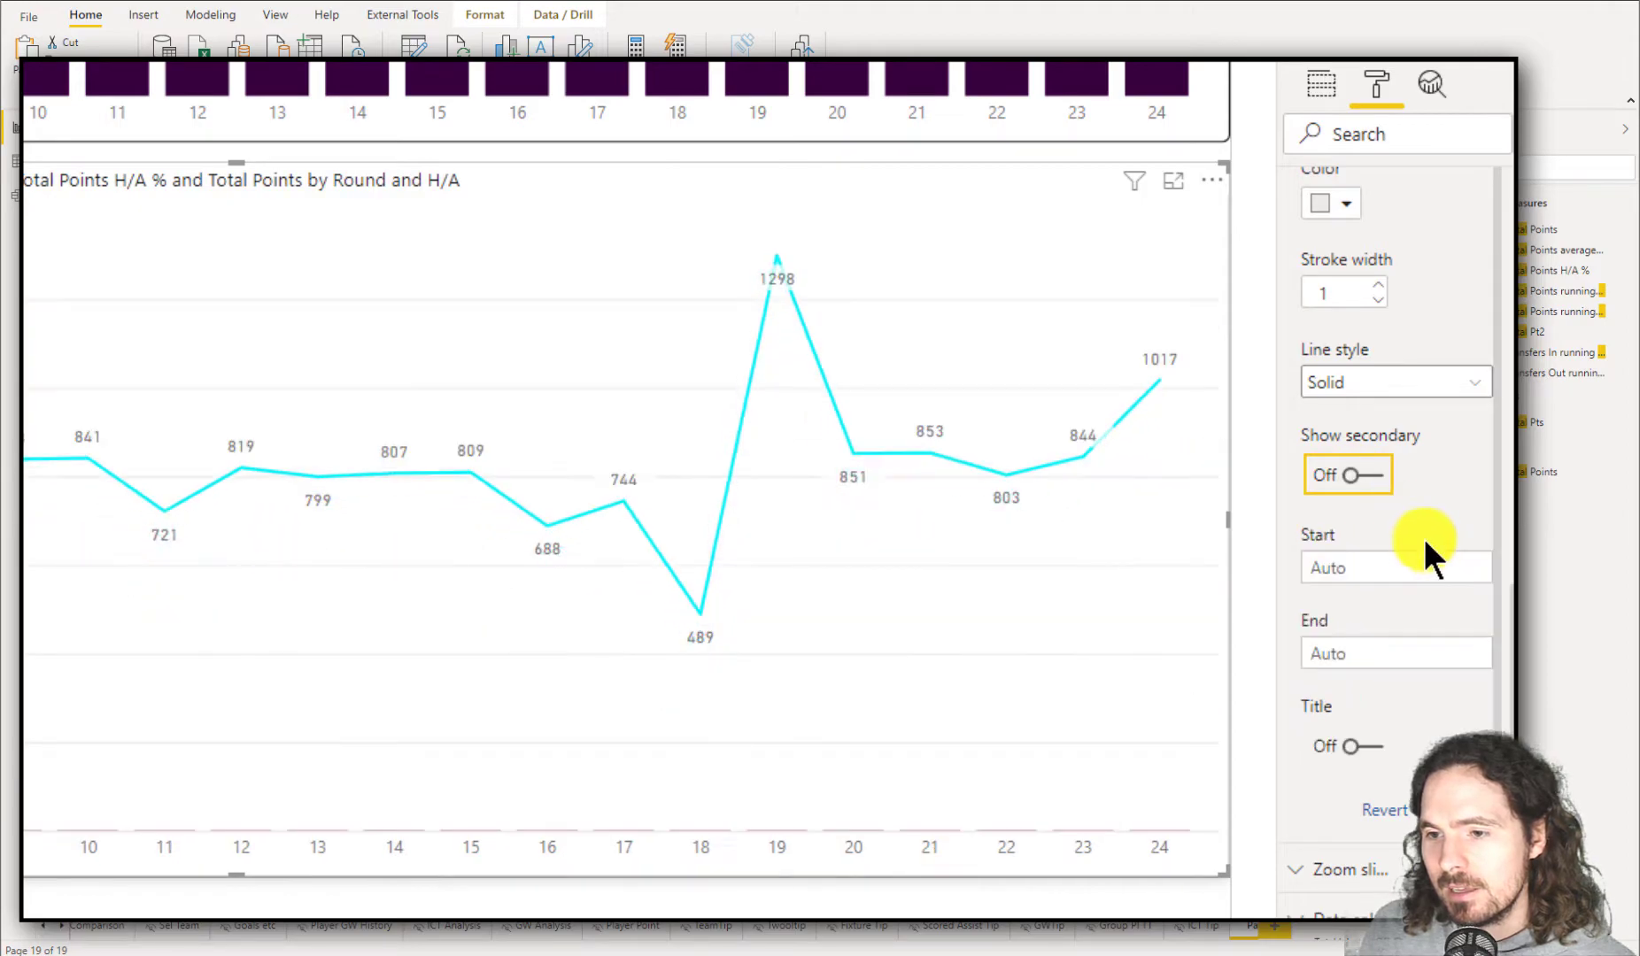
left_click(1366, 483)
scroll(1398, 567, "down", 3)
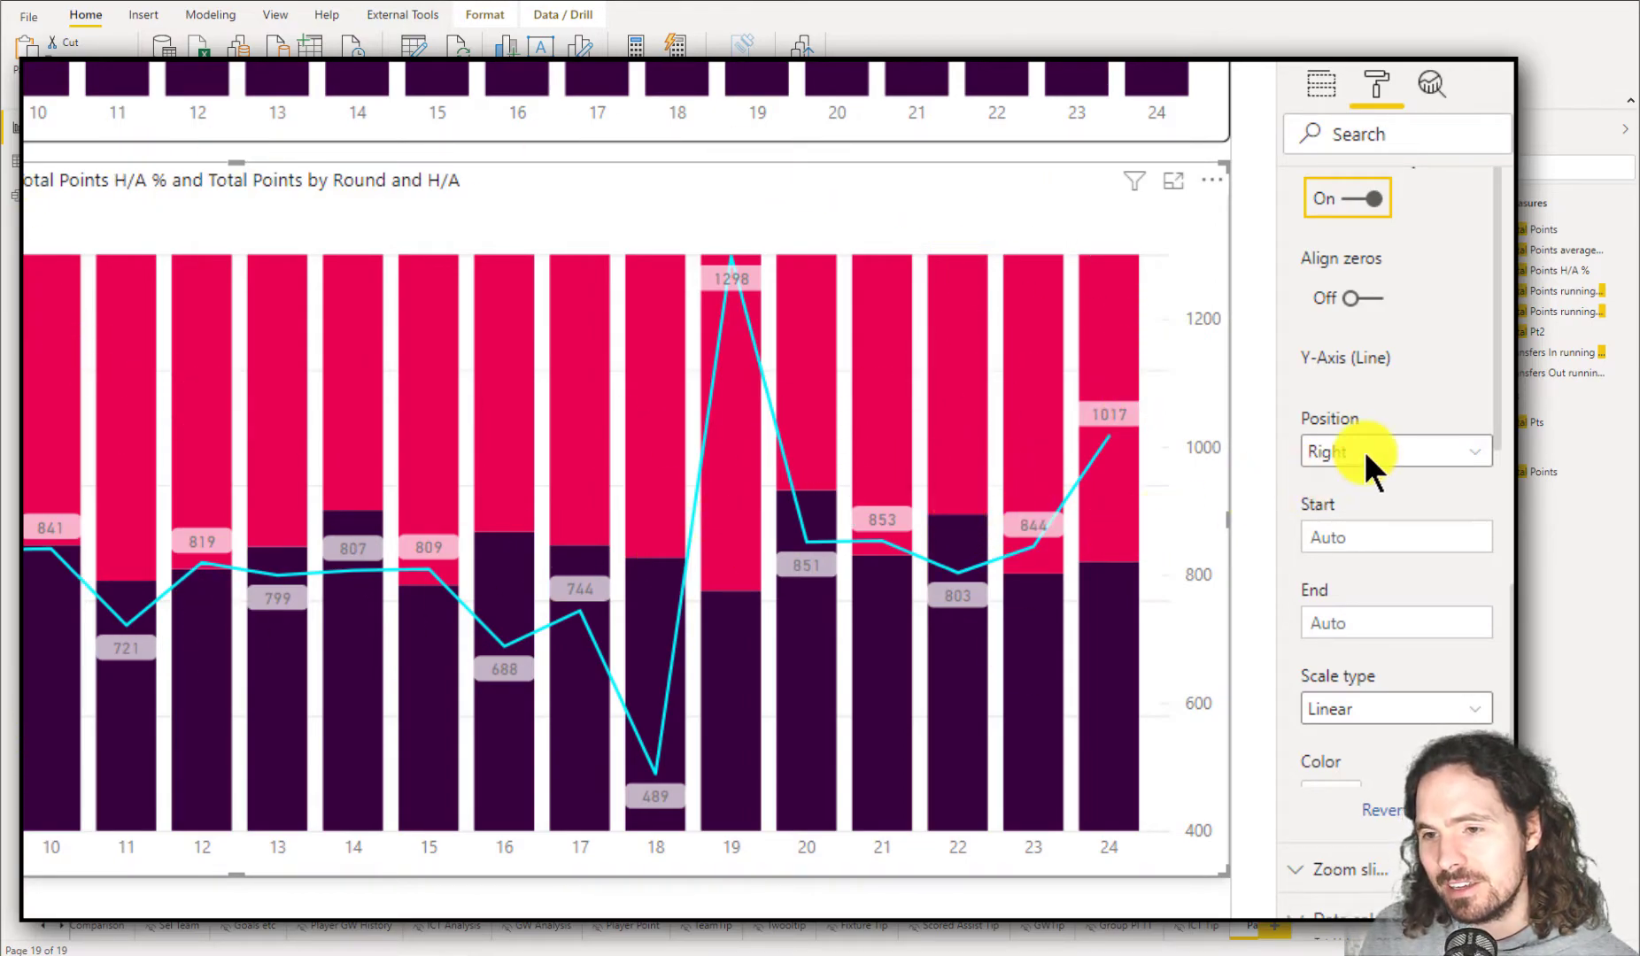
Switch the lower chart's secondary axis off and back on to compare how the Total Points line is plotted.
scroll(1327, 470, "up", 3)
left_click(1362, 483)
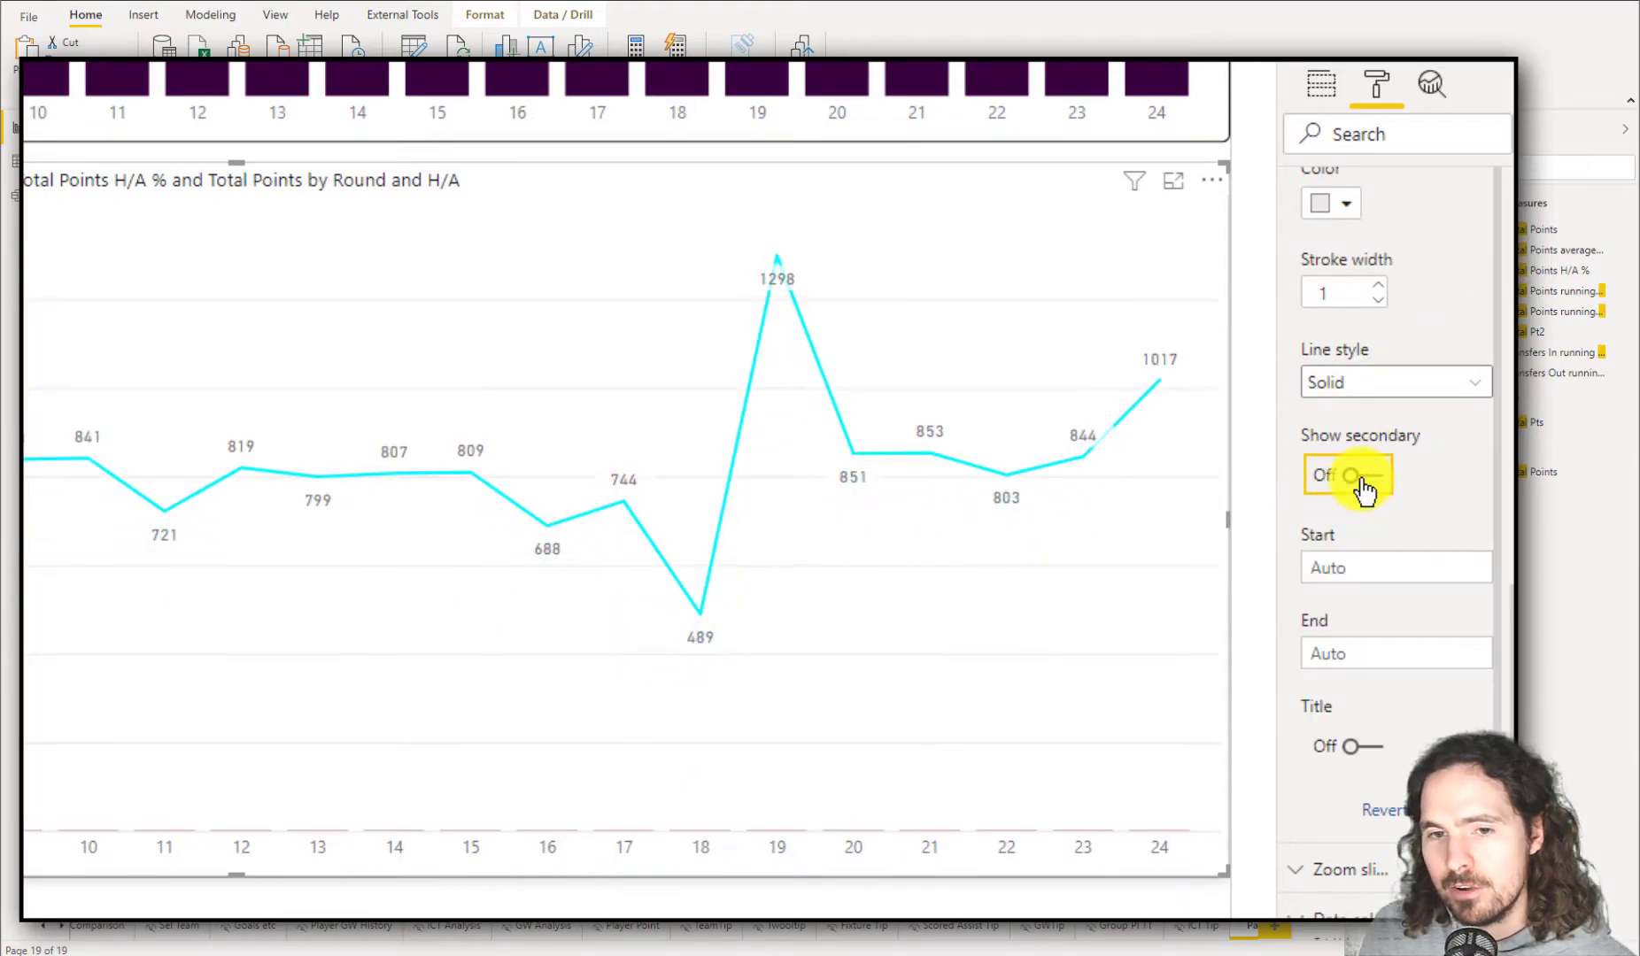
left_click(1362, 478)
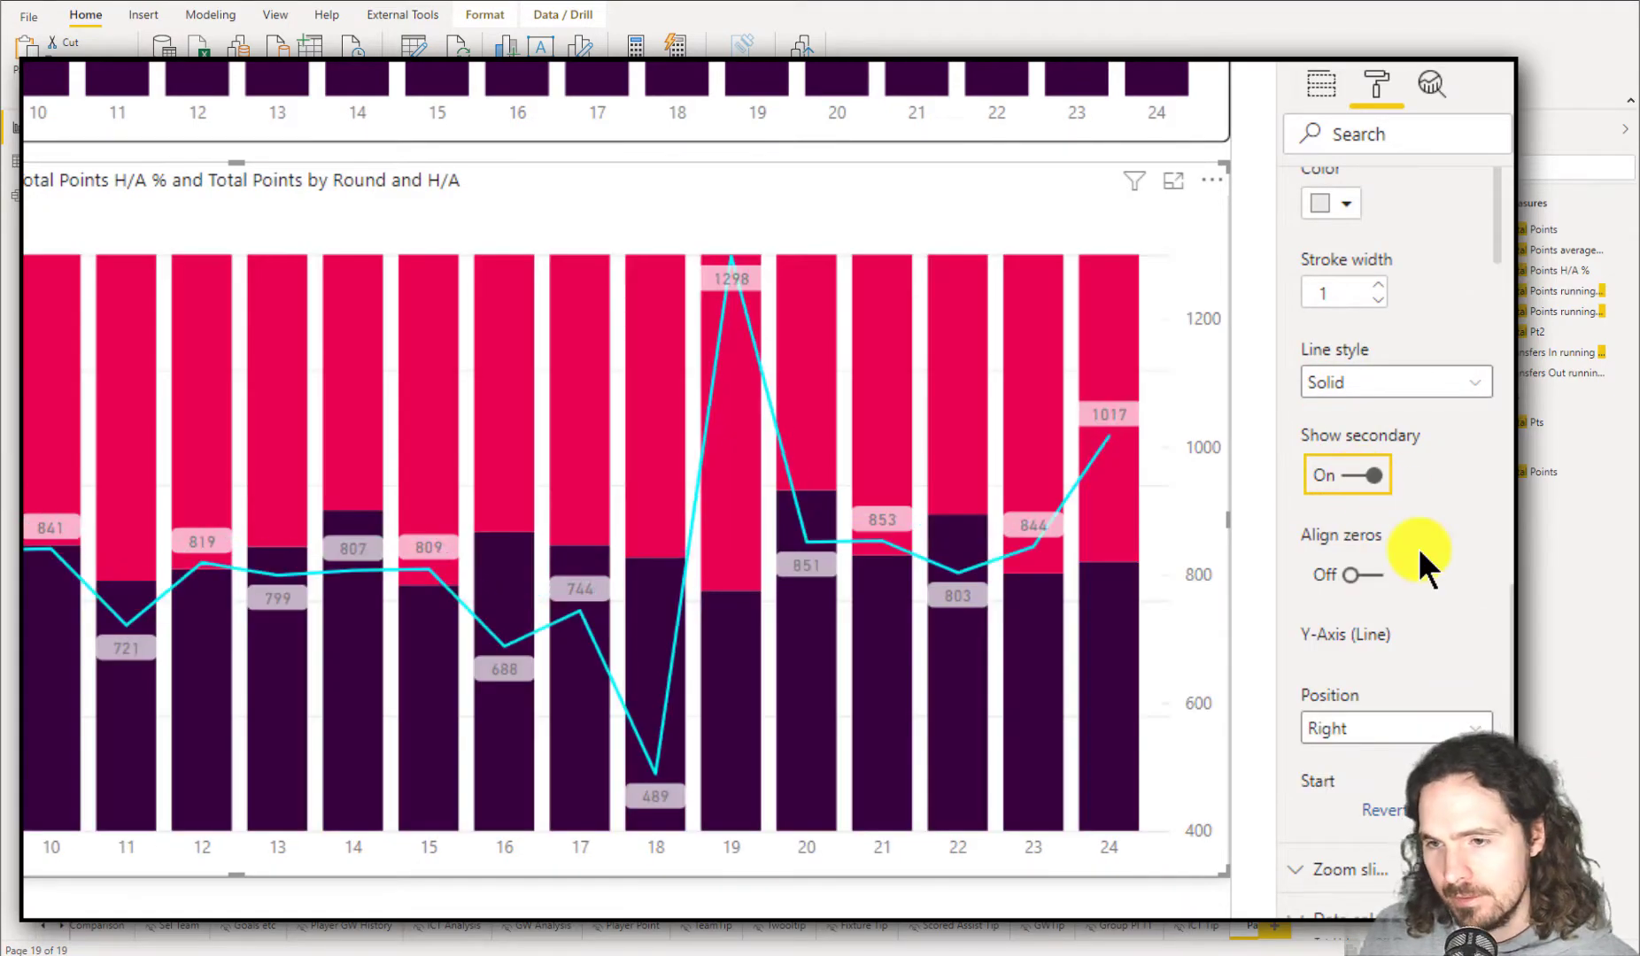
Set the start value of the lower chart's secondary line axis to -10000000.
scroll(1419, 551, "down", 3)
scroll(1417, 544, "down", 3)
left_click(1347, 259)
type("-100000")
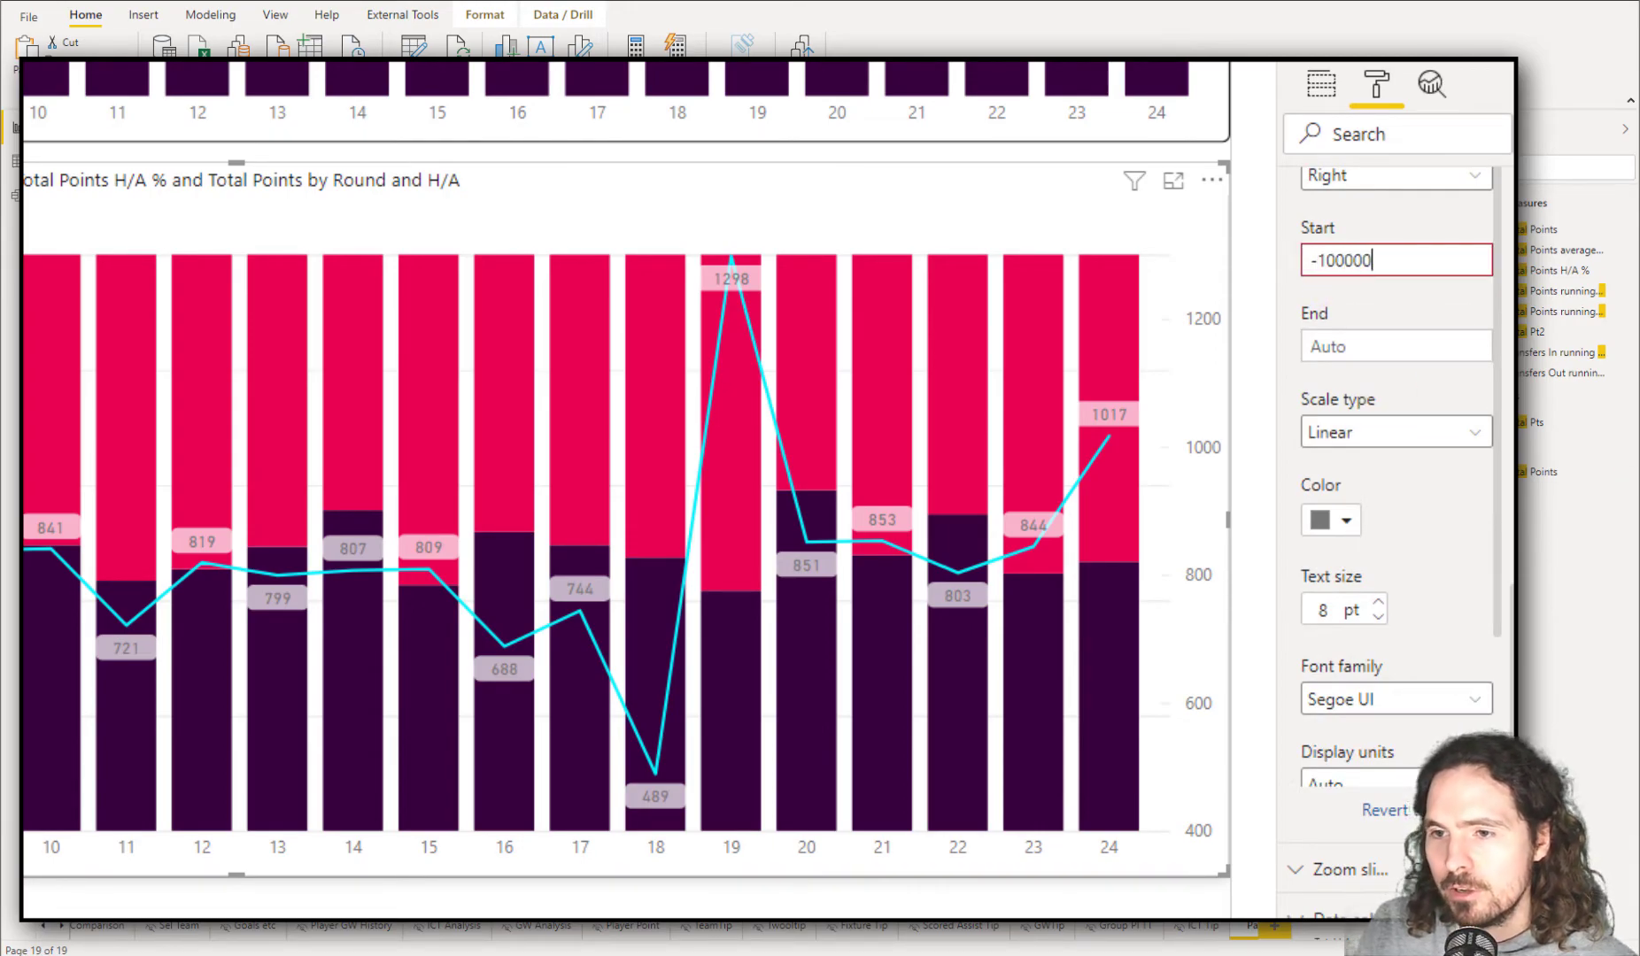
key("Return")
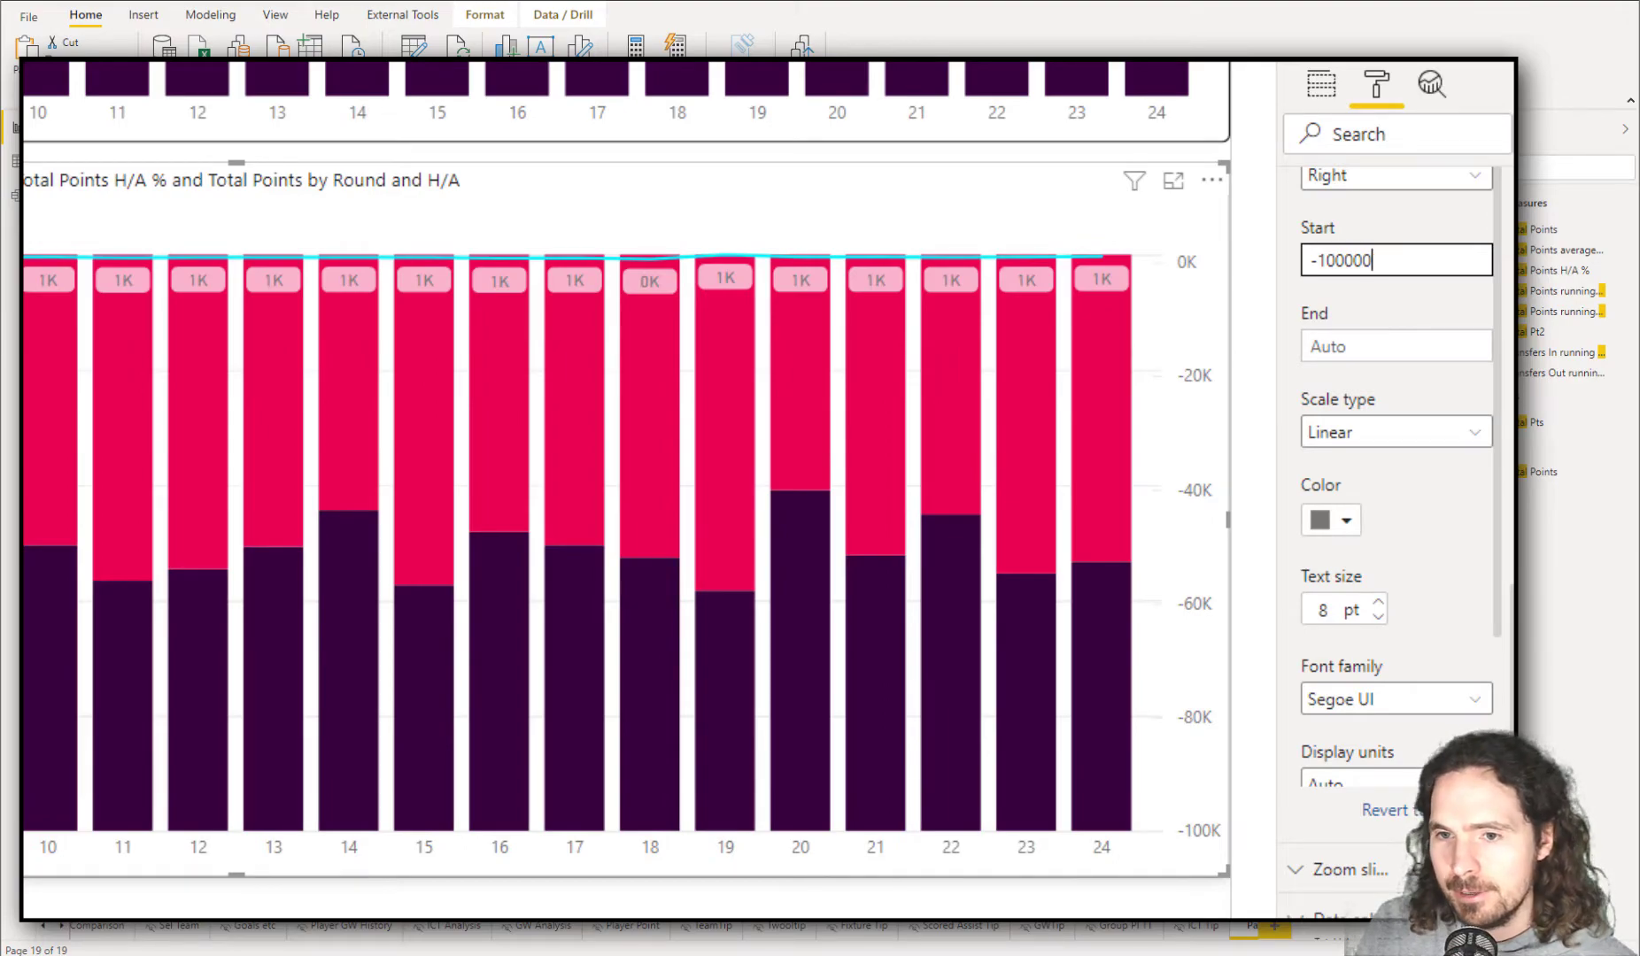
type("0")
key("Return")
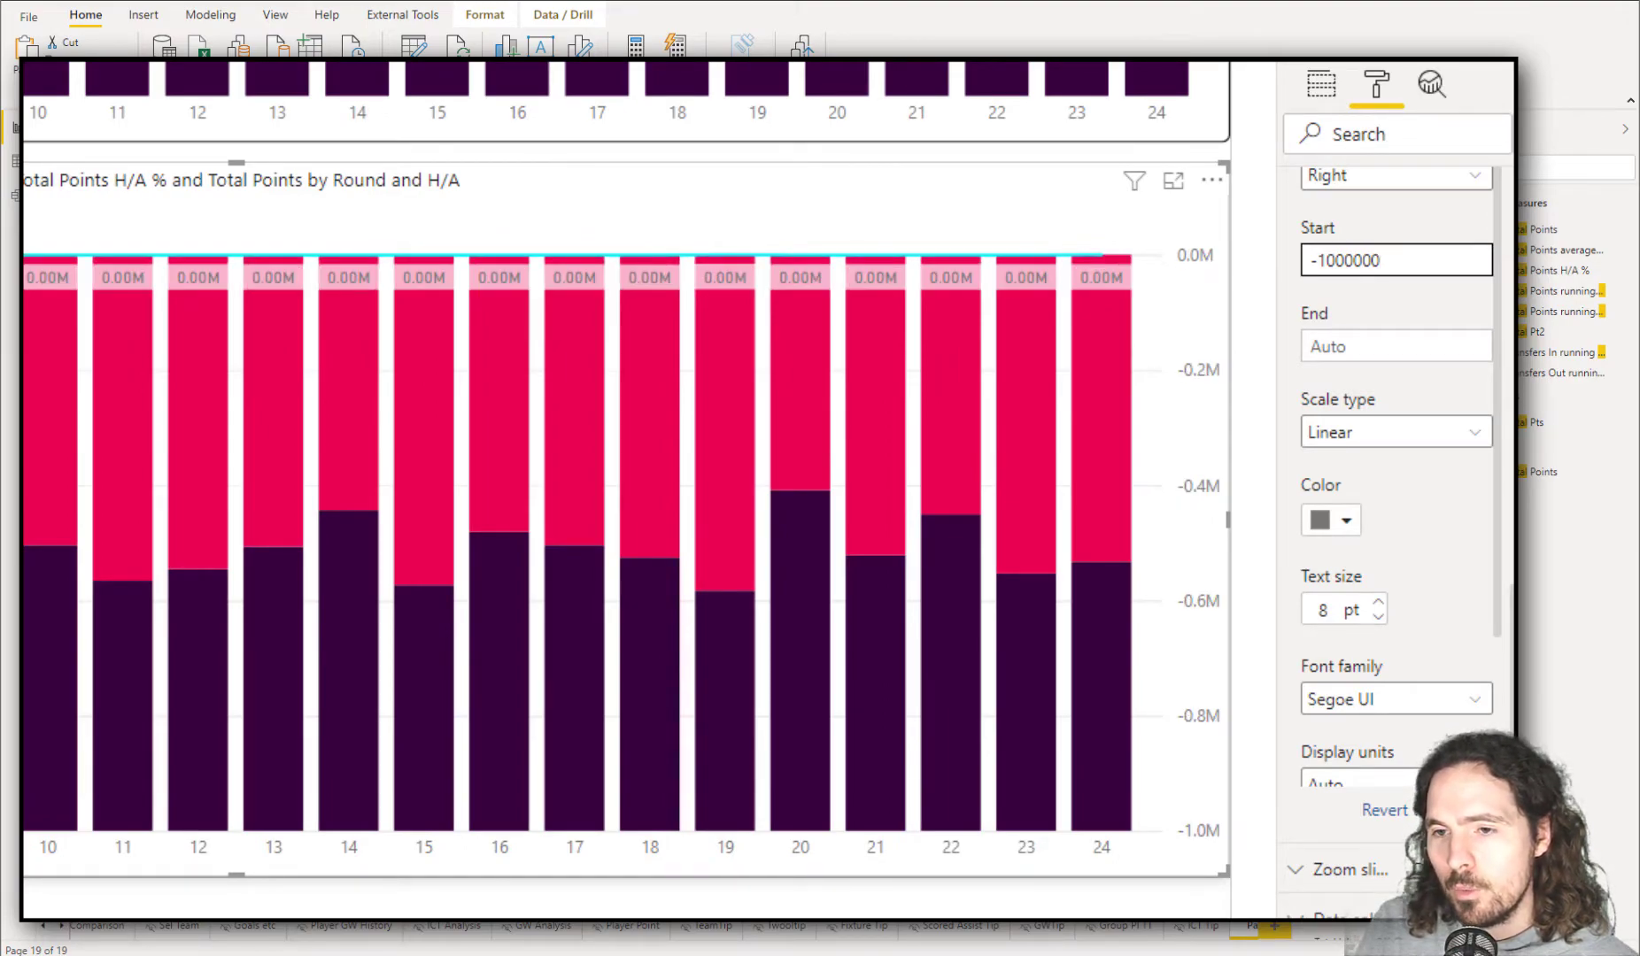
key("Return")
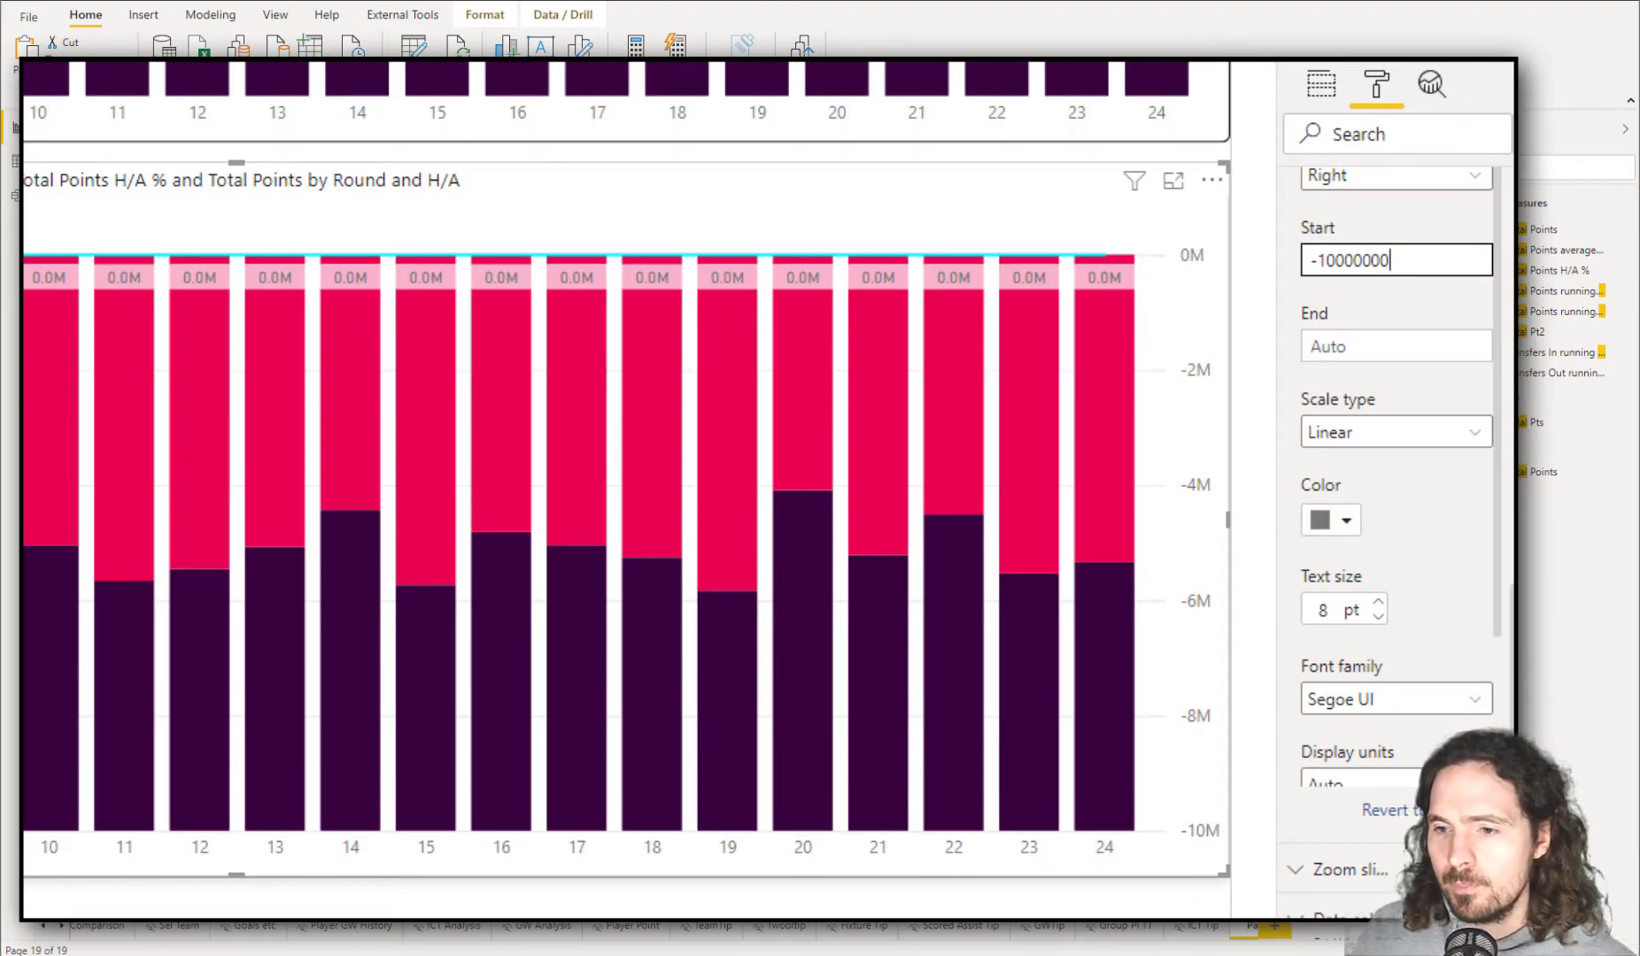
Set the display units of the secondary line axis to None.
scroll(1361, 602, "down", 3)
left_click(1454, 655)
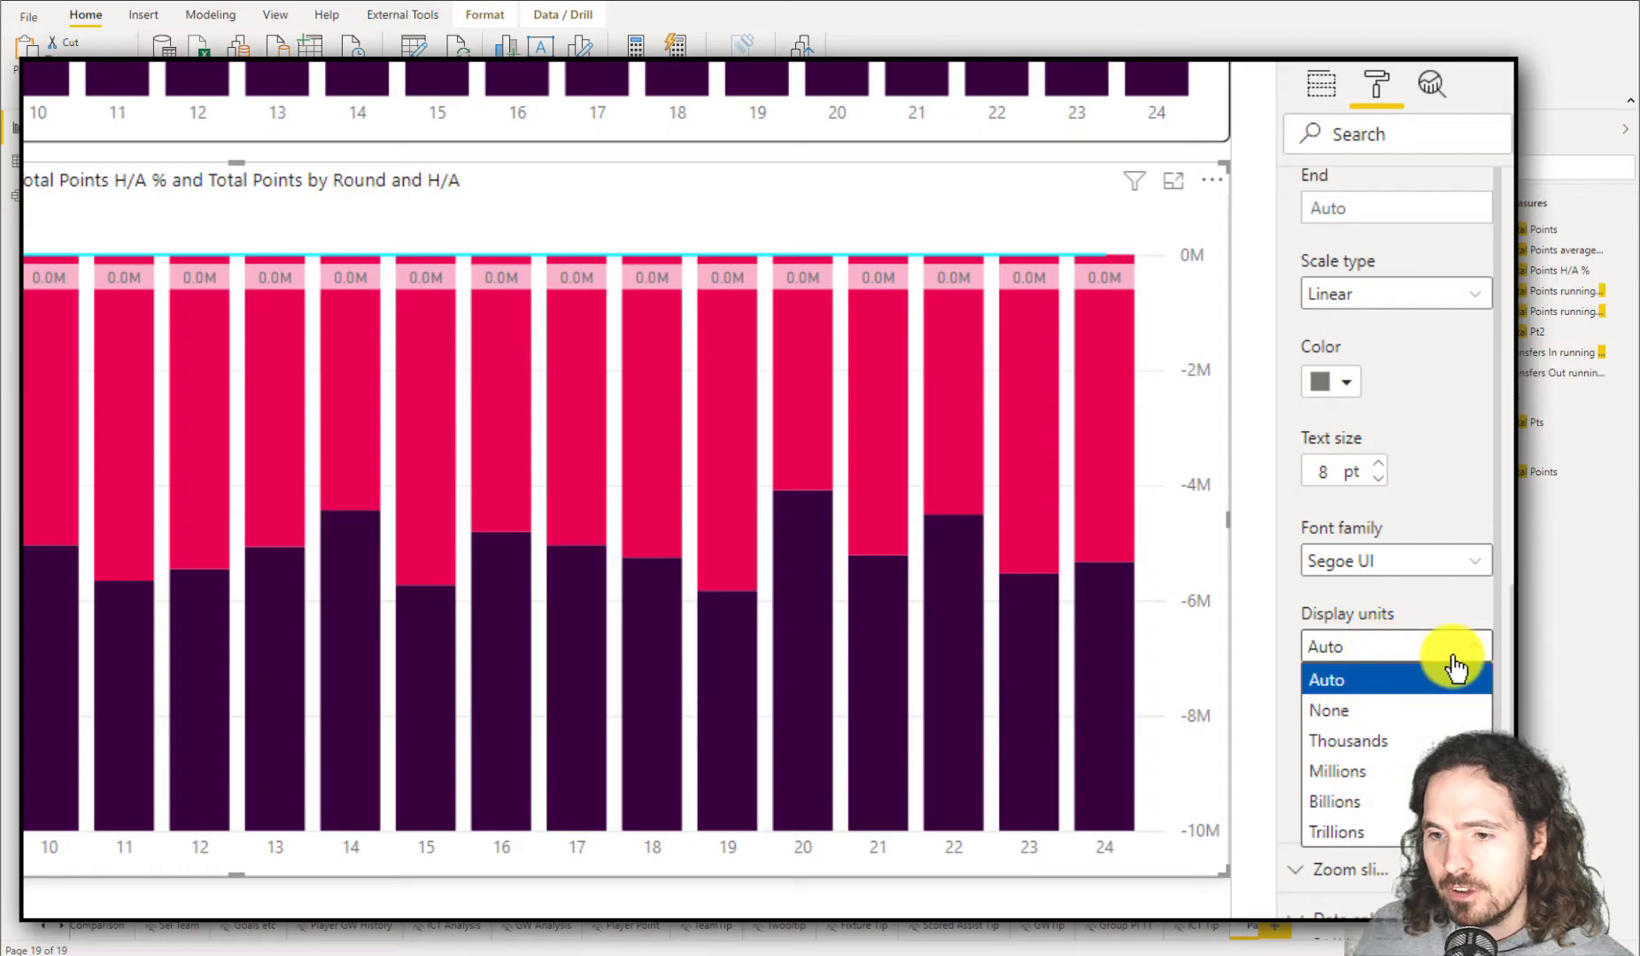
left_click(1420, 711)
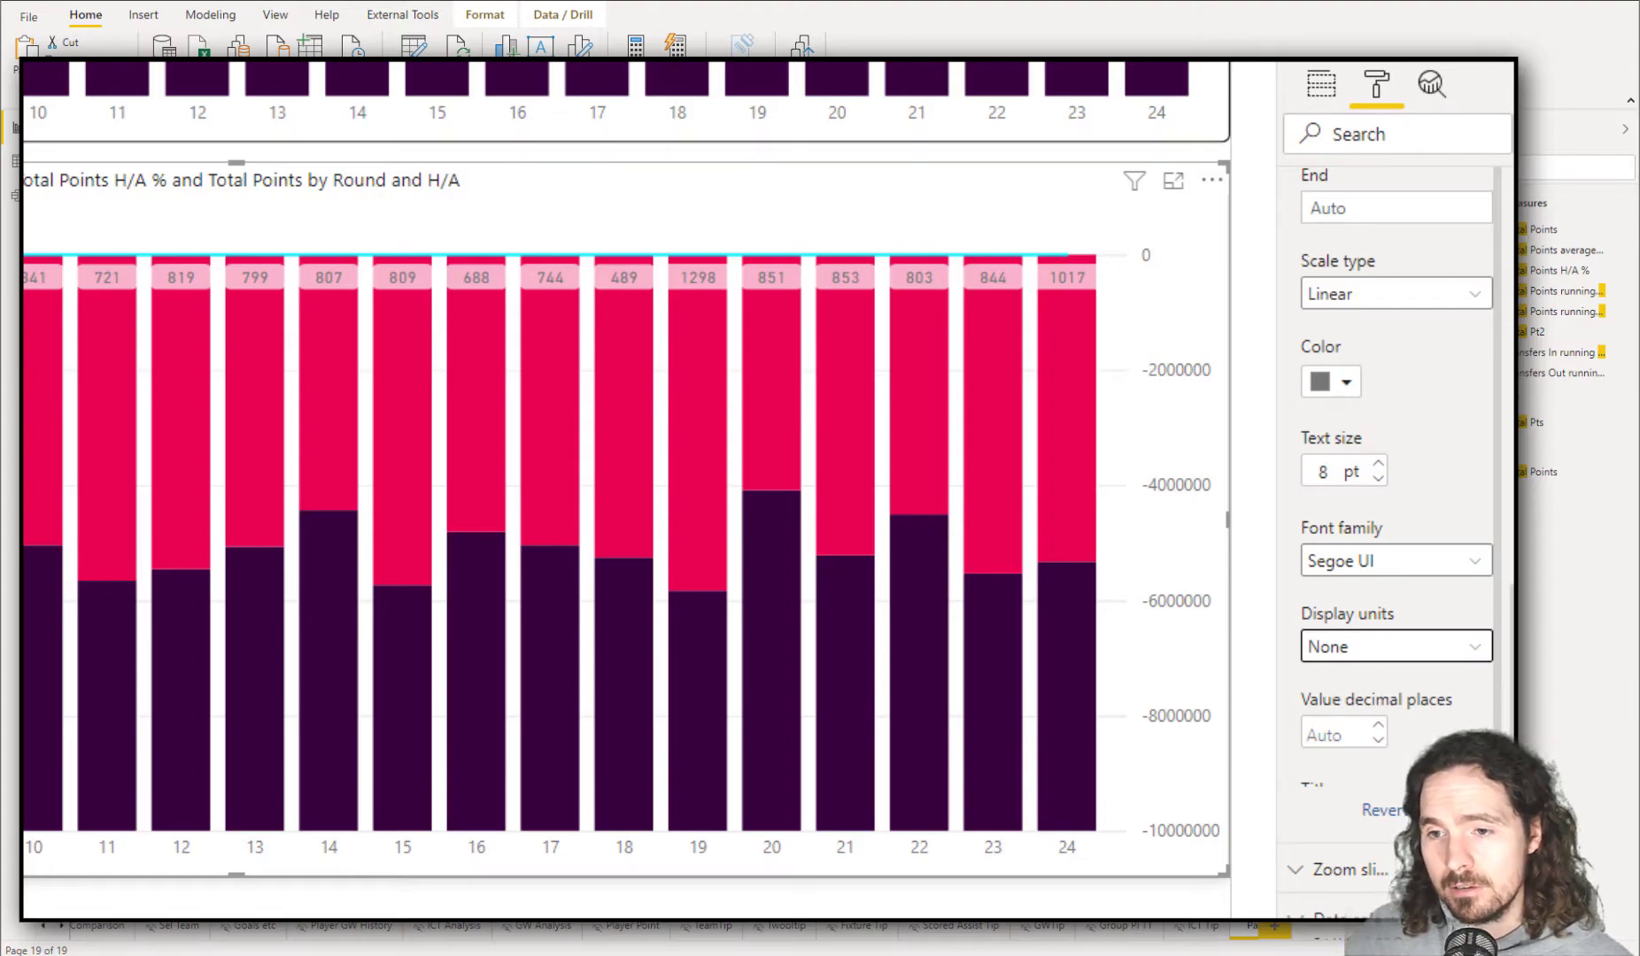
Hide the lower chart's secondary axis, comparing the chart with it shown and hidden.
scroll(1472, 585, "up", 5)
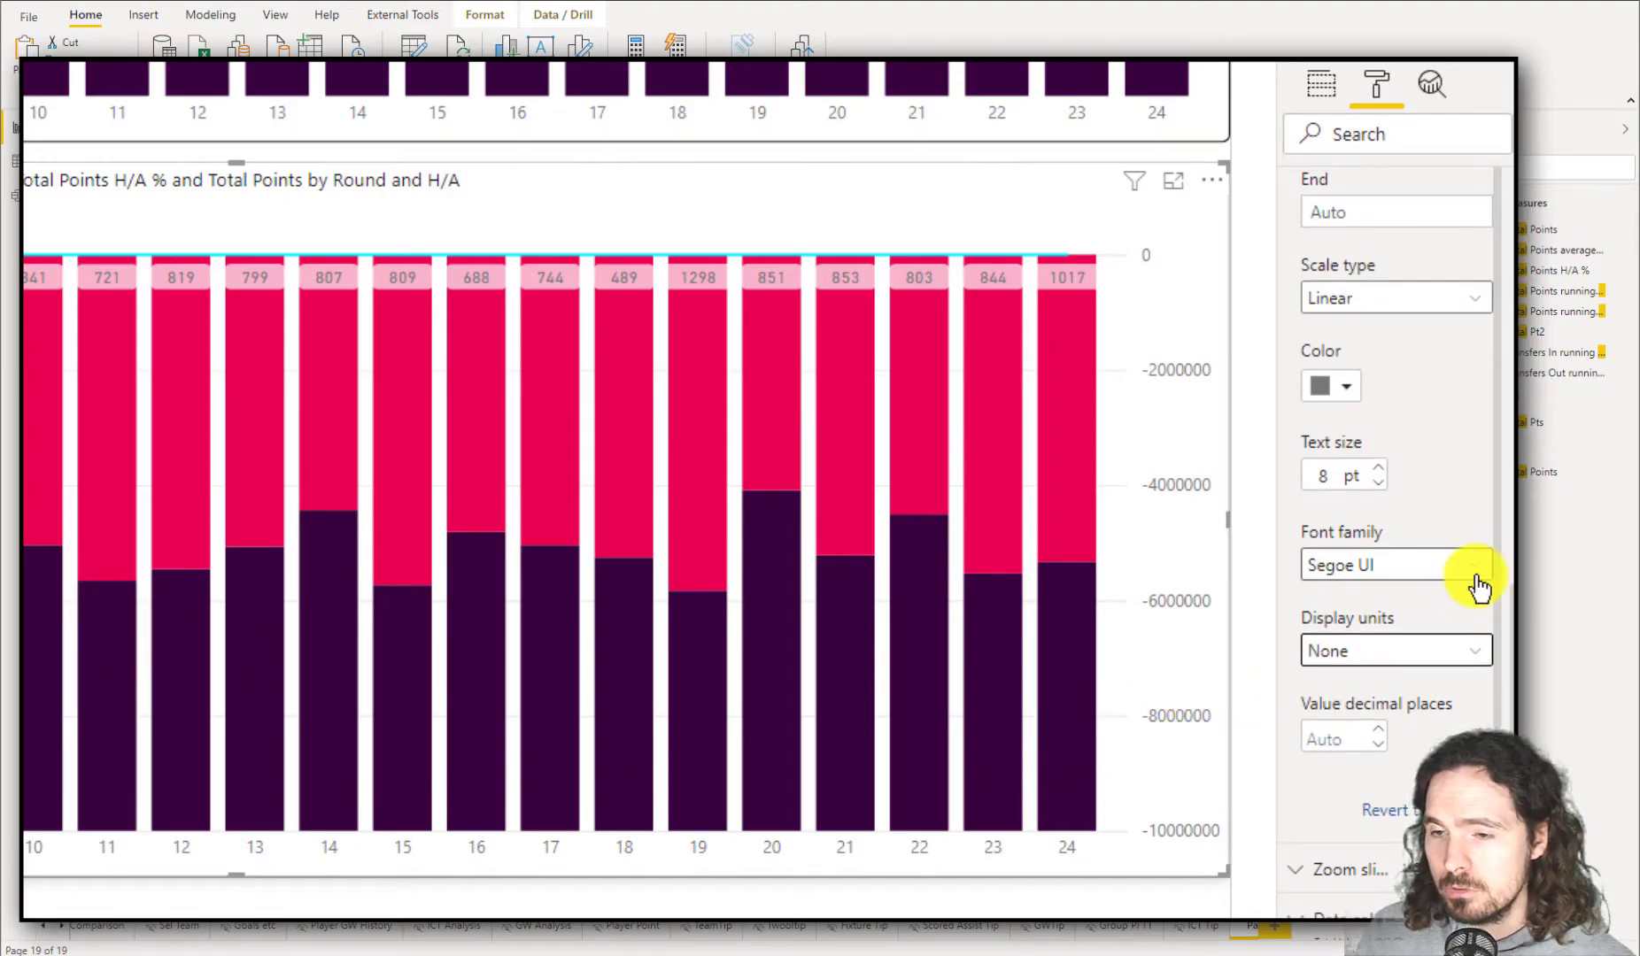
left_click(1364, 338)
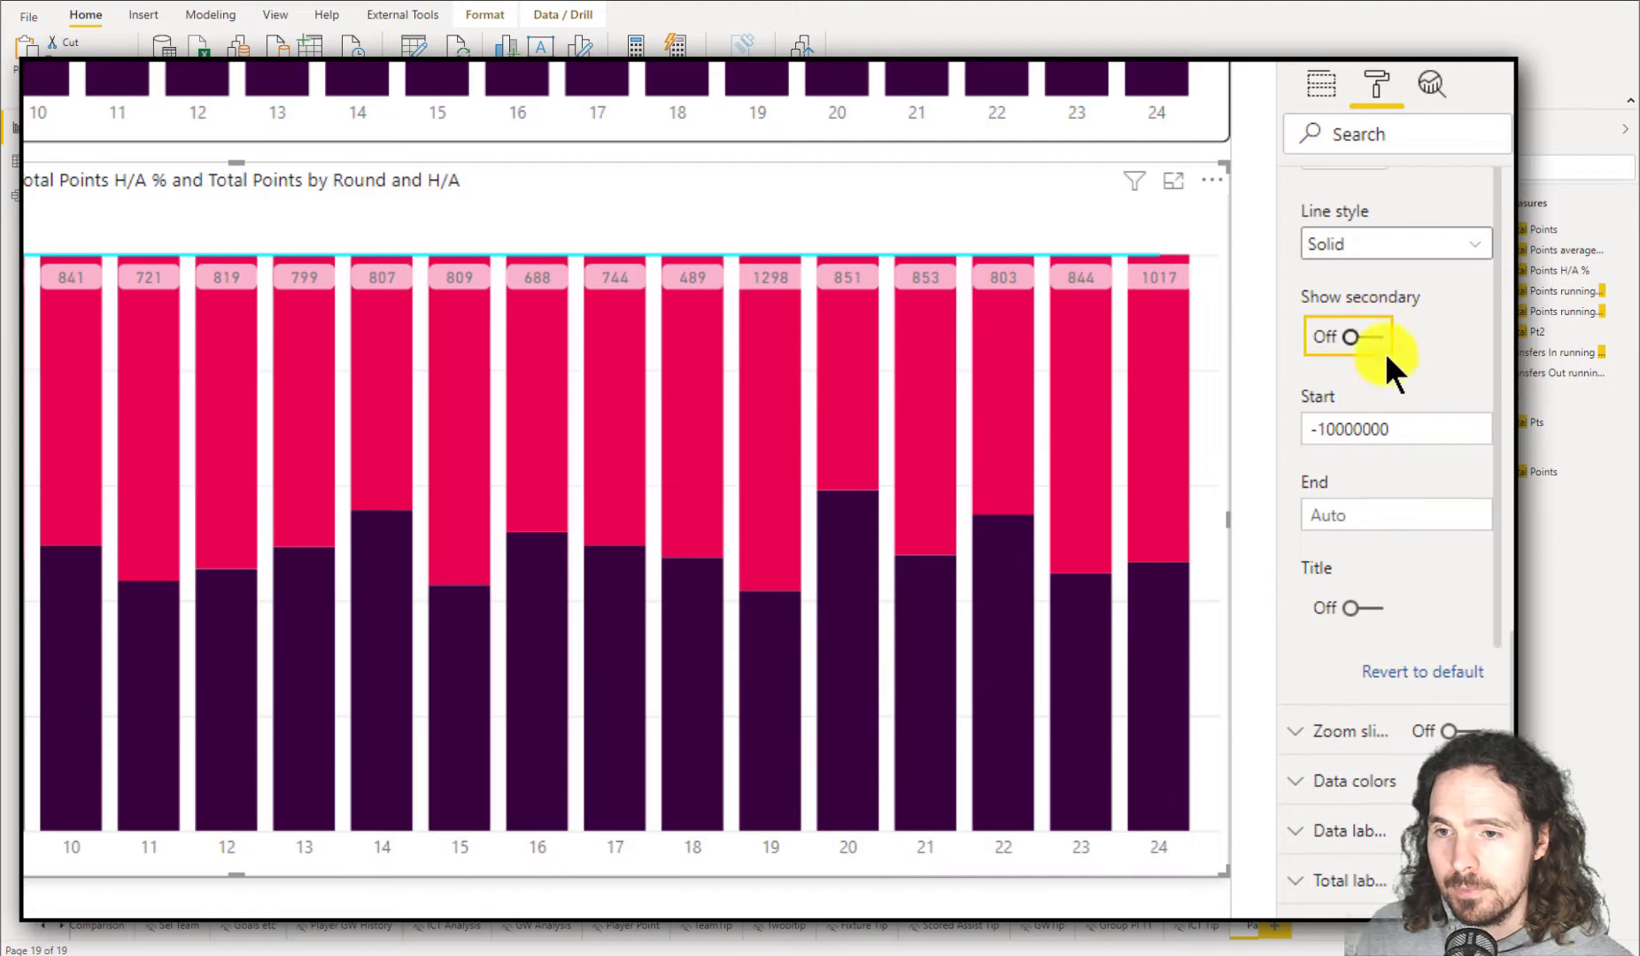
left_click(1373, 338)
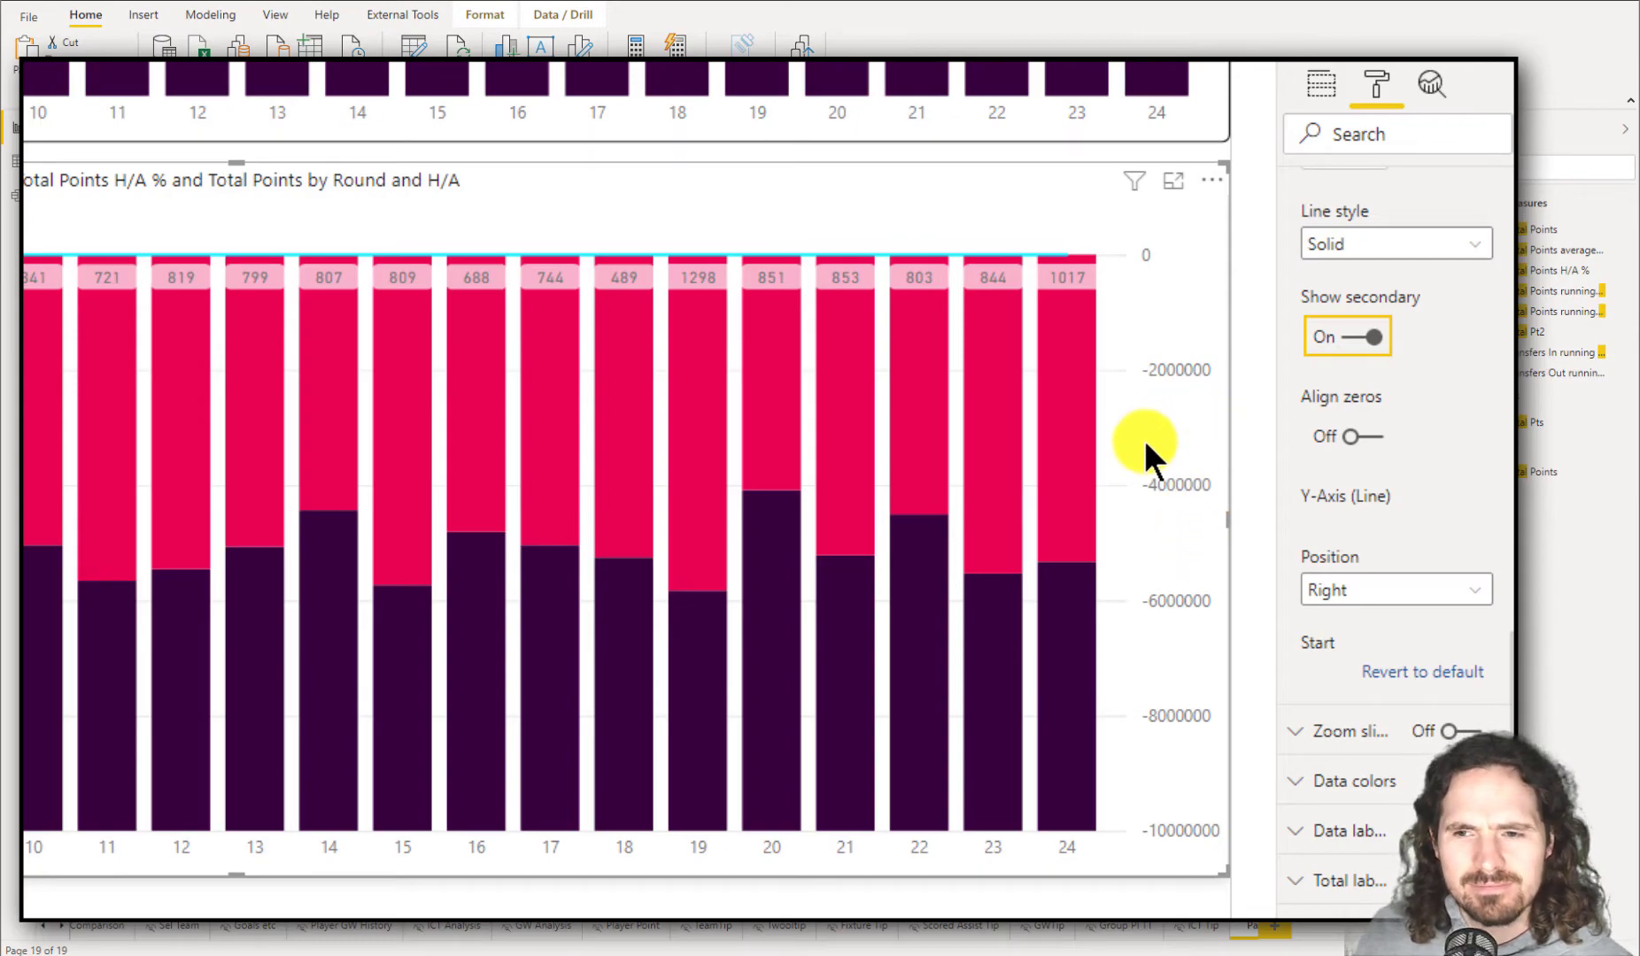
left_click(1362, 338)
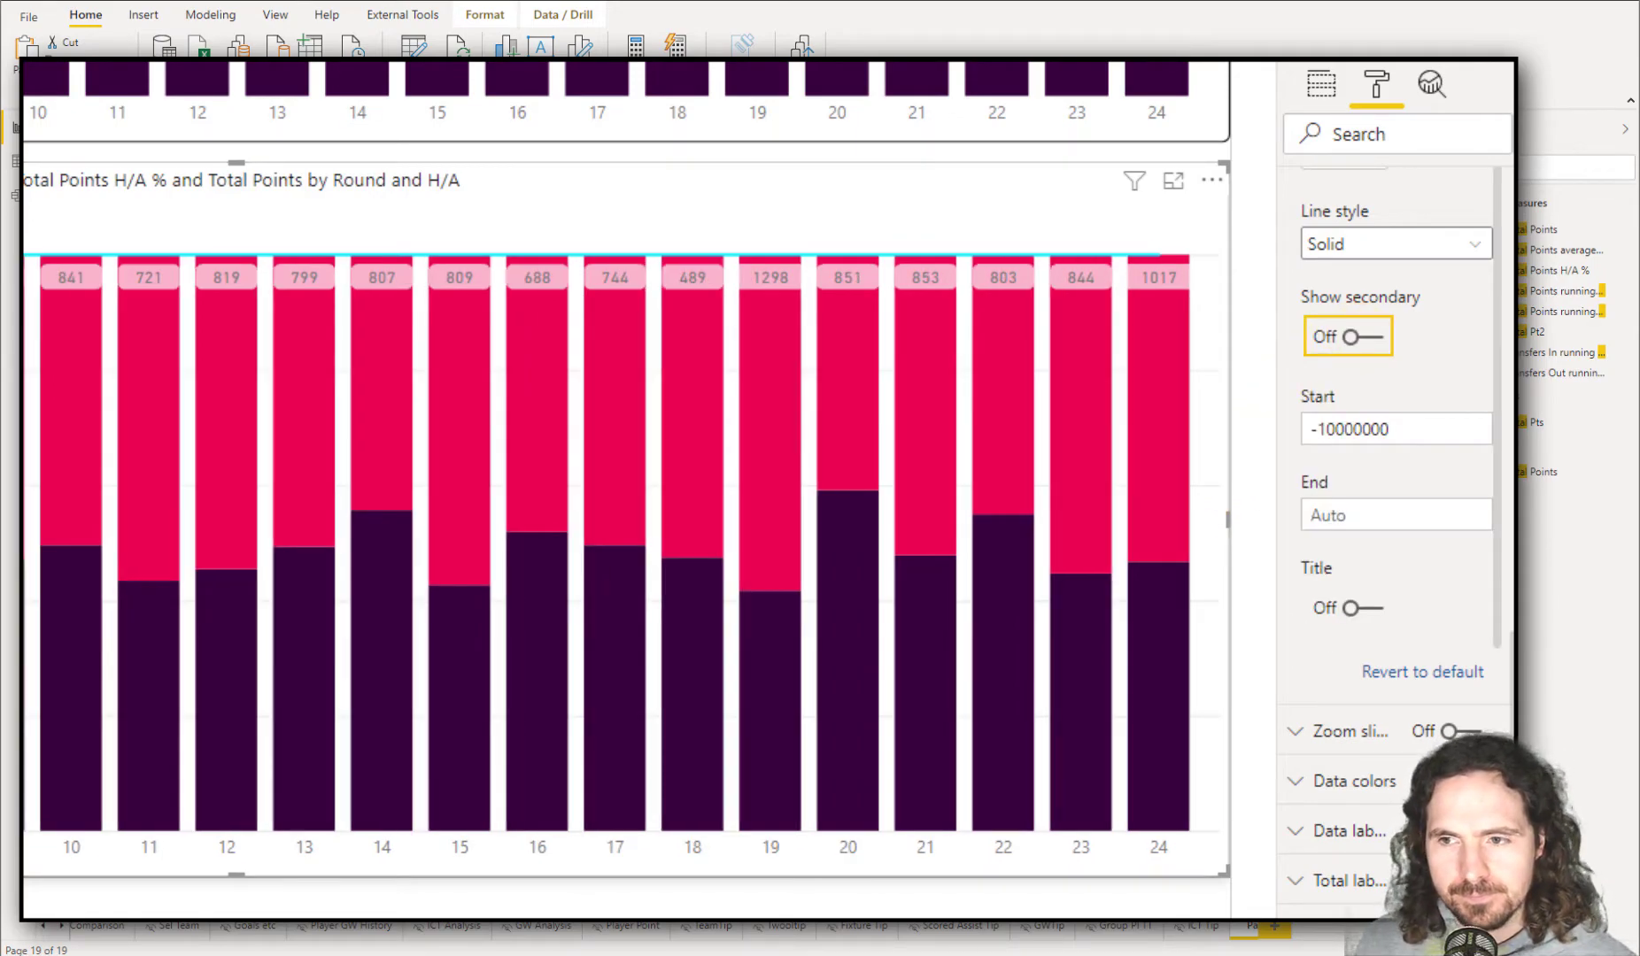
Turn off the lower chart's Y axis entirely.
scroll(1377, 557, "up", 5)
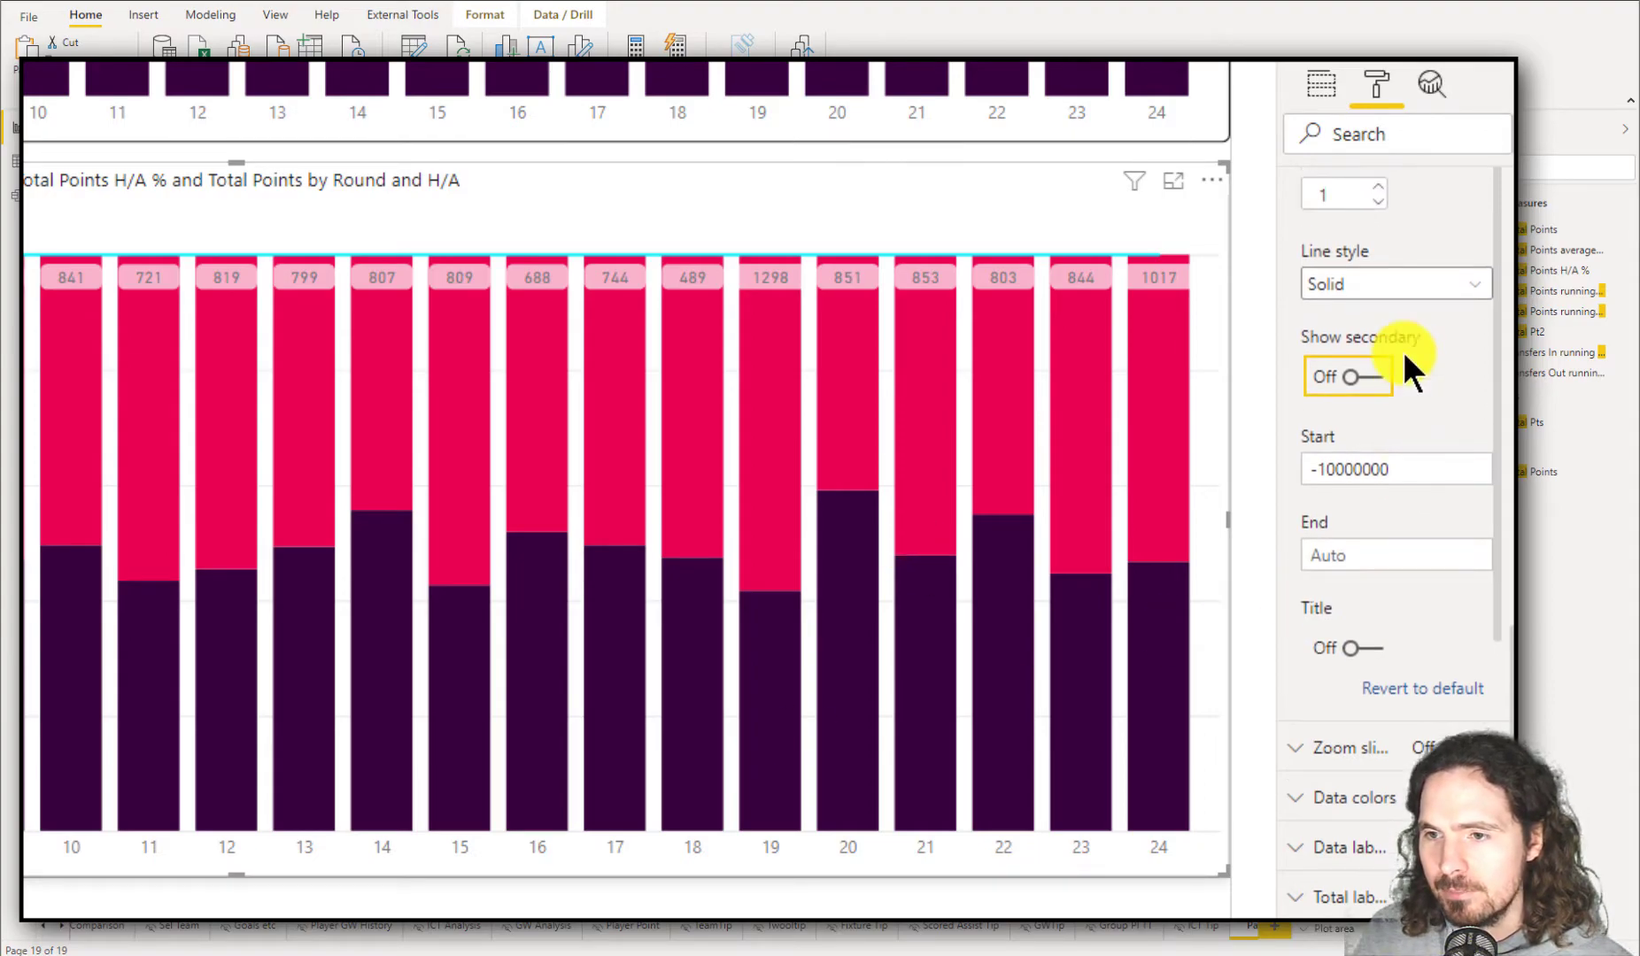
scroll(1415, 390, "up", 10)
left_click(1453, 343)
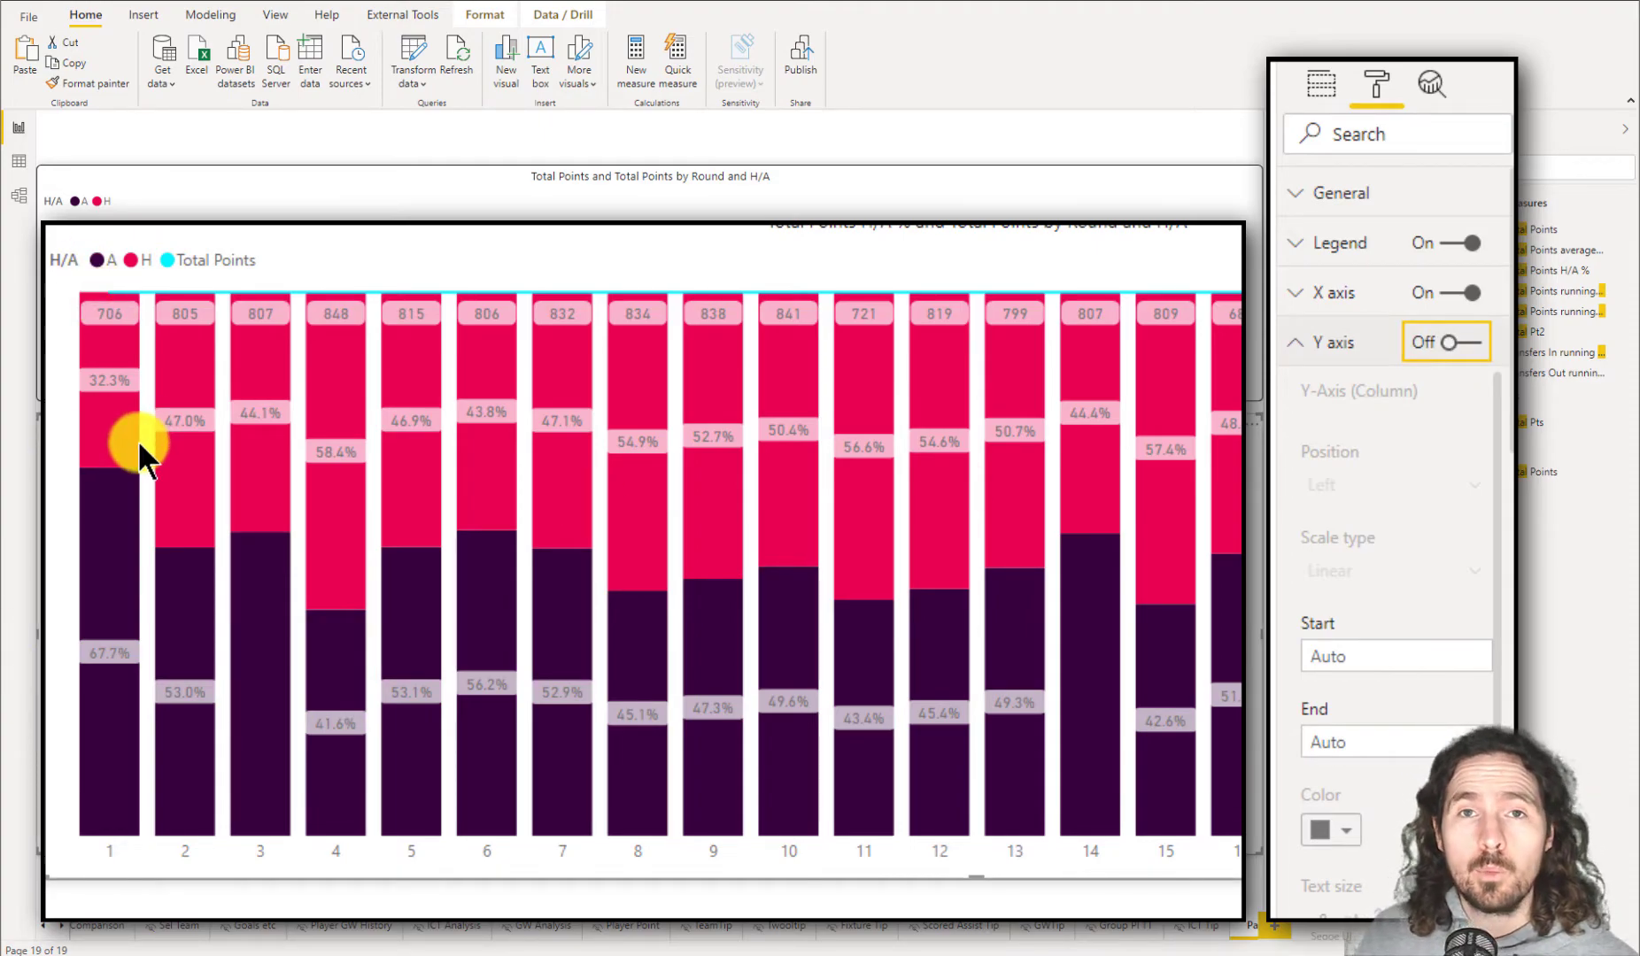
Set the stroke width of the Total Points line to 0, trying a width of 4 for comparison.
mouse_move(139, 442)
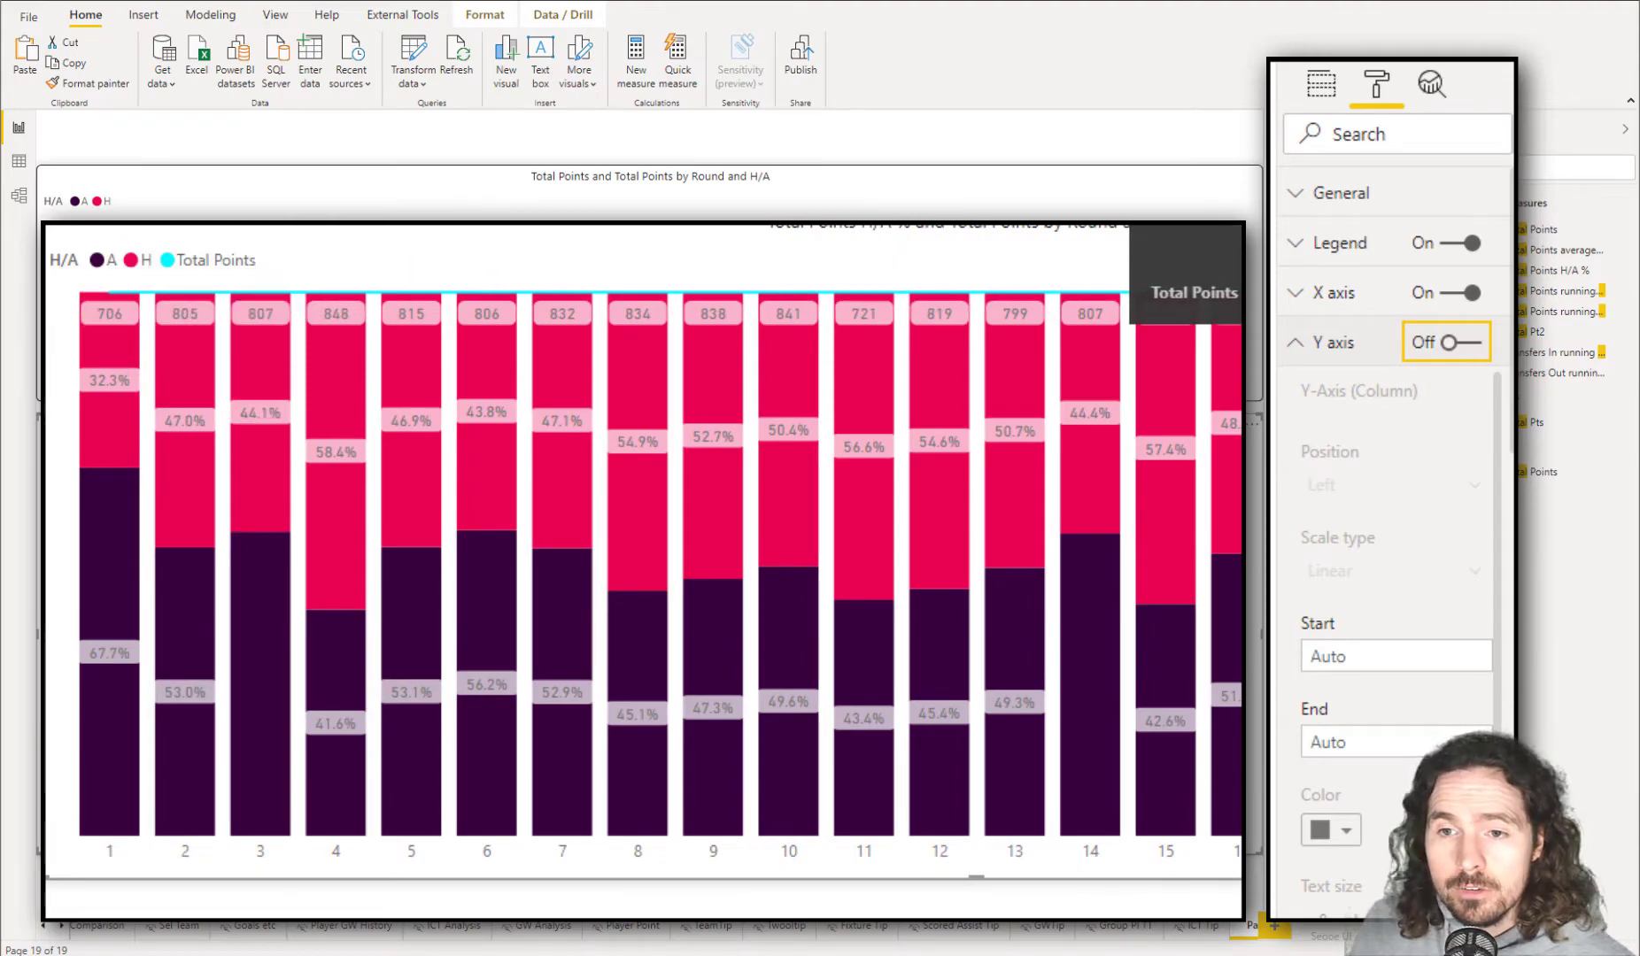
left_click(1374, 349)
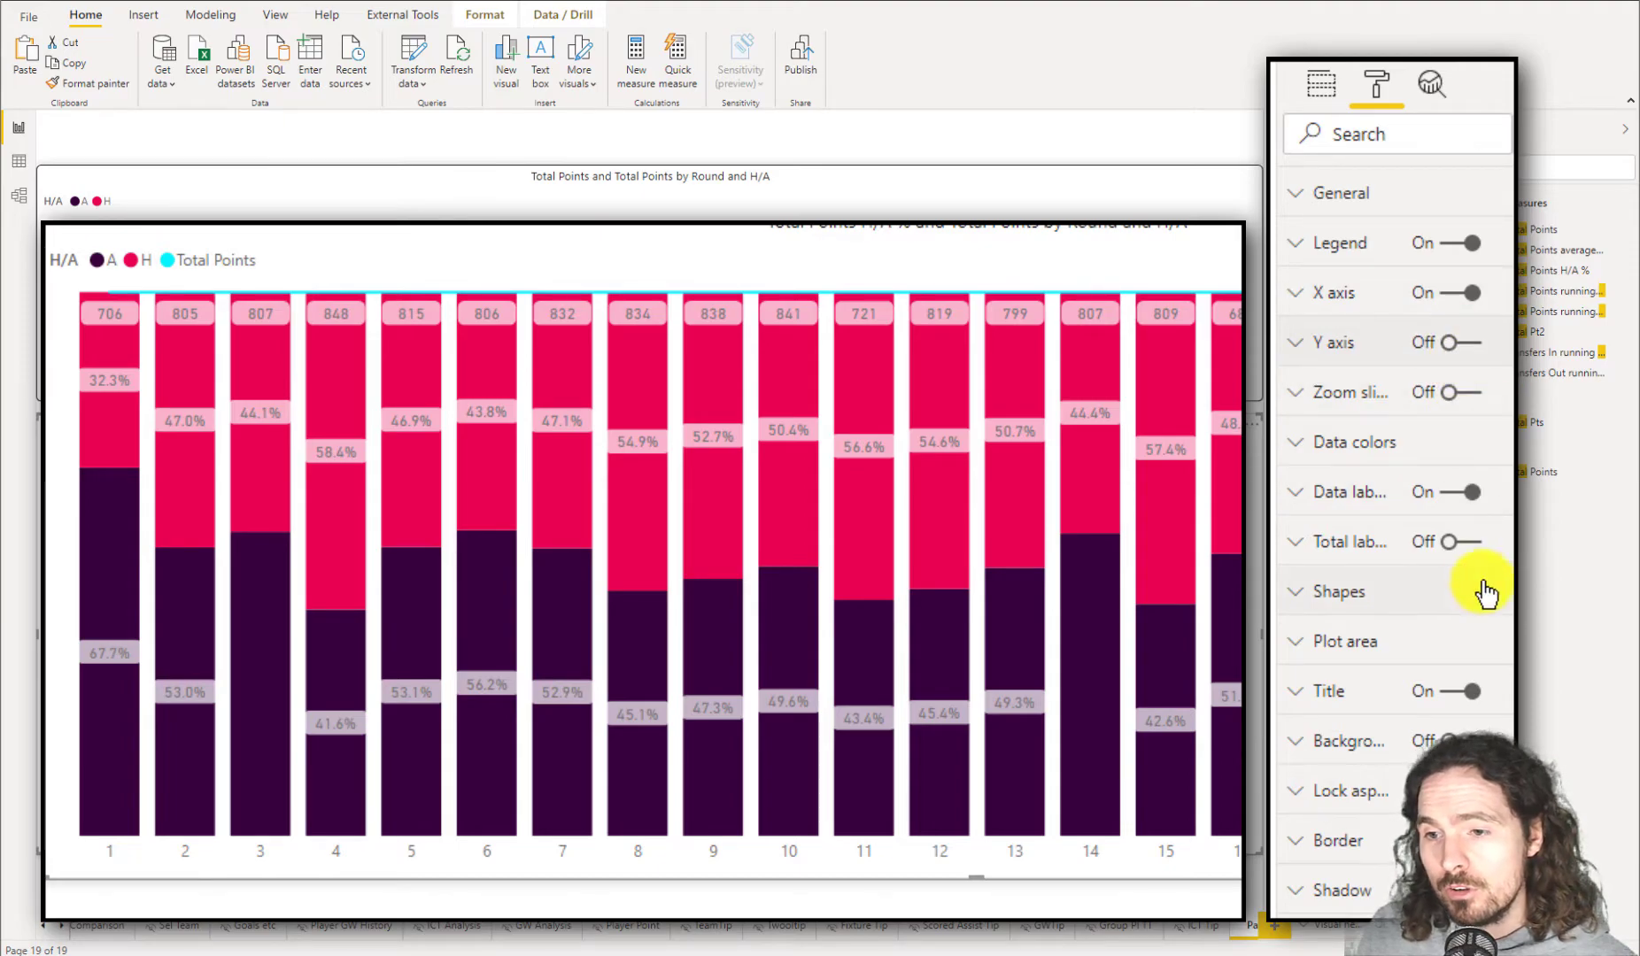
left_click(1386, 593)
scroll(1451, 446, "down", 3)
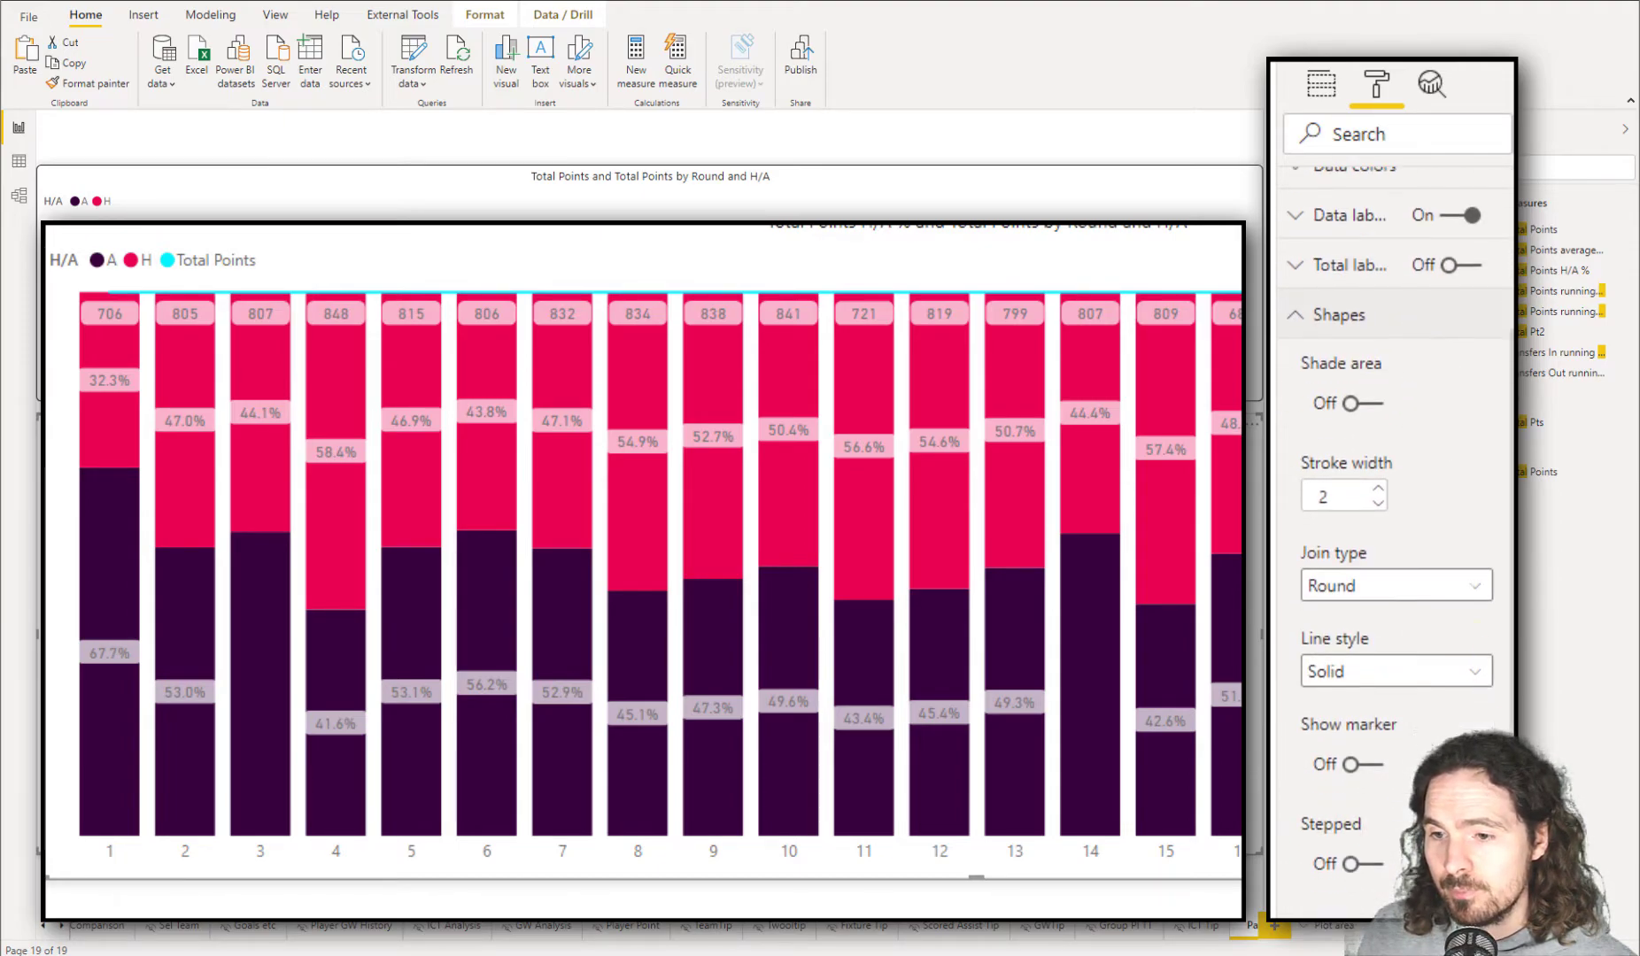
left_click(1380, 505)
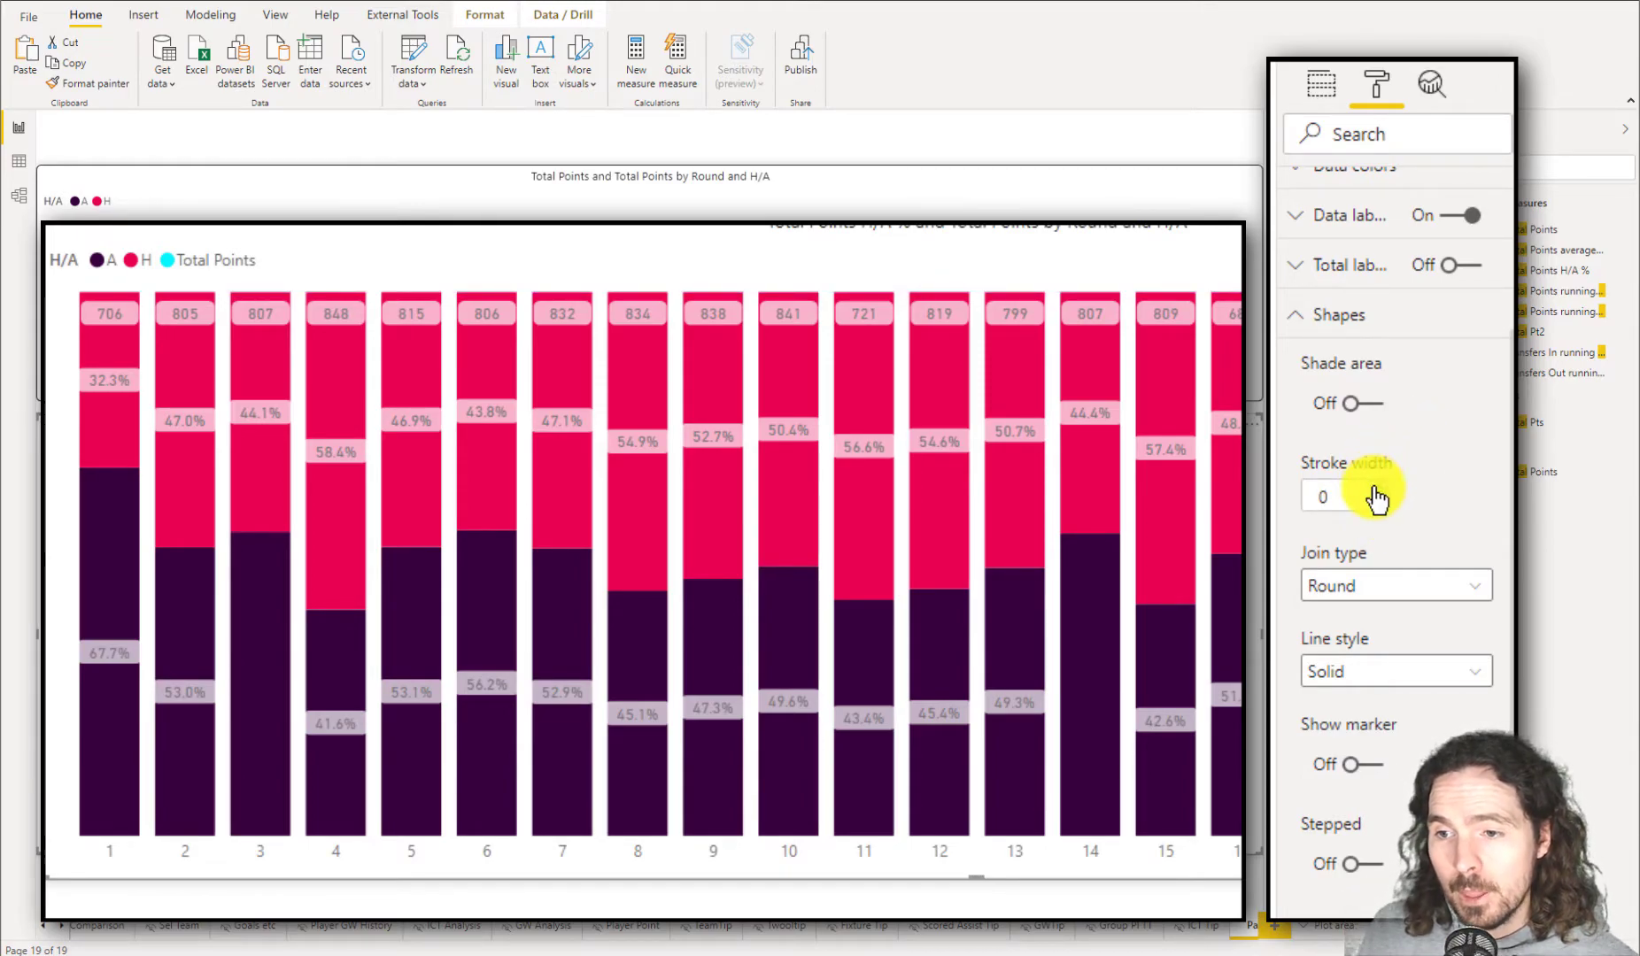
type("4")
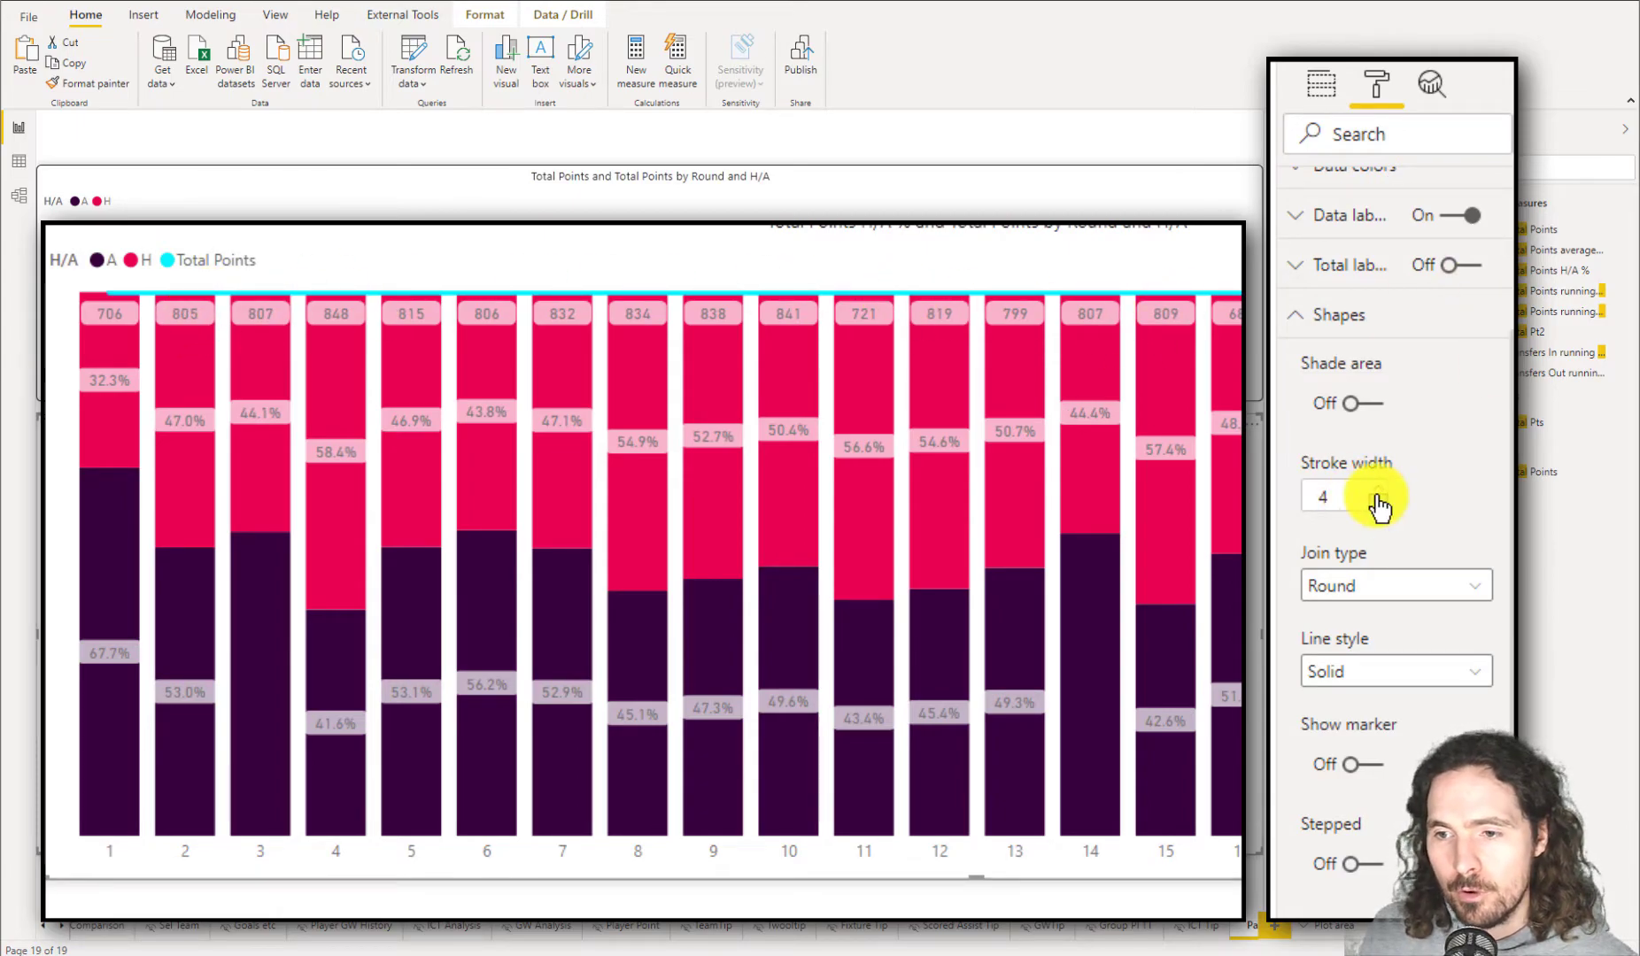
key("BackSpace")
type("0")
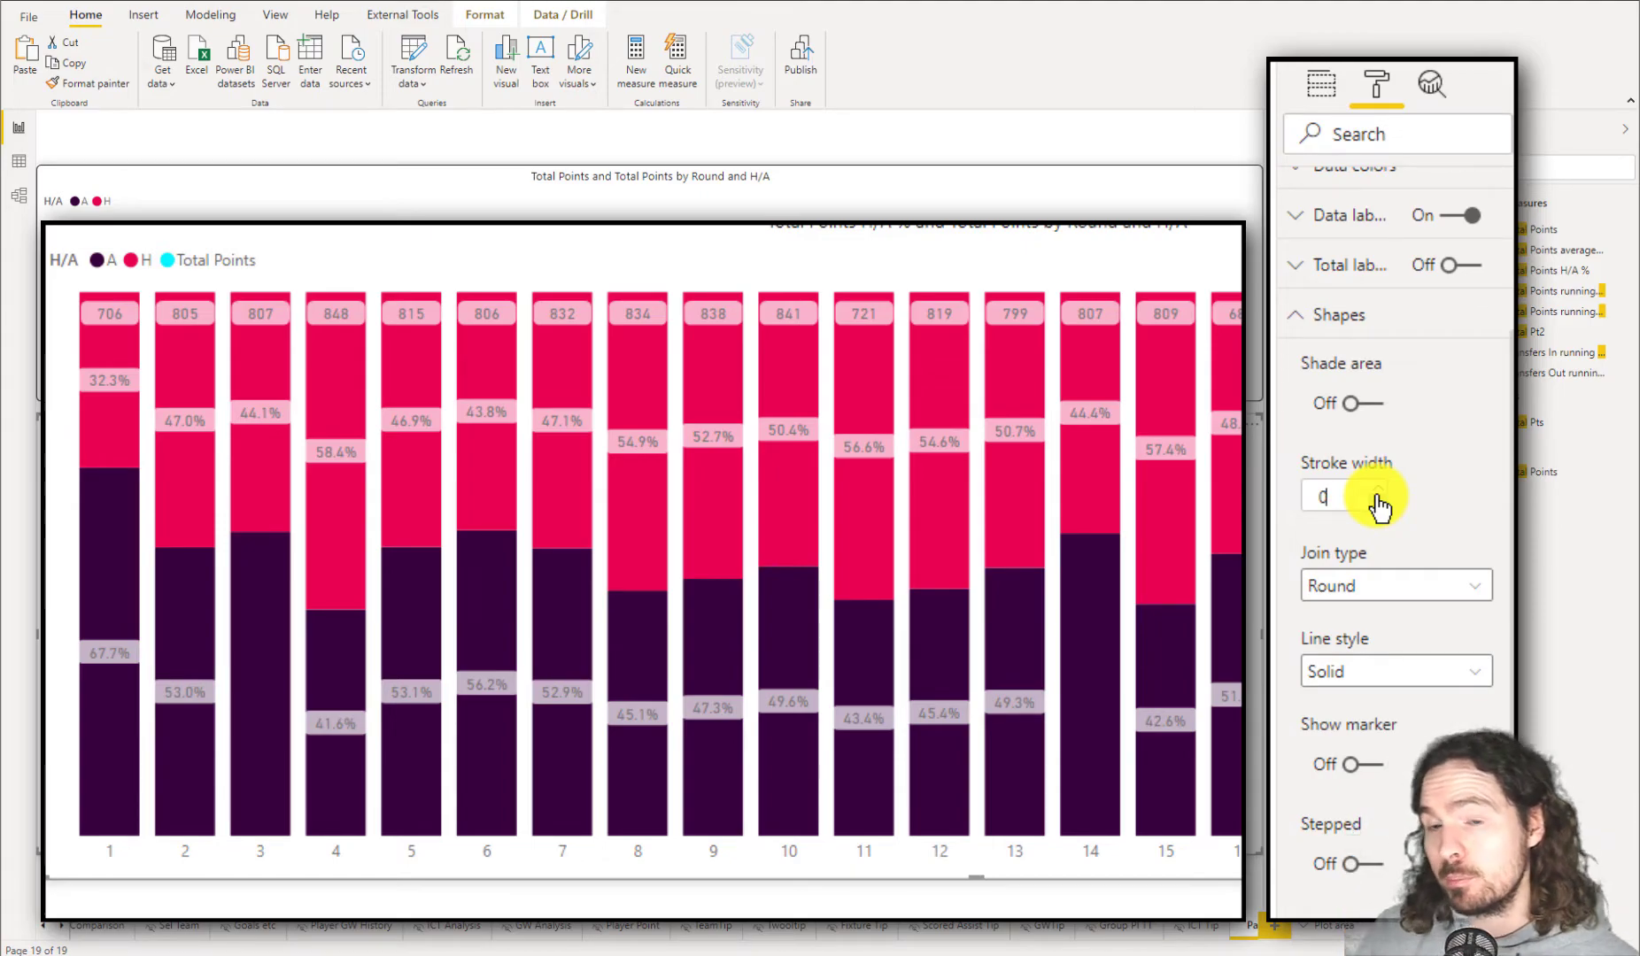
Enable per-series customization of the lower chart's data labels.
left_click(1321, 327)
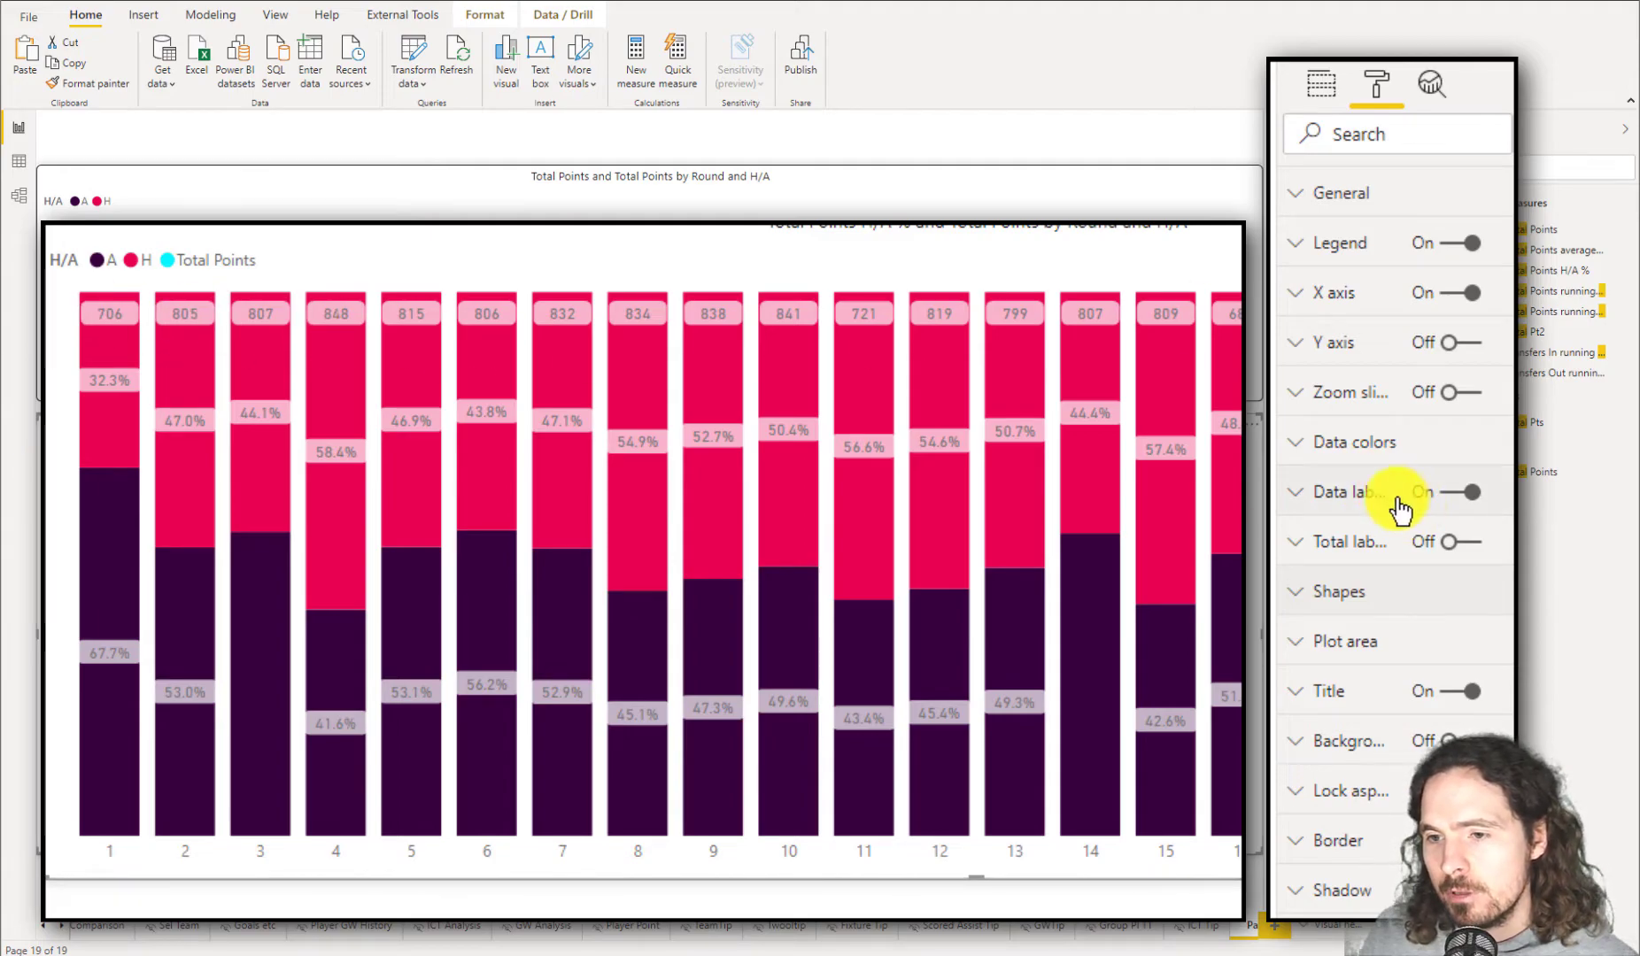
left_click(1364, 497)
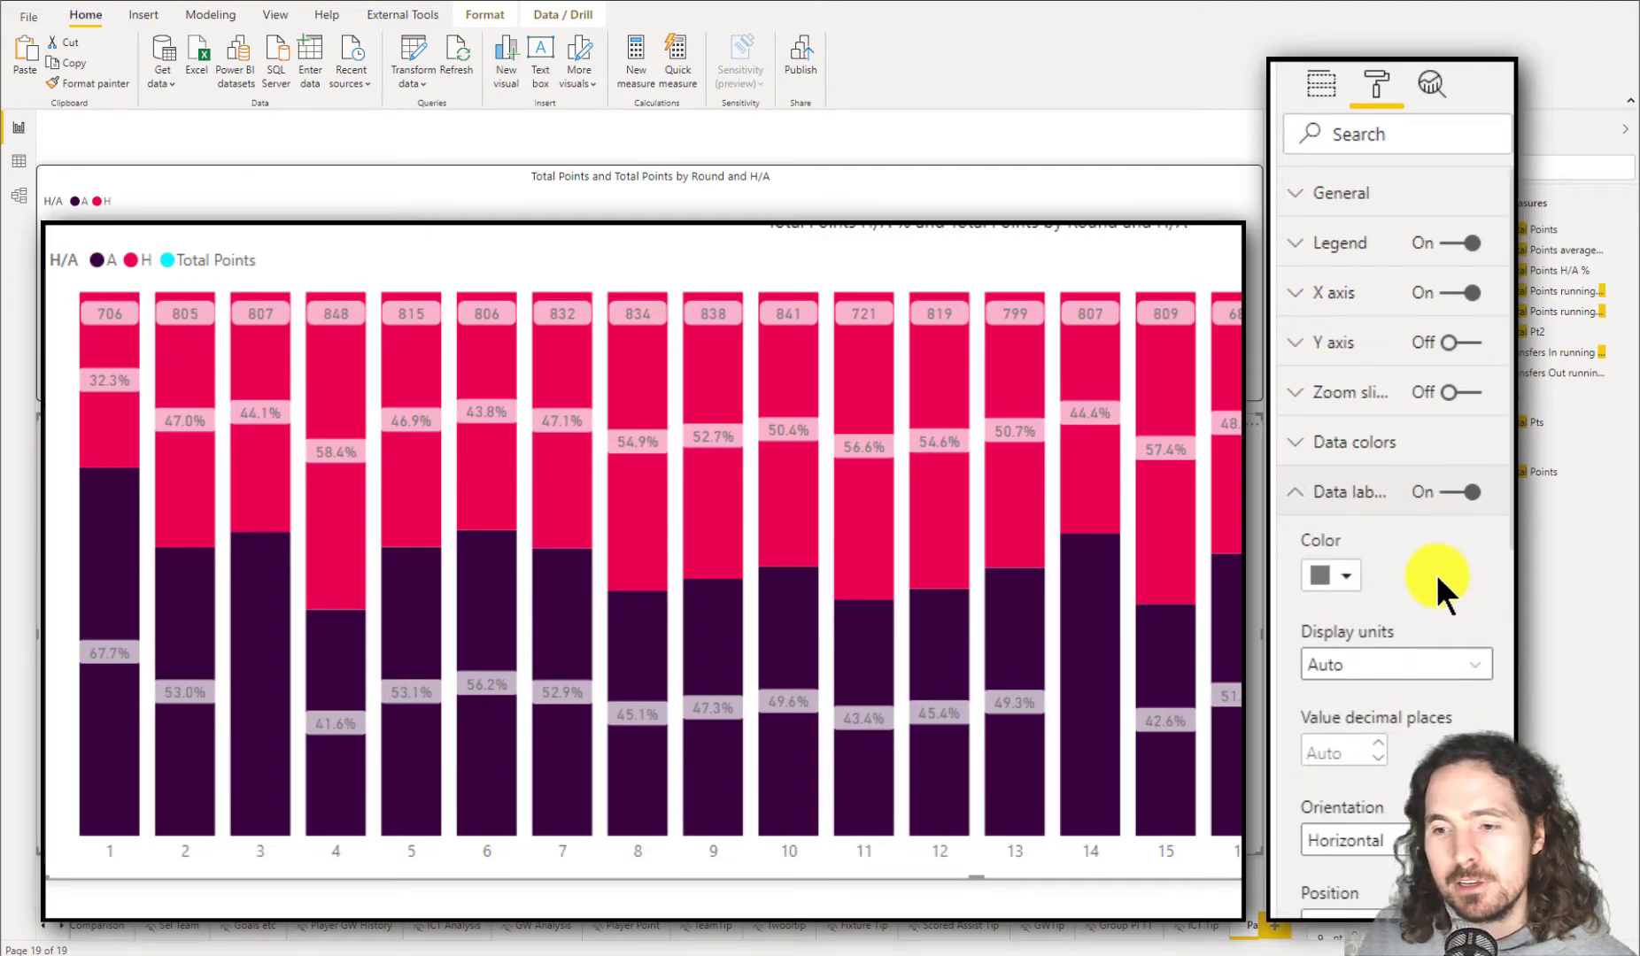
scroll(1435, 571, "down", 10)
scroll(1430, 566, "up", 2)
left_click(1353, 658)
scroll(1477, 661, "down", 2)
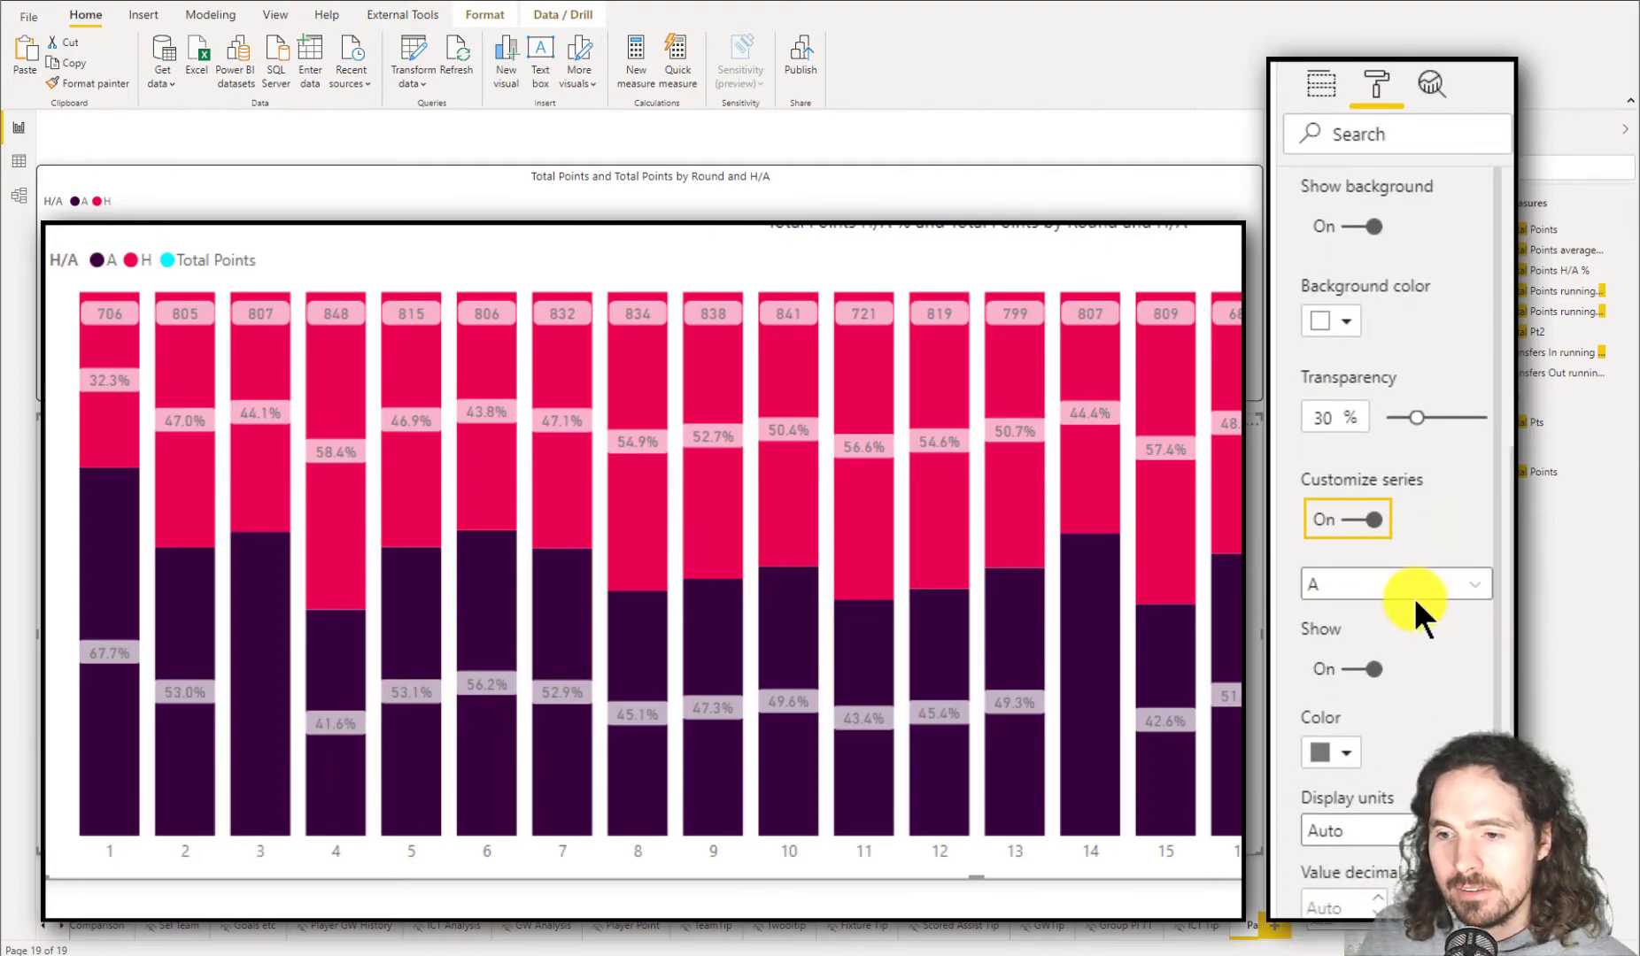
Remove the background from the Total Points series labels and set their color to white.
left_click(1409, 585)
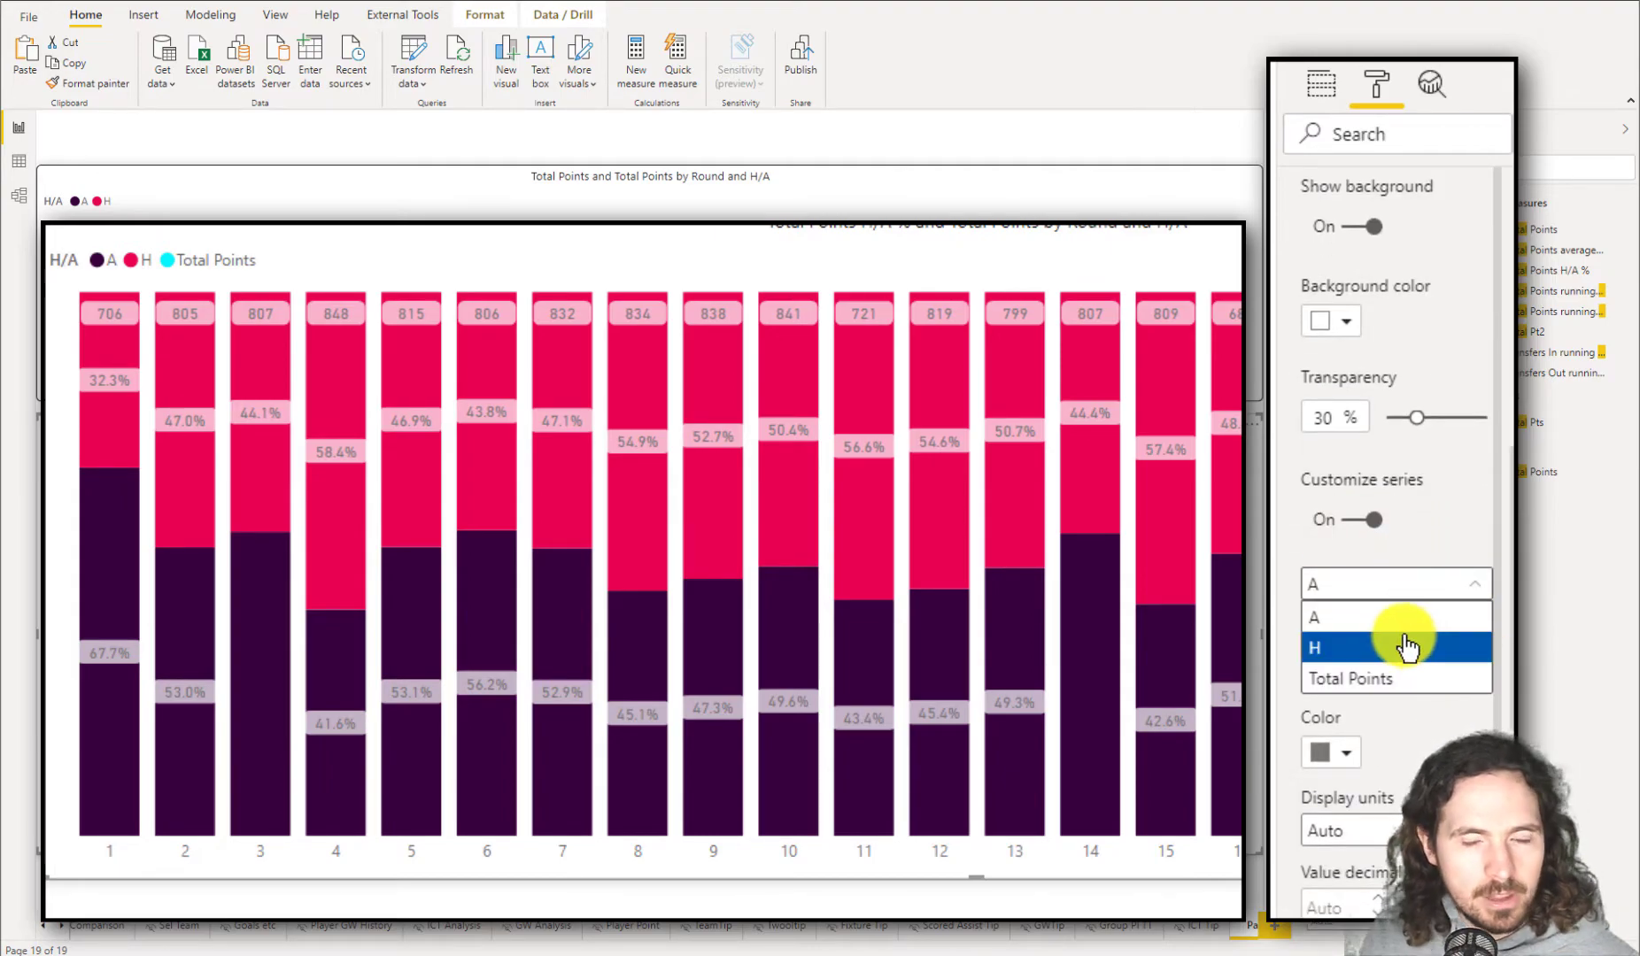
left_click(1377, 680)
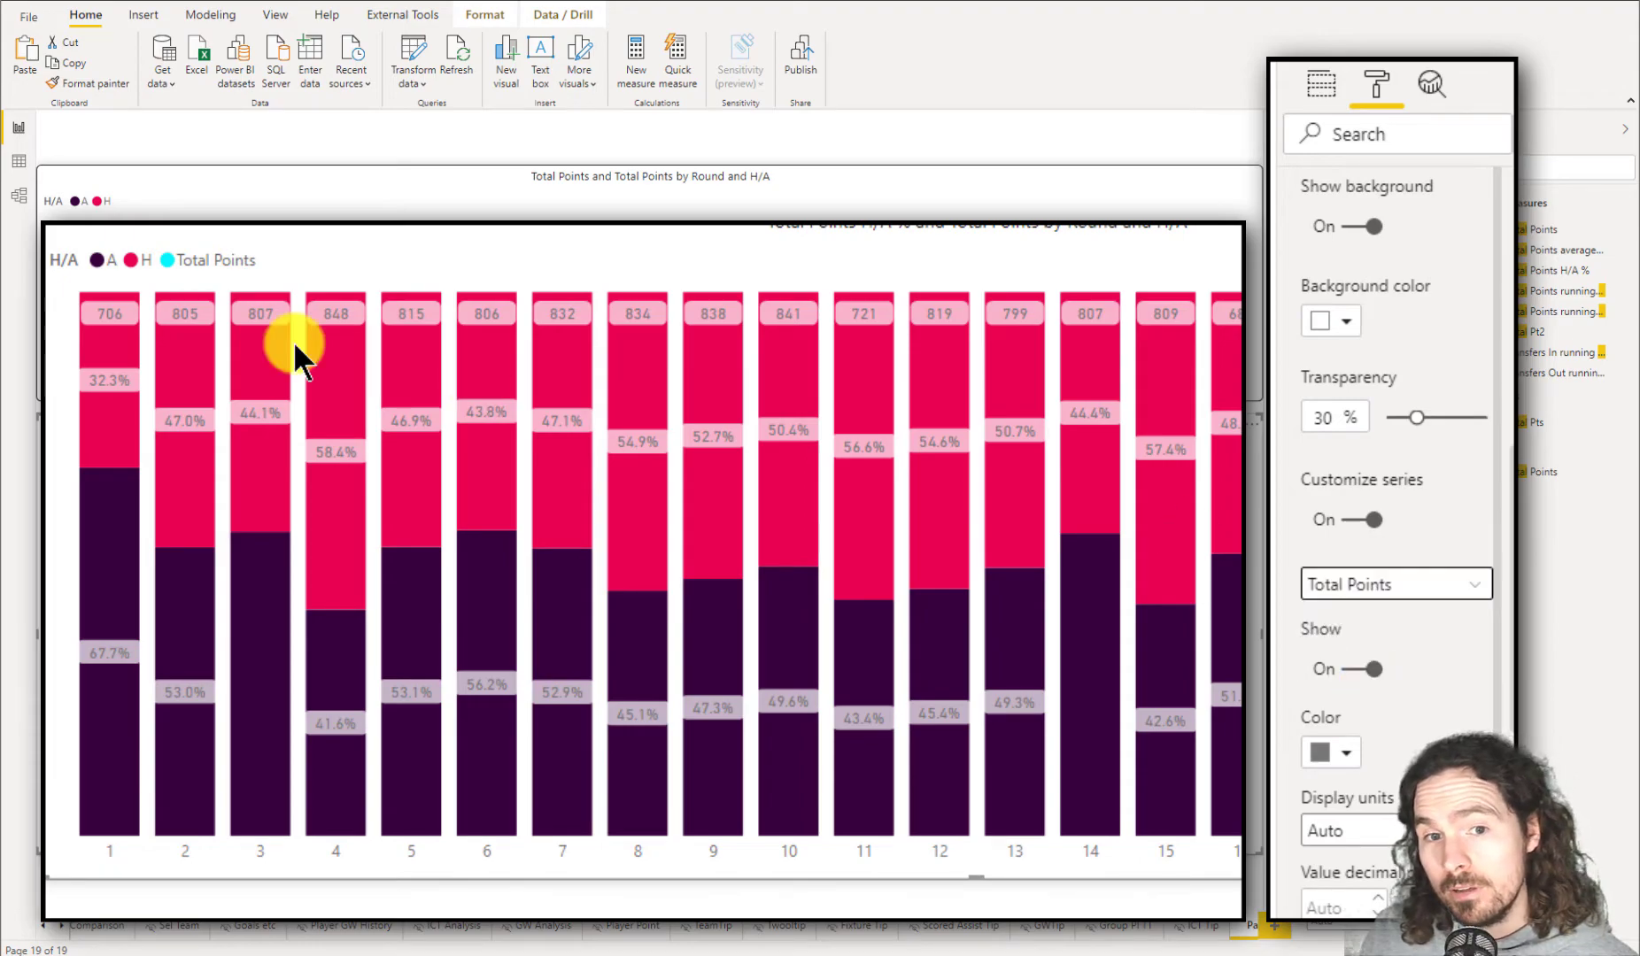
mouse_move(1009, 323)
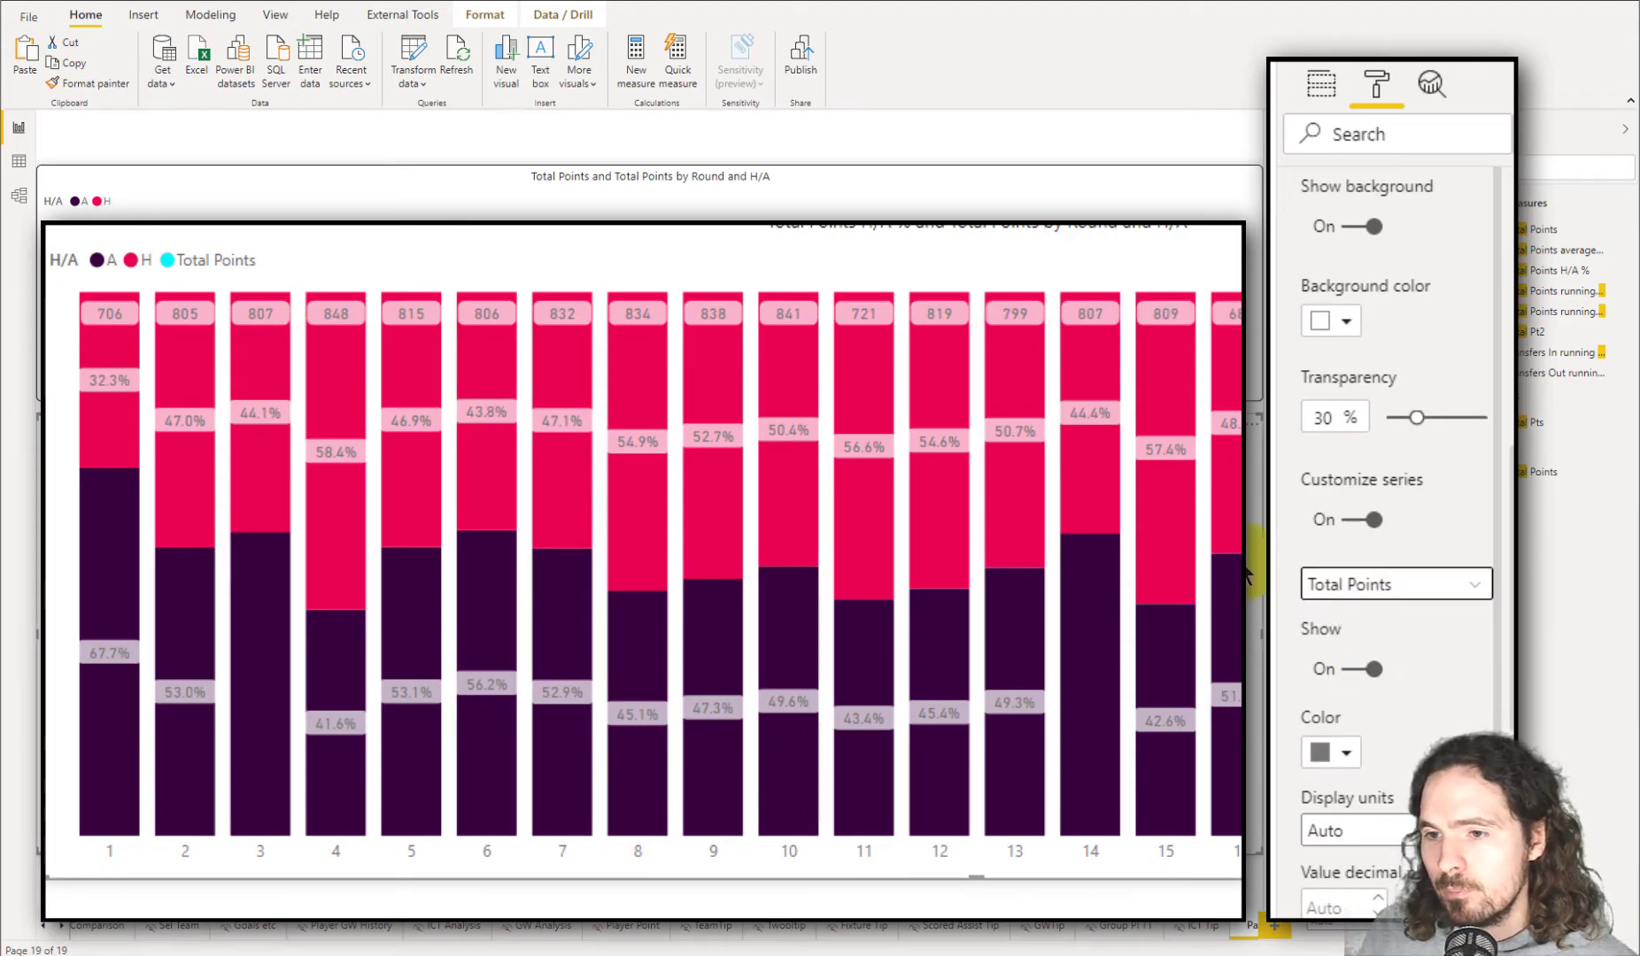
scroll(1458, 400, "down", 1)
scroll(1336, 409, "down", 6)
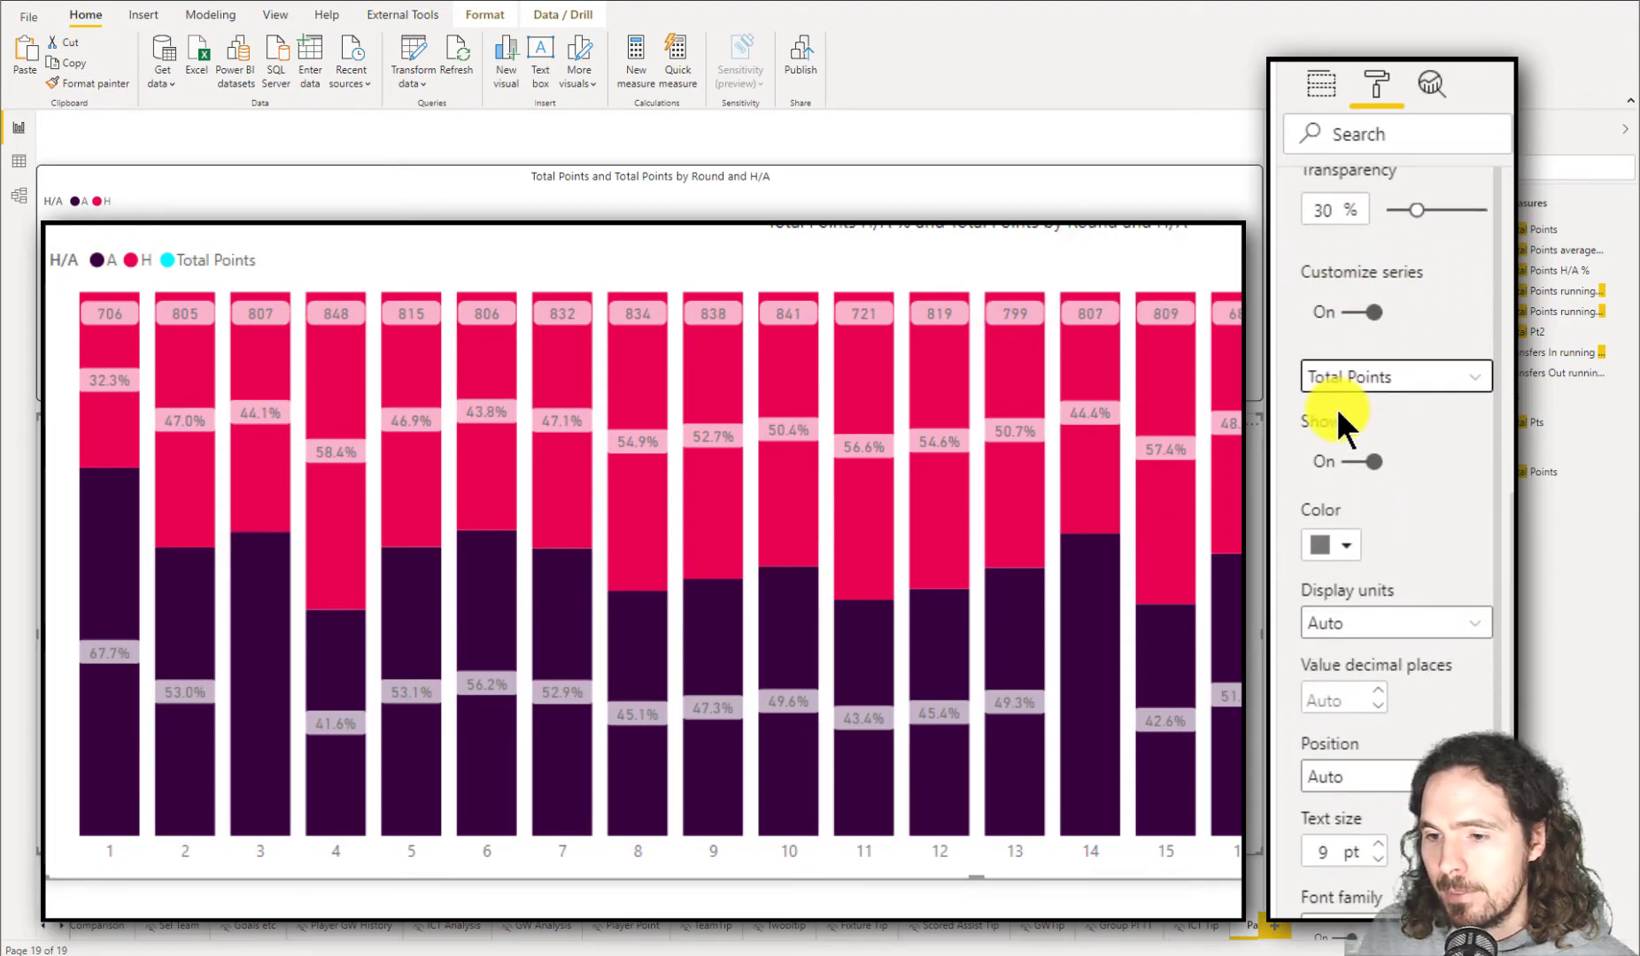
left_click(1366, 735)
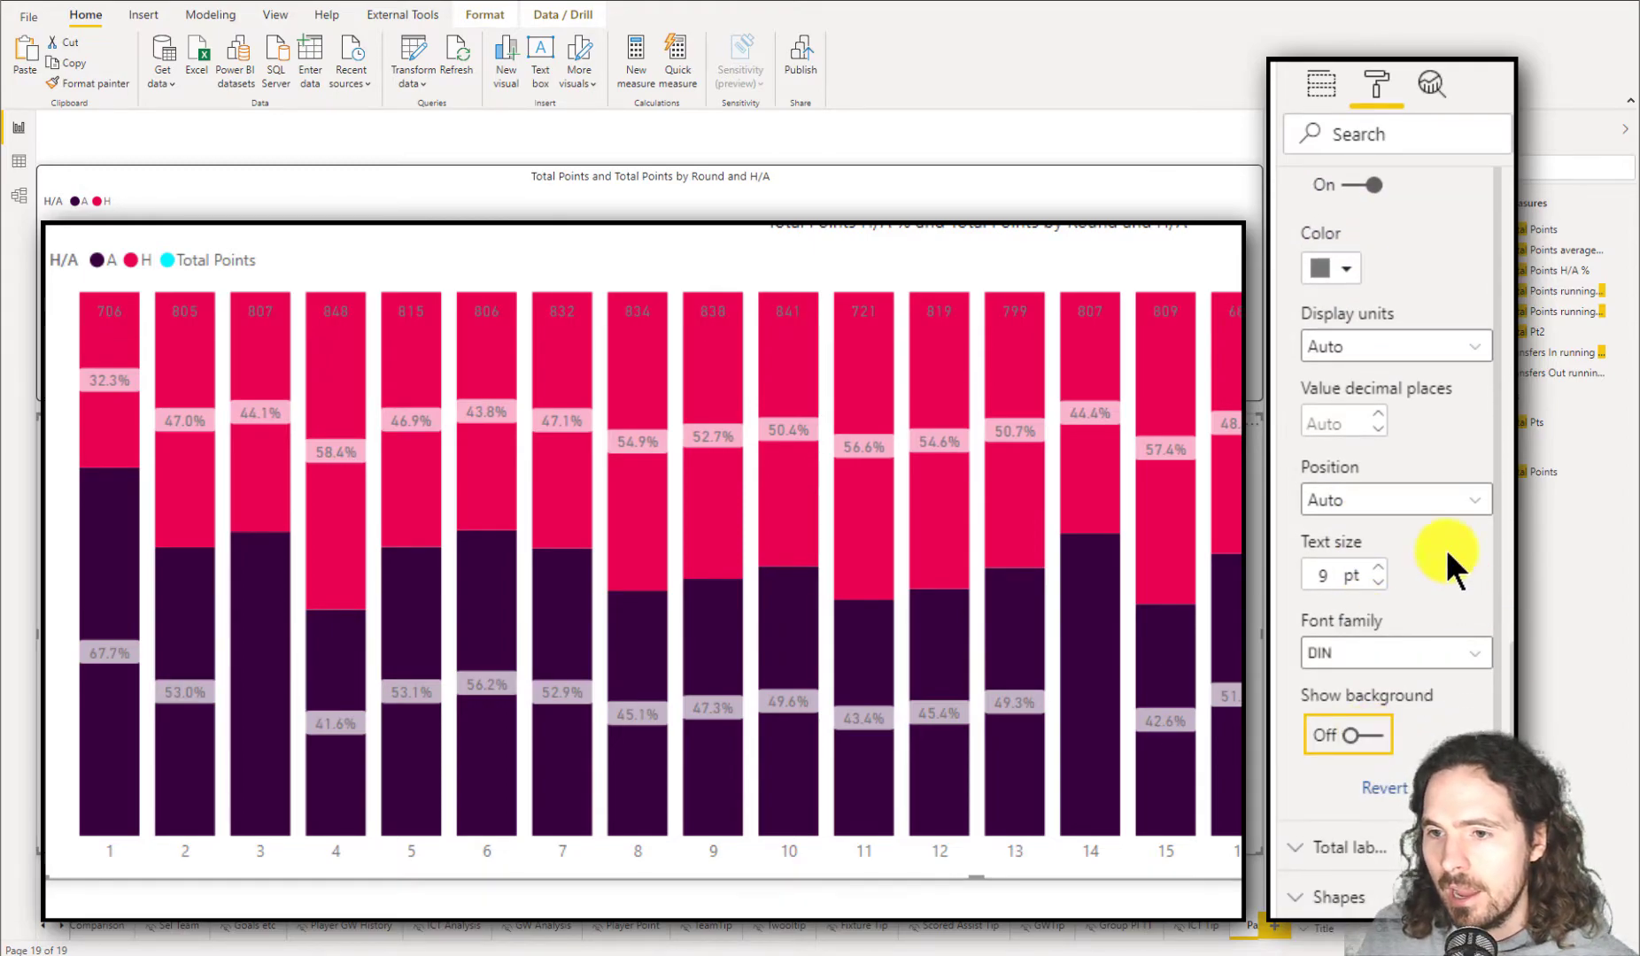
left_click(1328, 269)
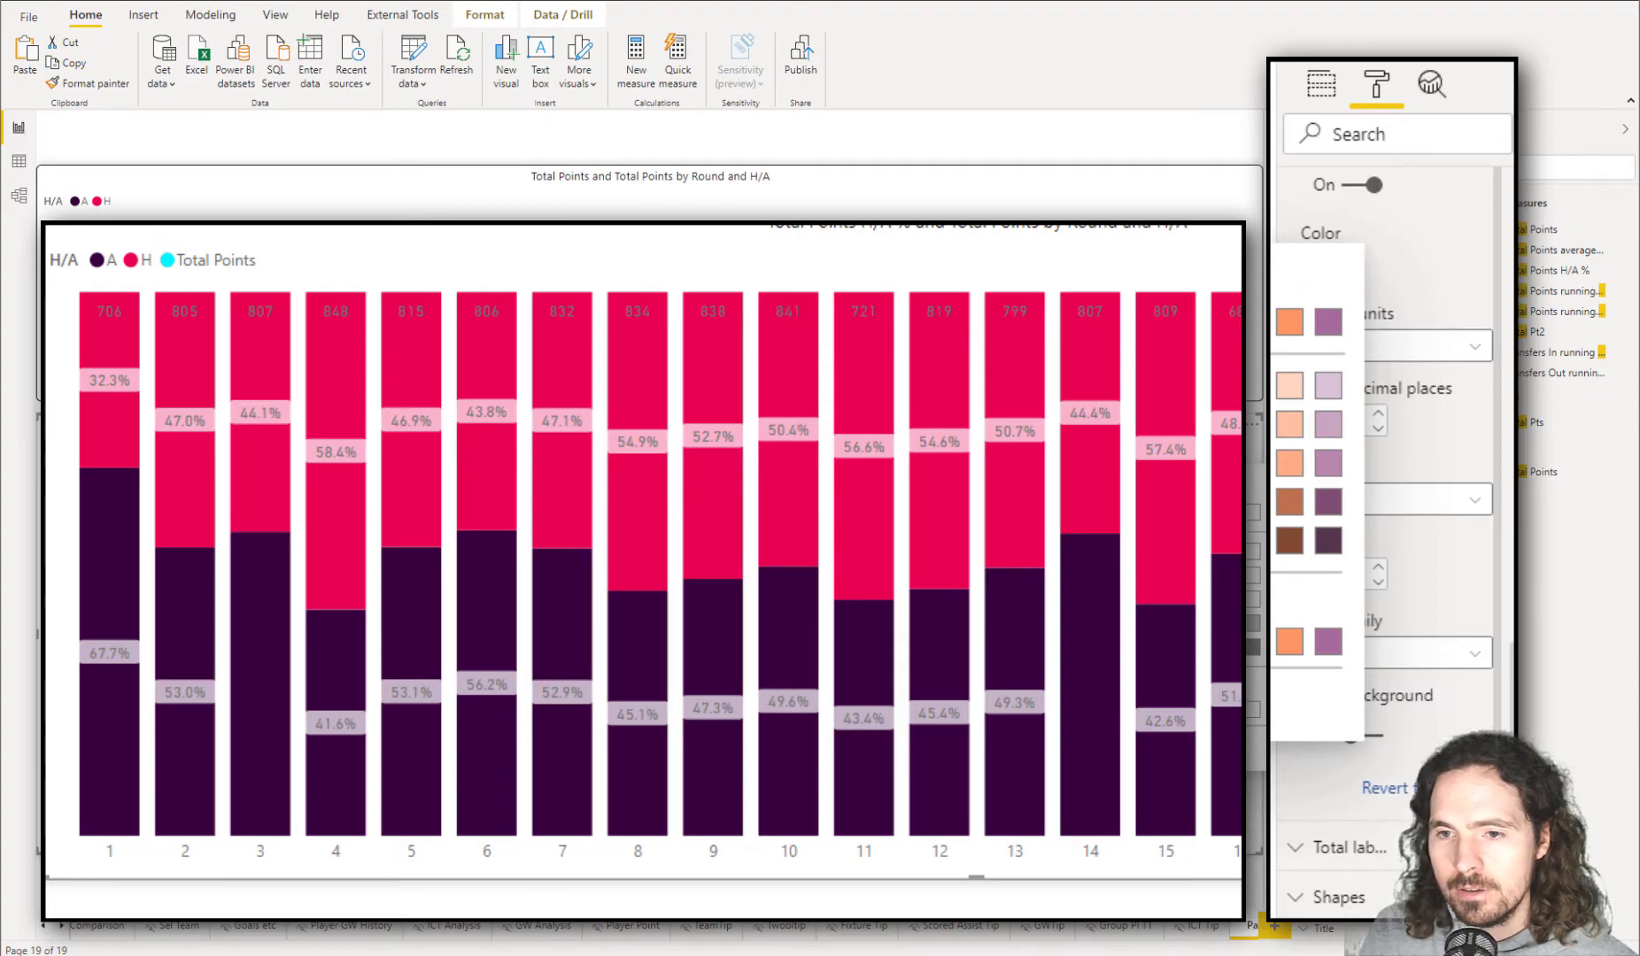
left_click(1289, 267)
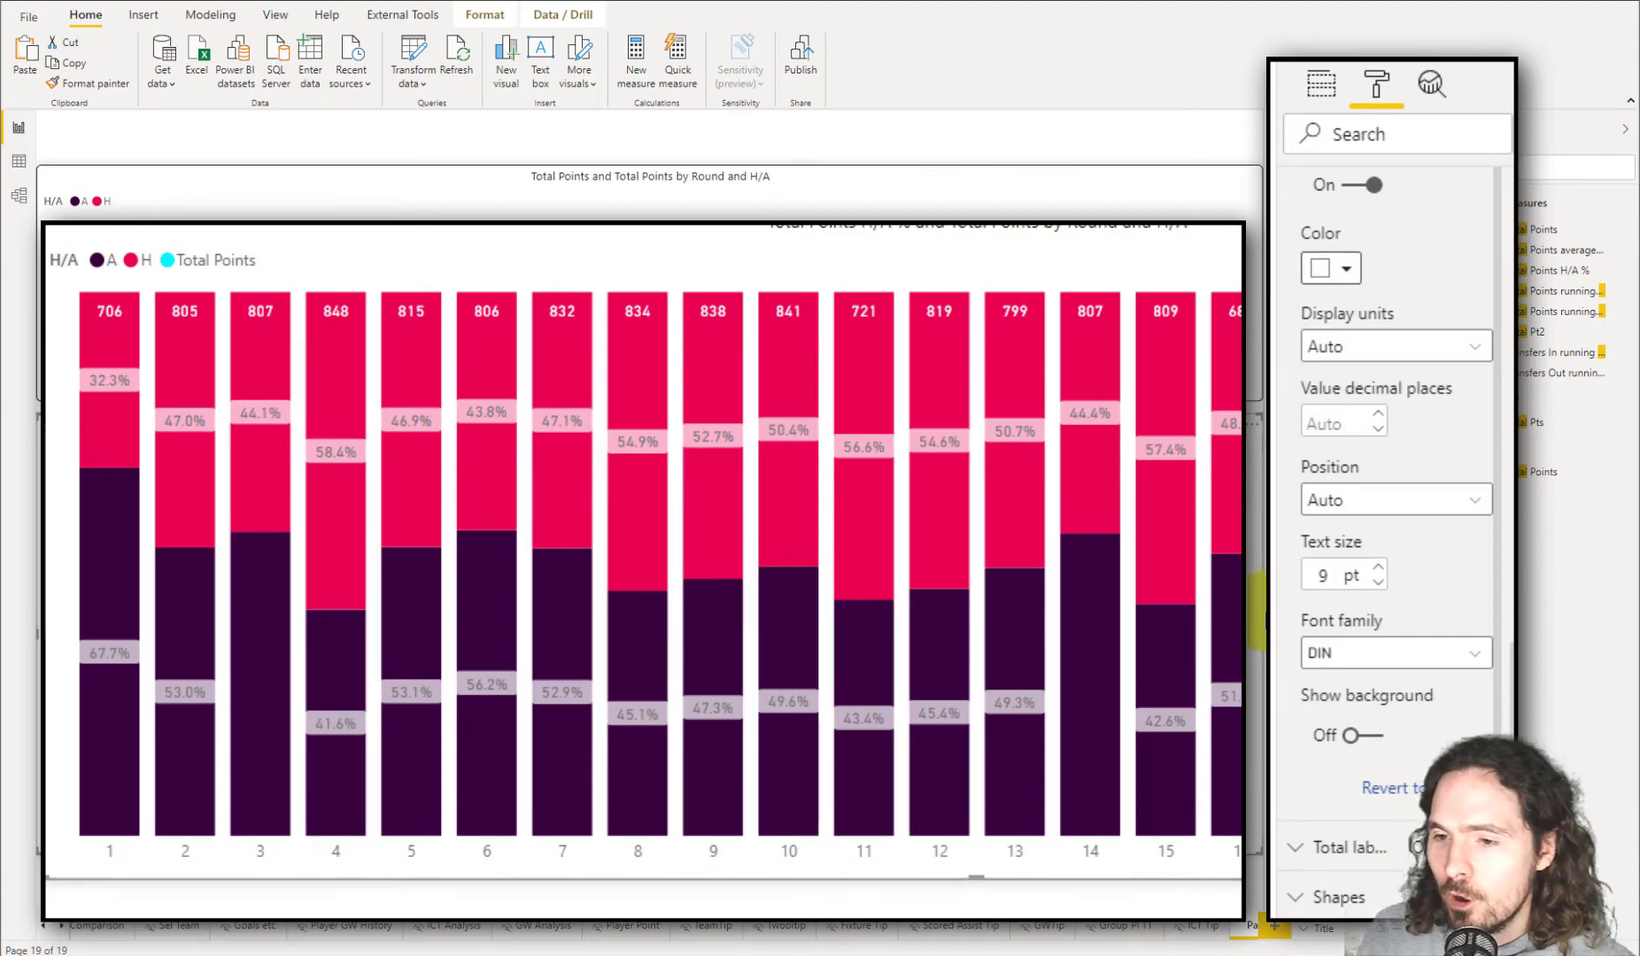
Set the position of the Total Points series labels to Under, trying Above and Auto for comparison.
left_click(1340, 501)
left_click(1362, 566)
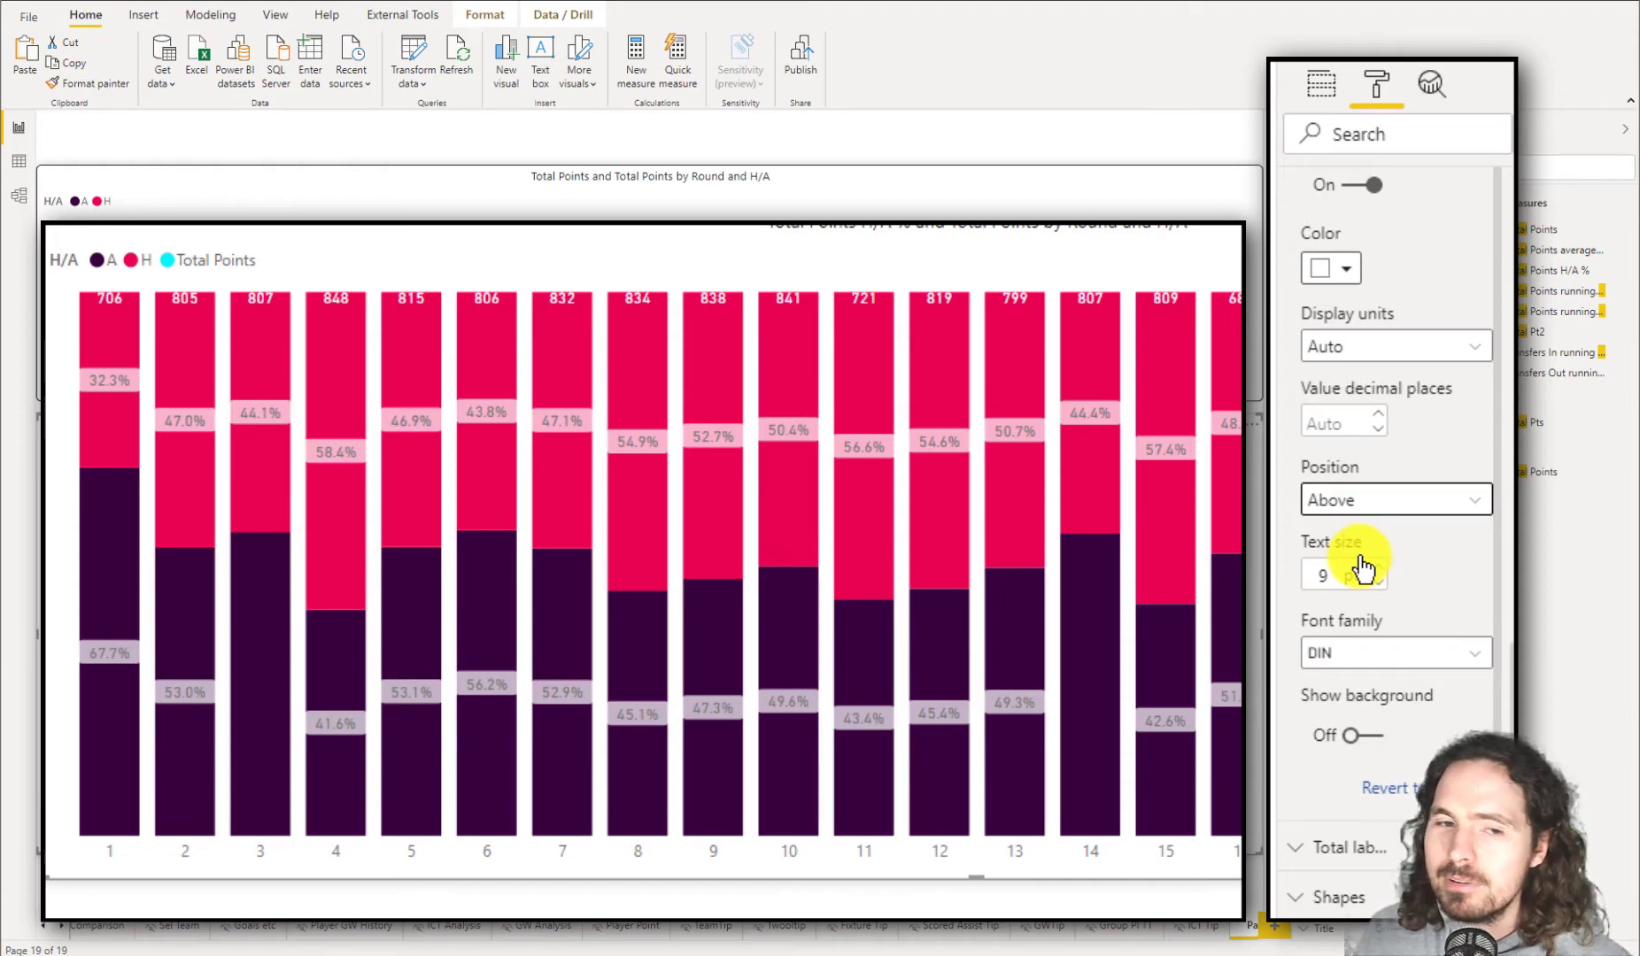
left_click(1369, 505)
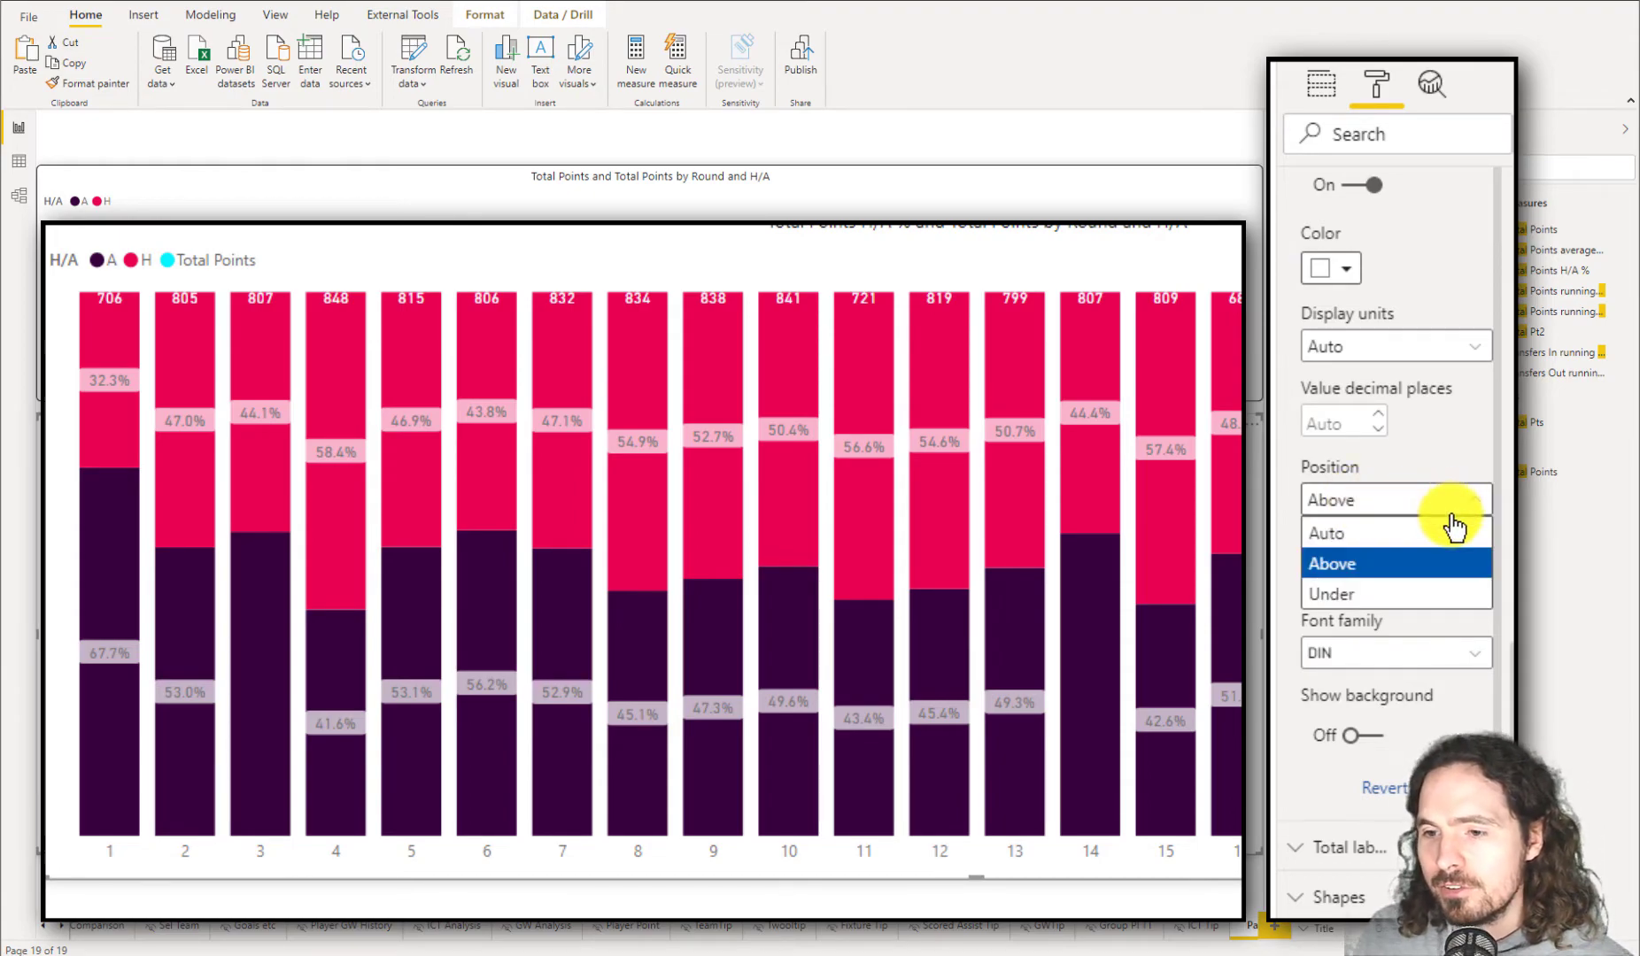
left_click(1455, 535)
left_click(1399, 501)
left_click(1425, 592)
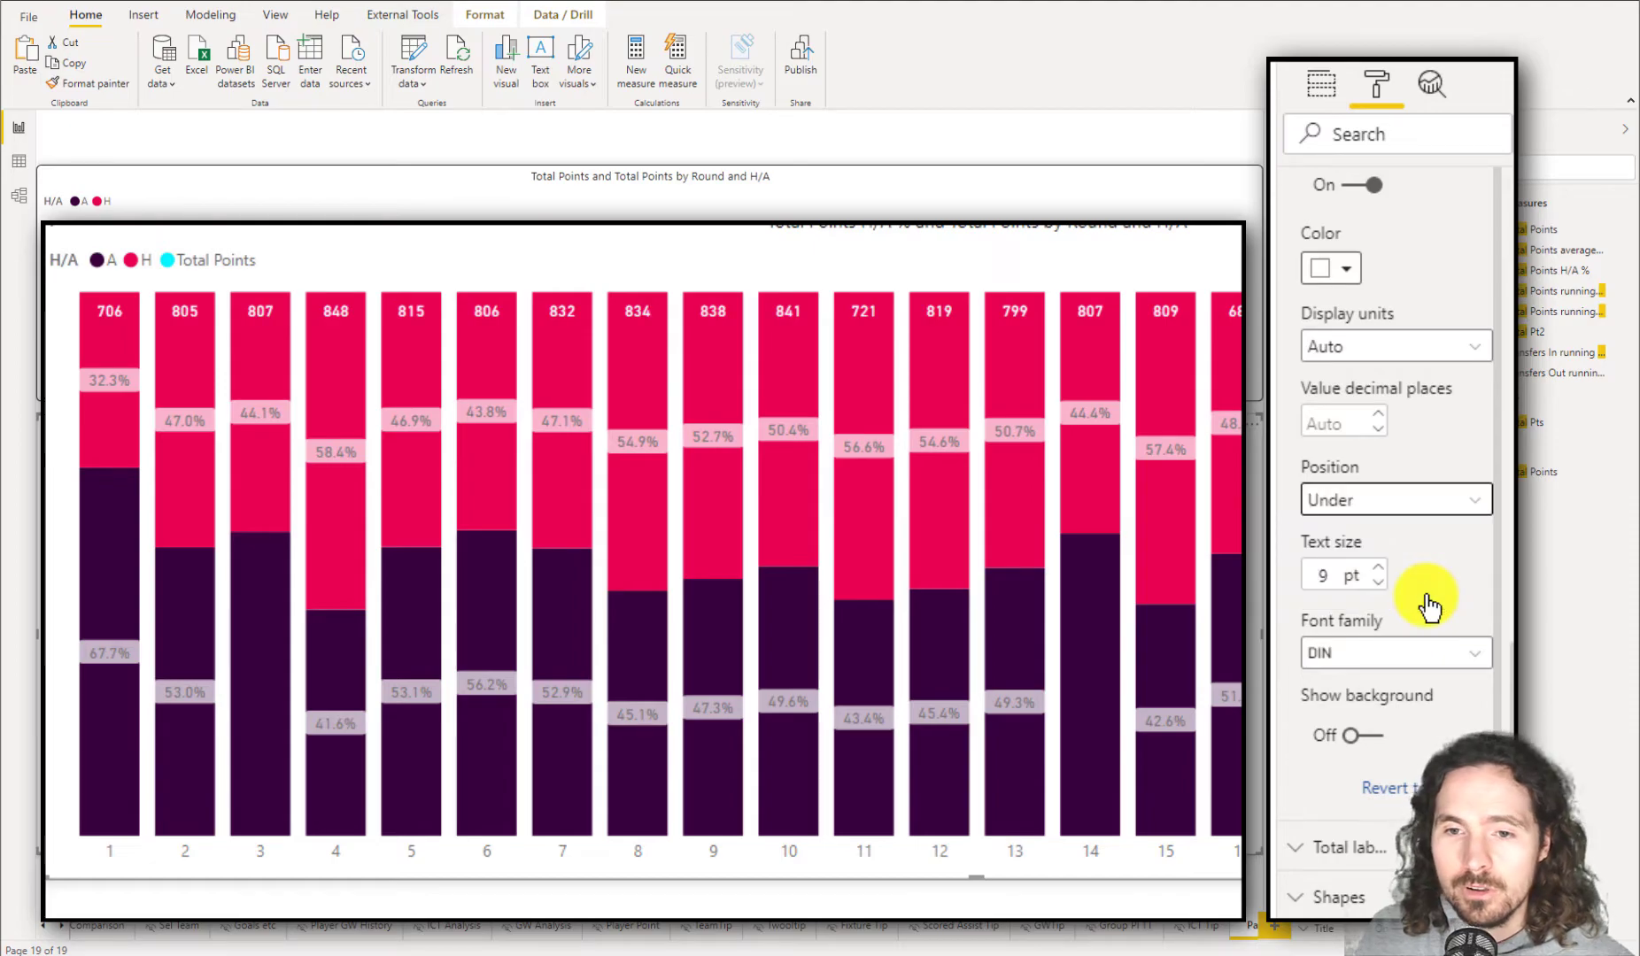
left_click(1384, 510)
left_click(1401, 558)
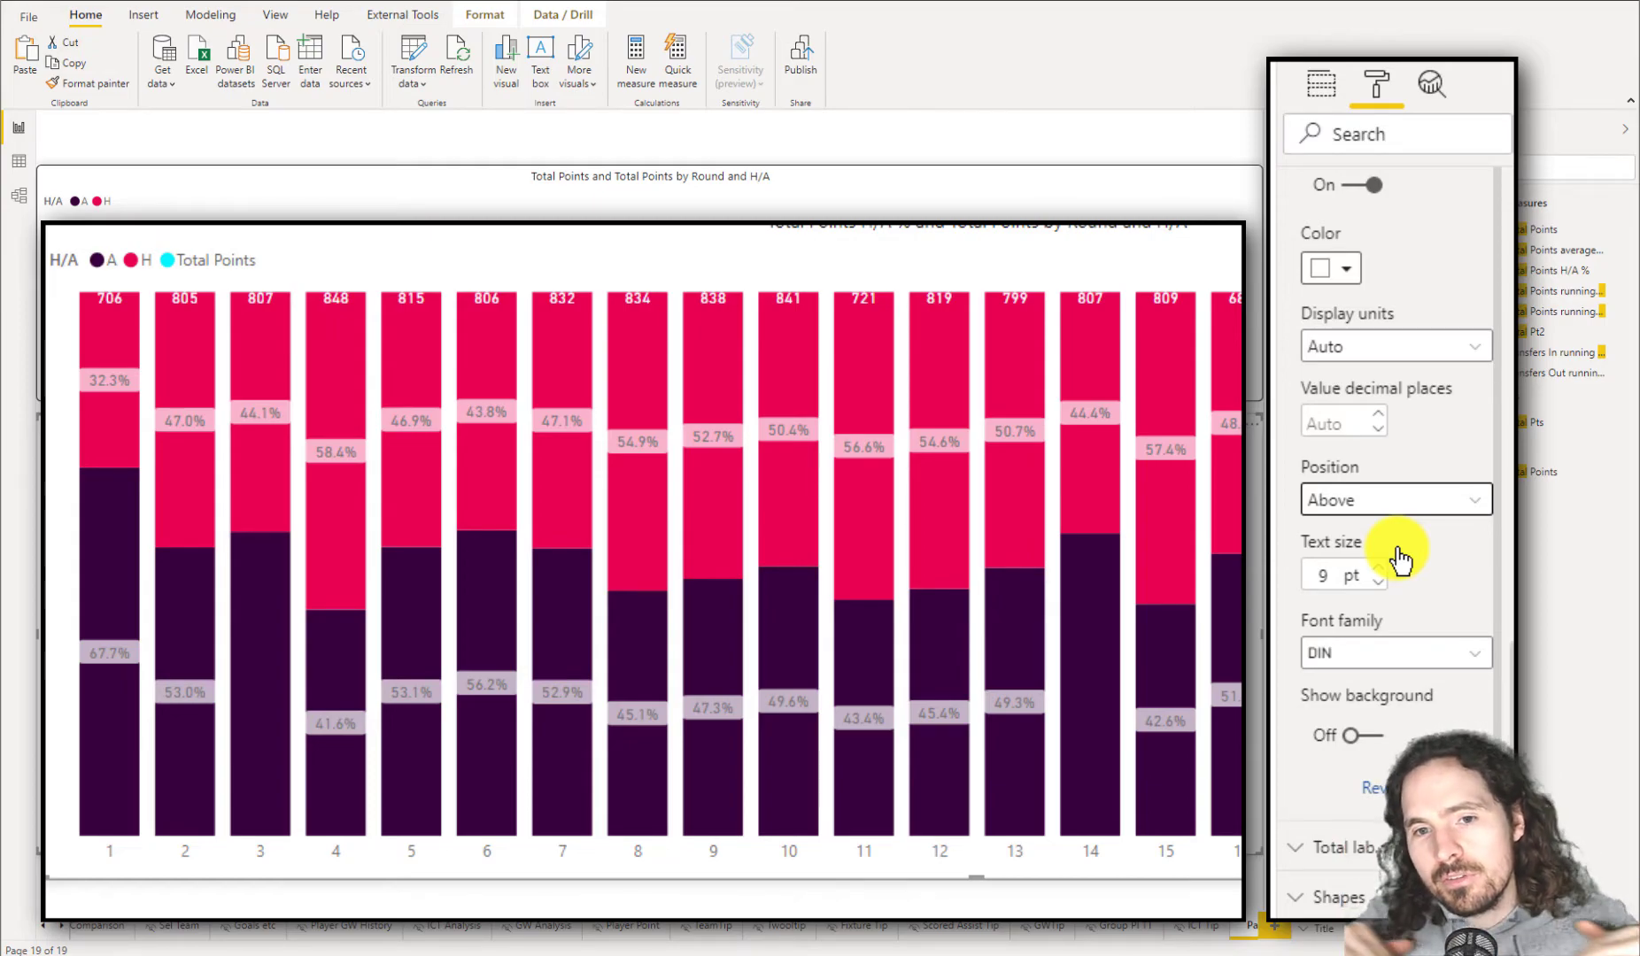
left_click(1368, 501)
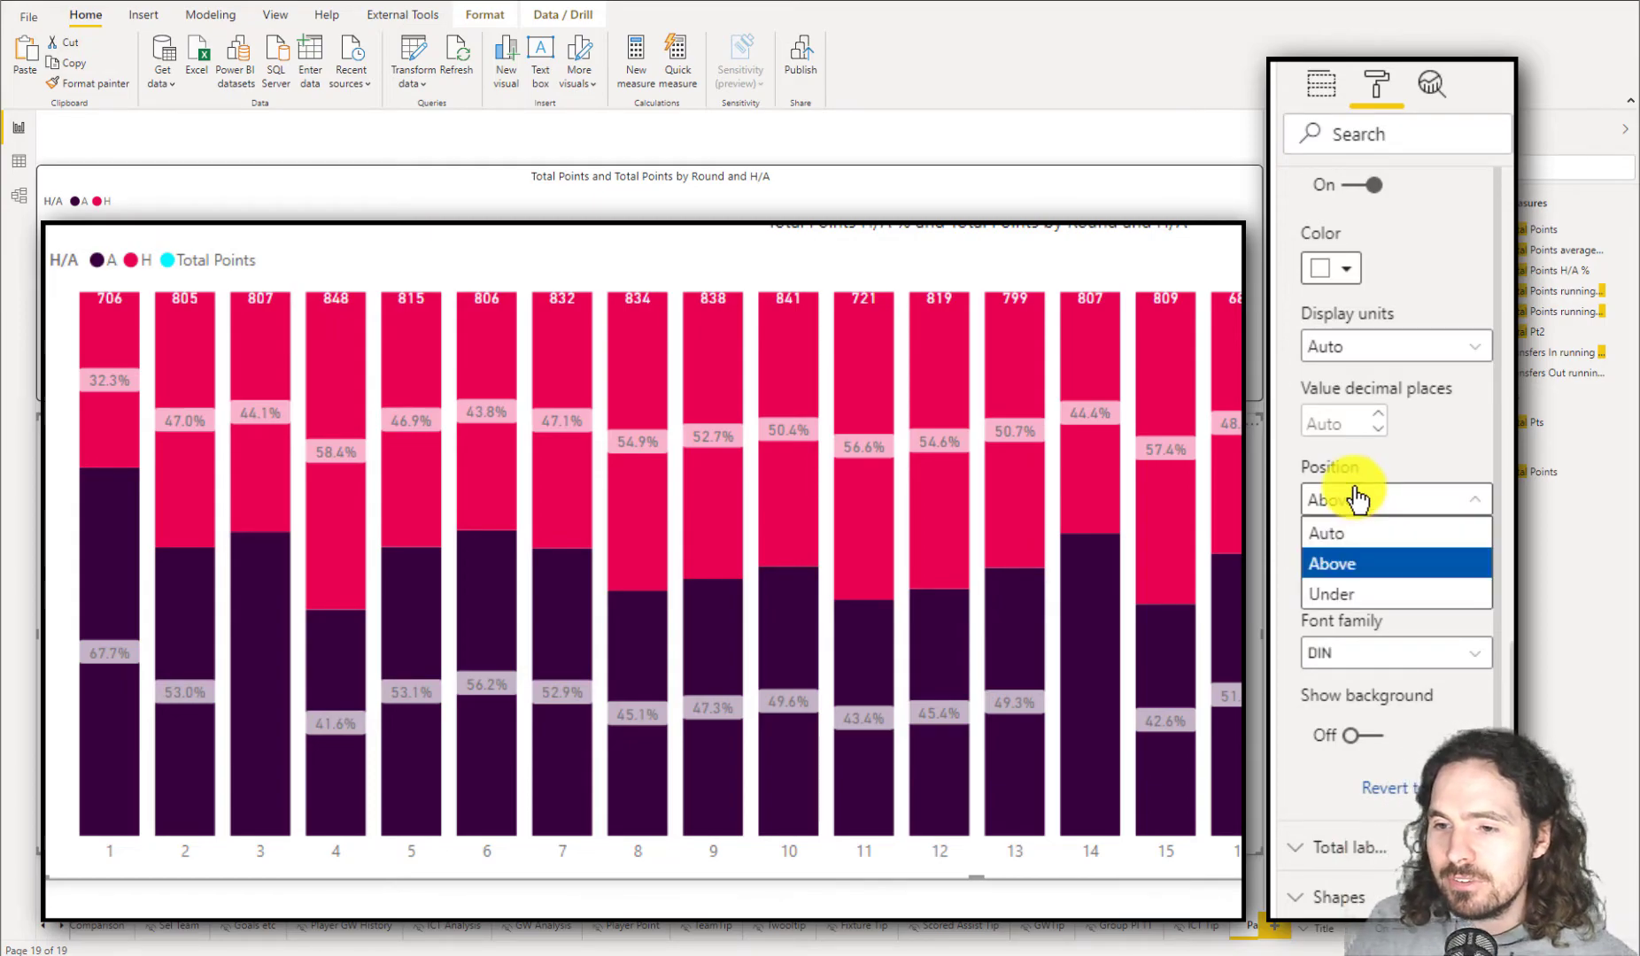
left_click(1406, 599)
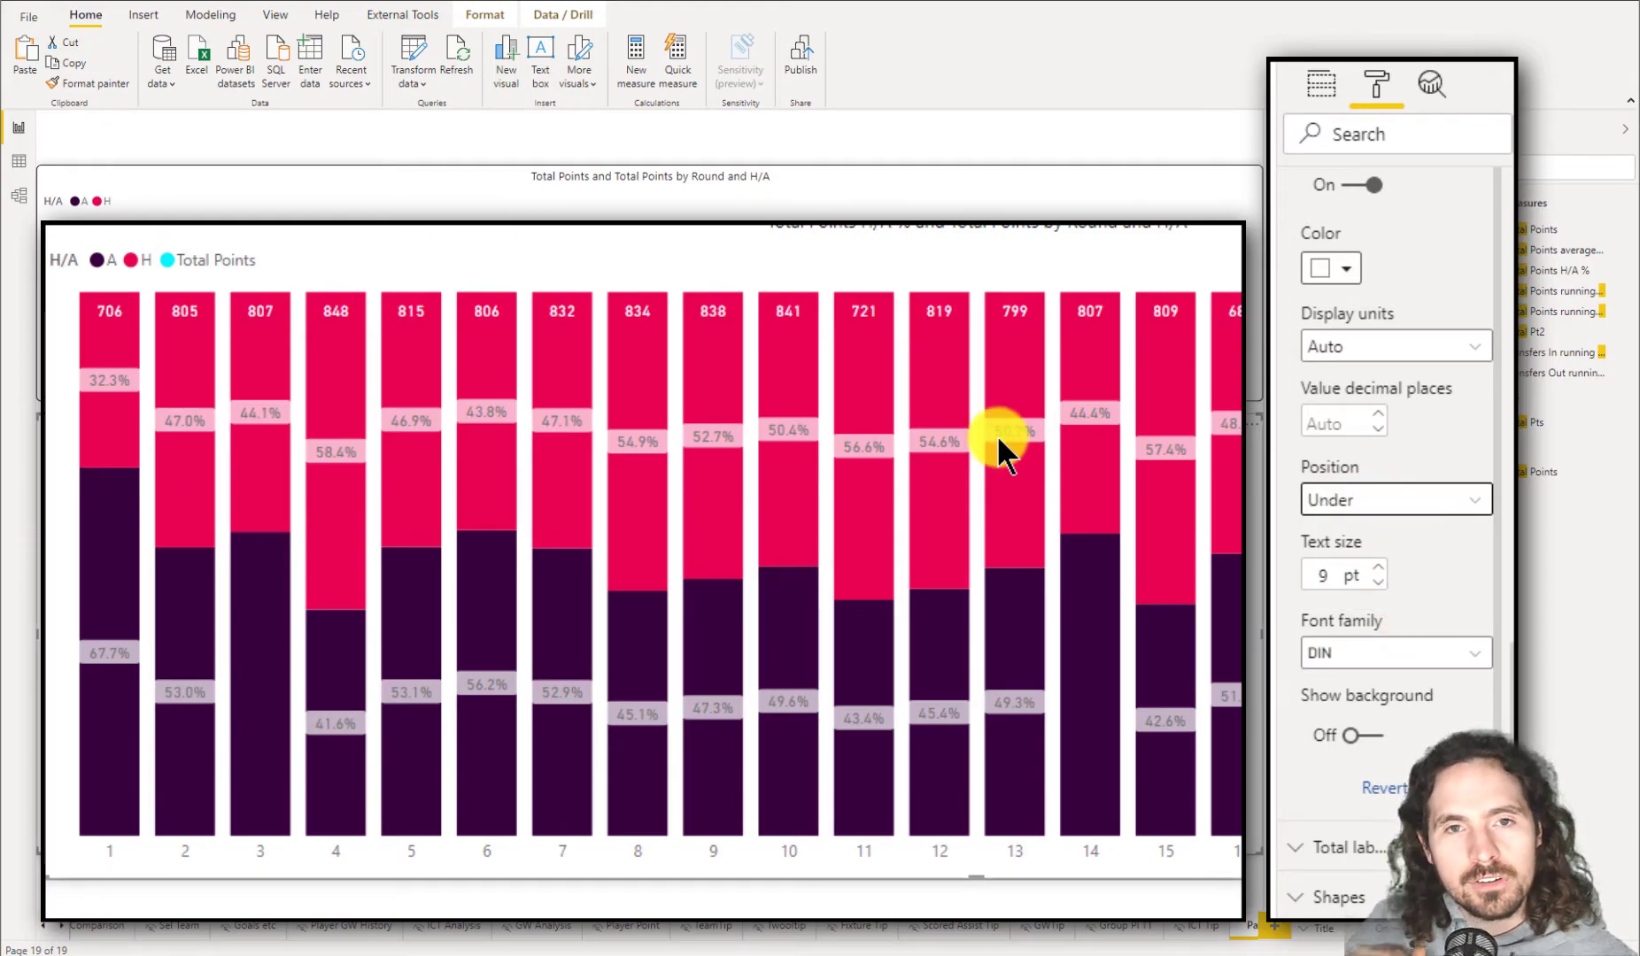
mouse_move(1001, 454)
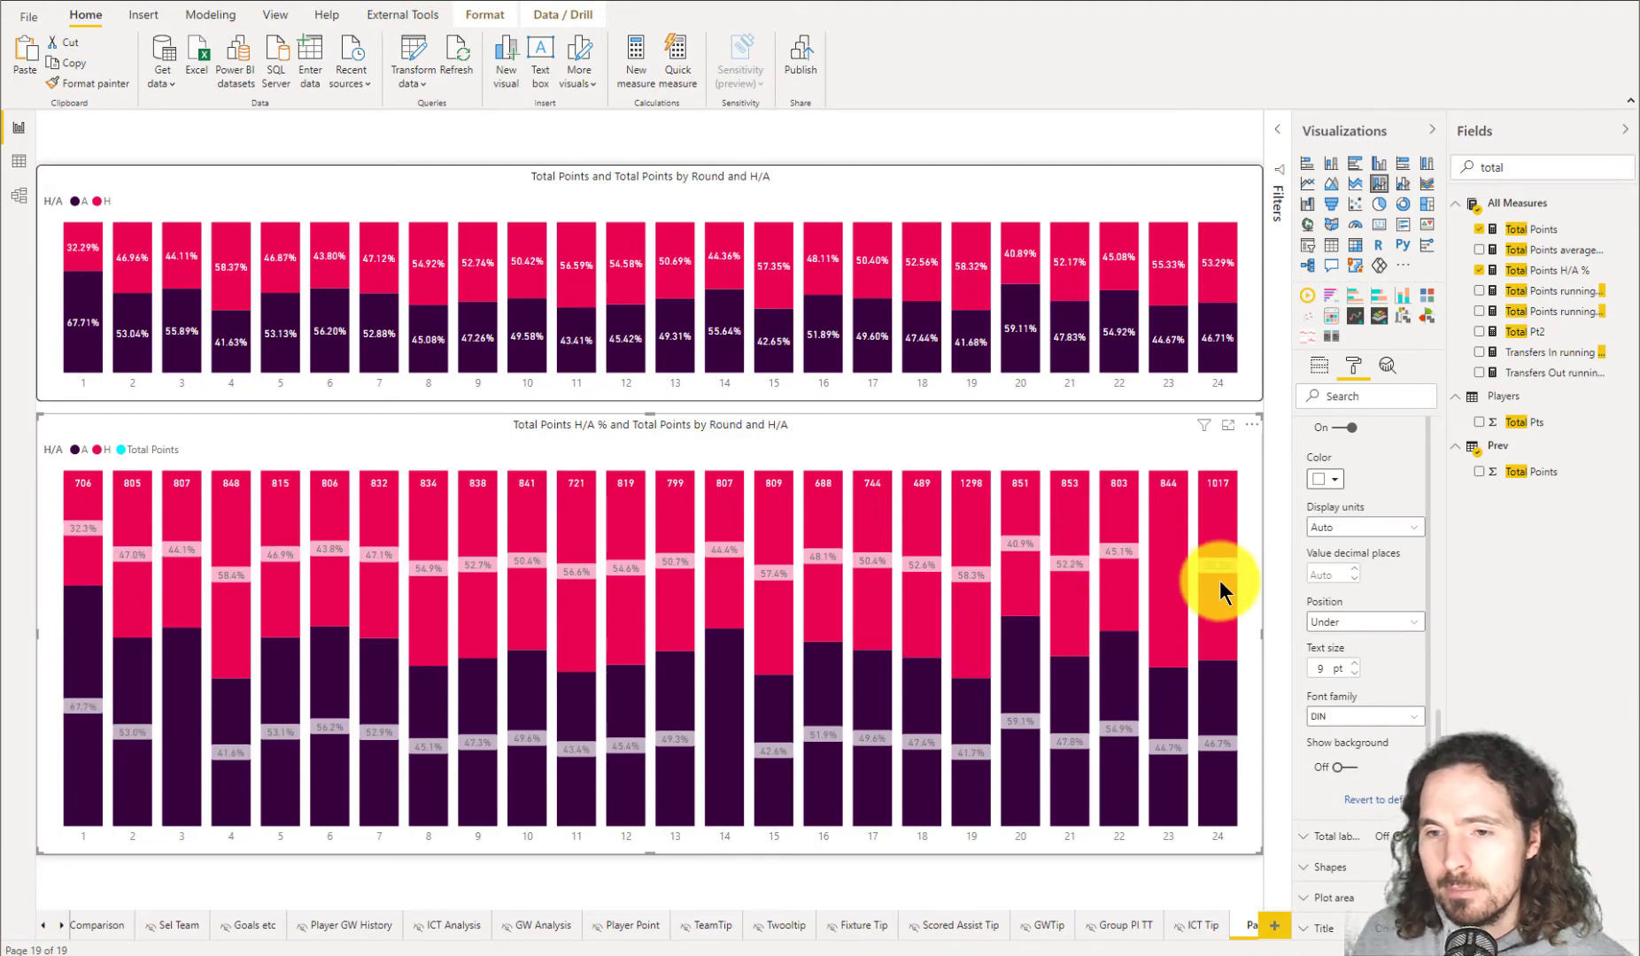
mouse_move(824, 564)
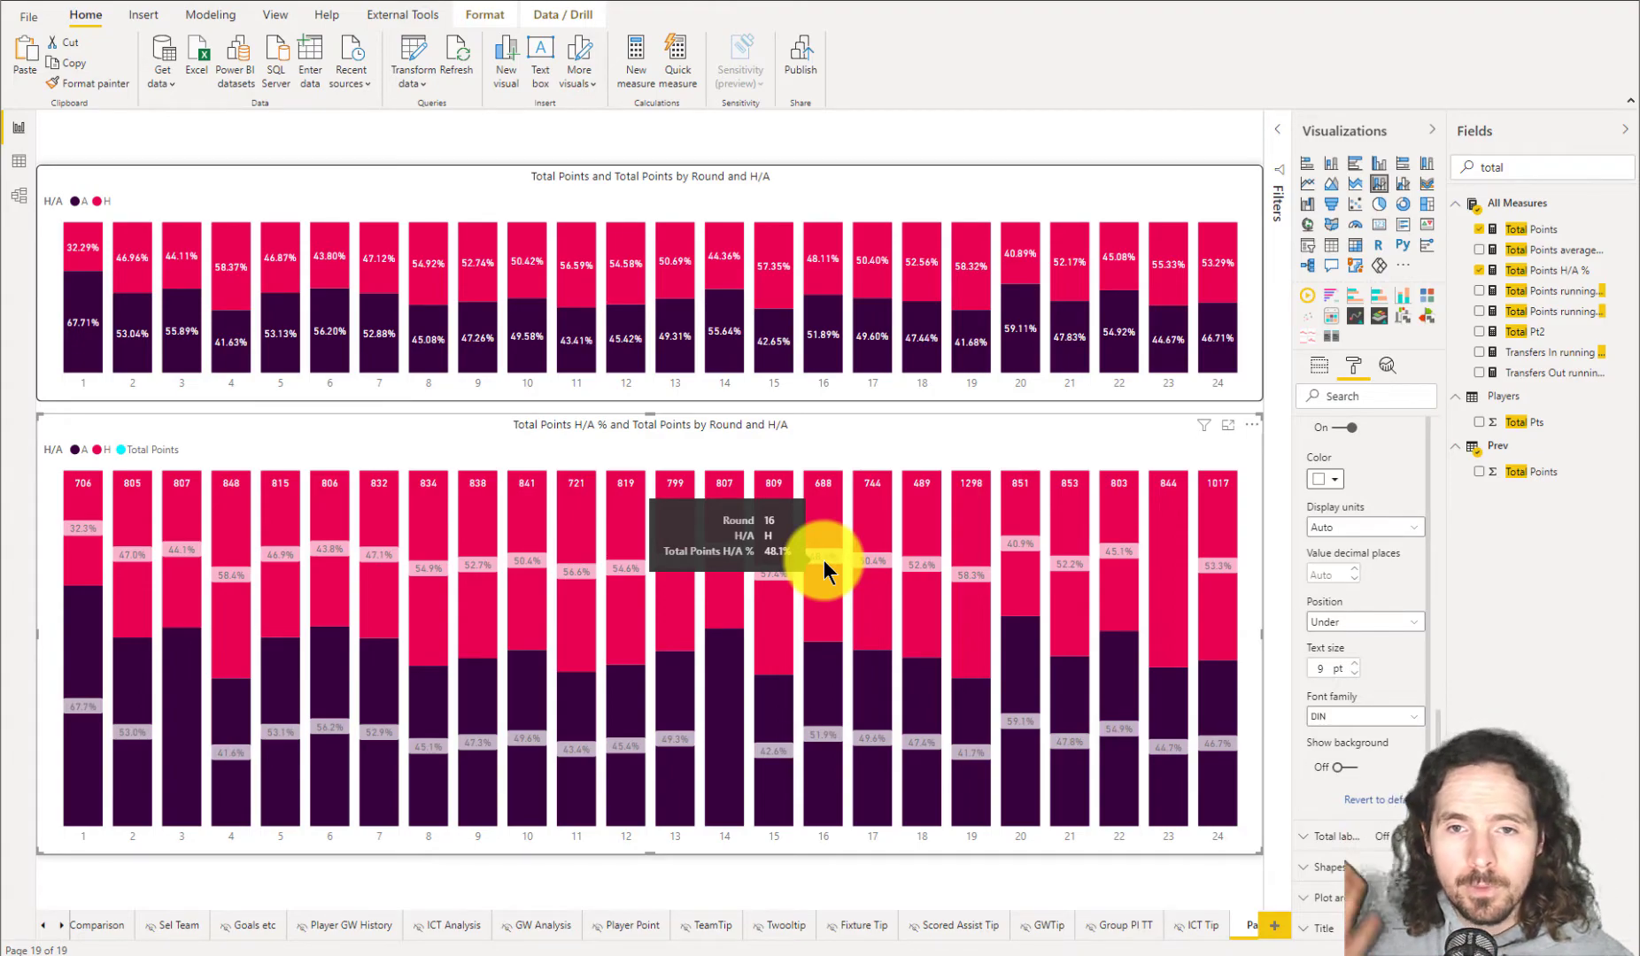
Delete the upper comparison chart and extend the remaining chart's top edge upward into part of the freed space.
left_click(900, 190)
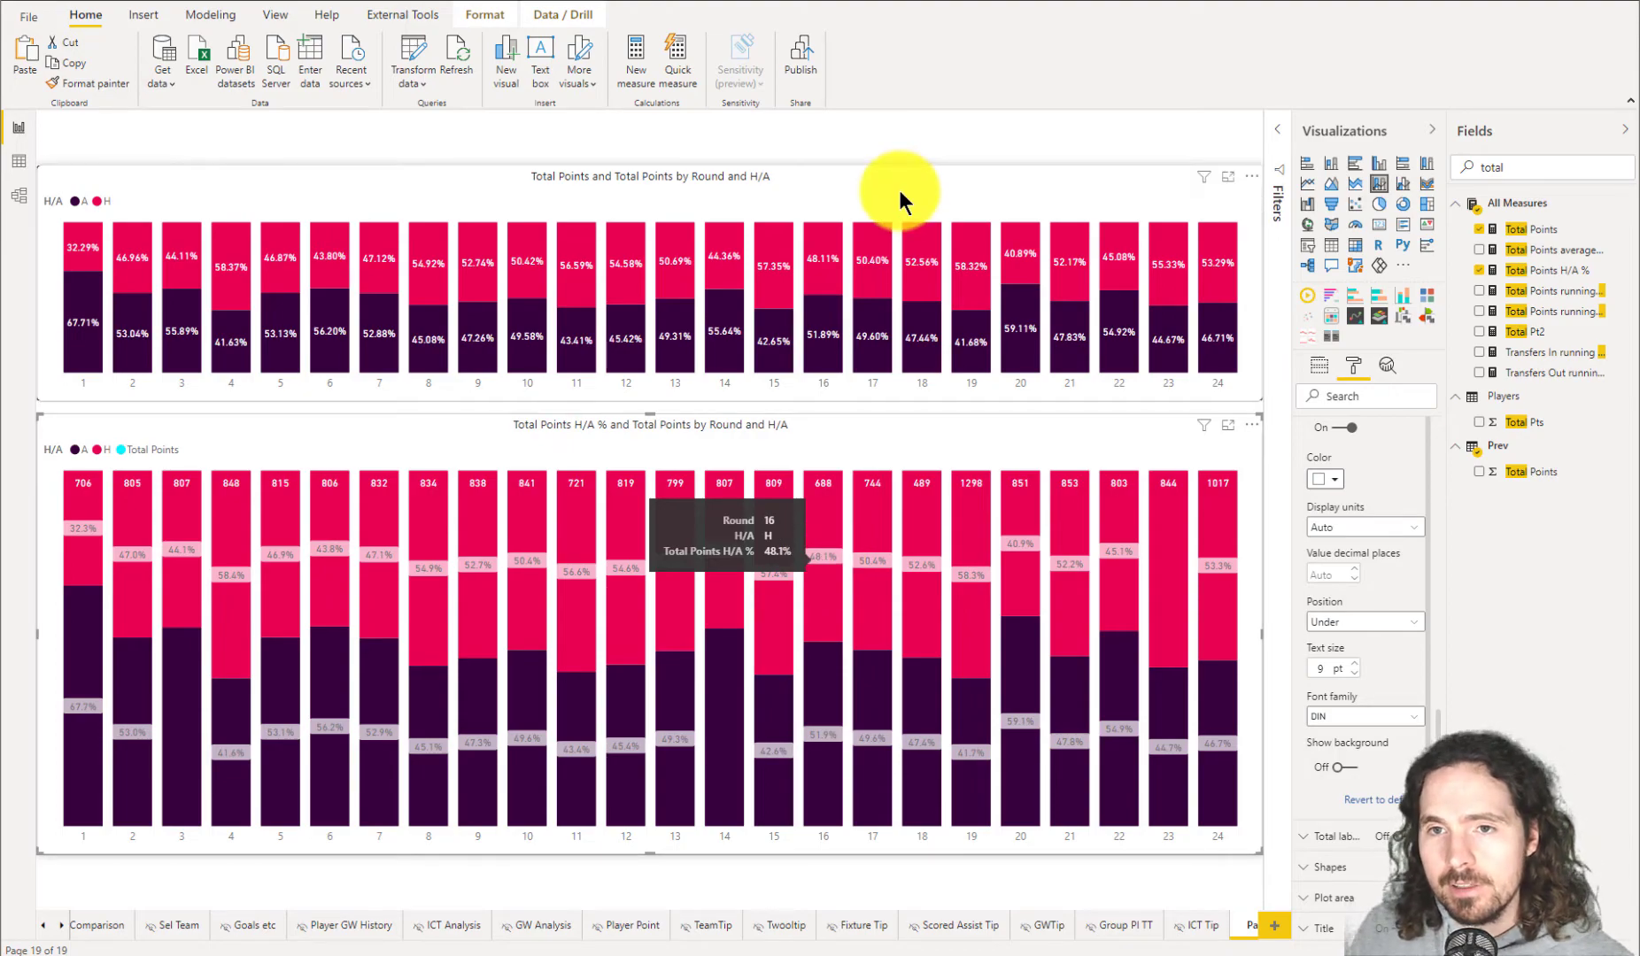
key("Delete")
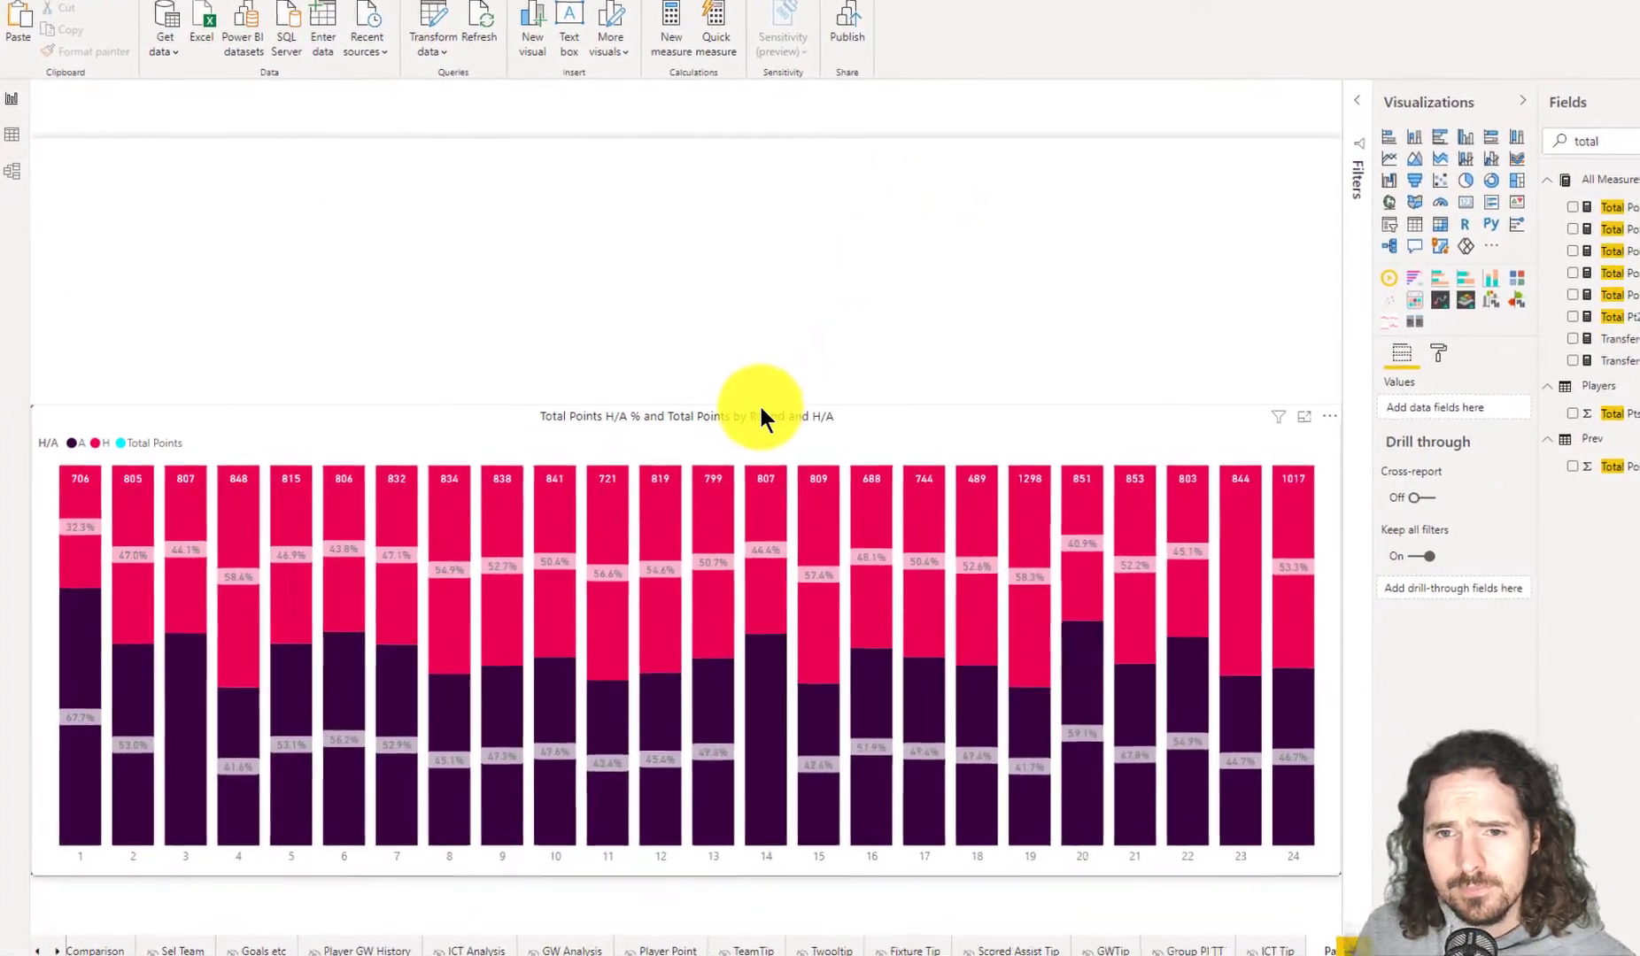
left_click(709, 424)
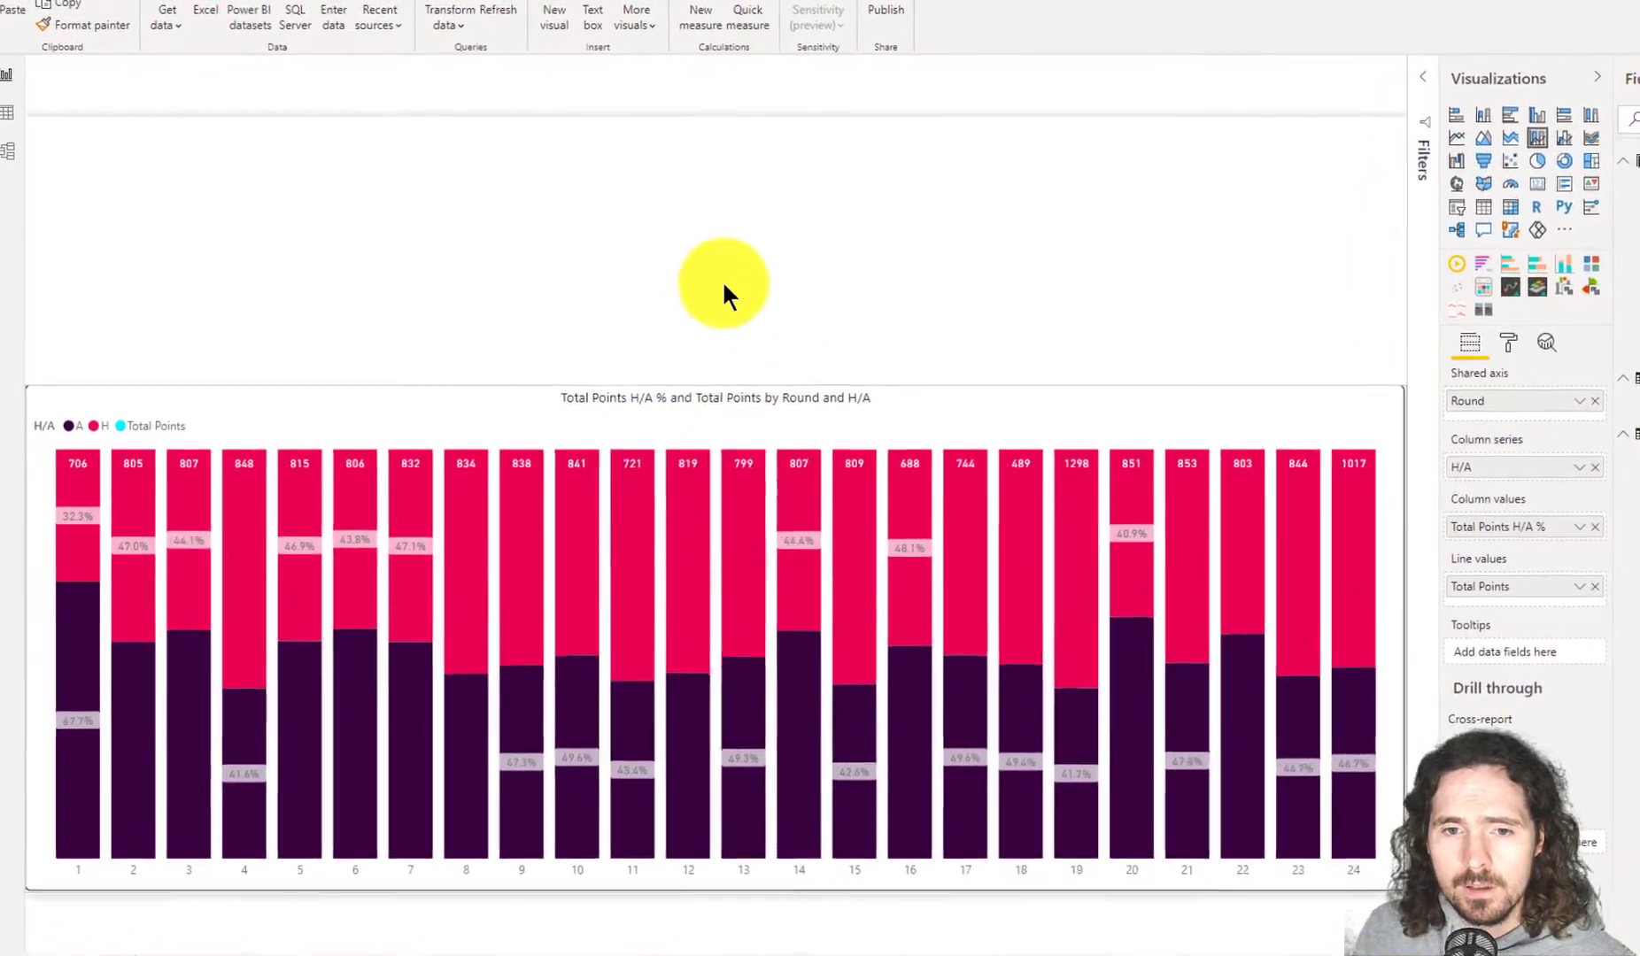
left_click_drag(722, 386, 744, 248)
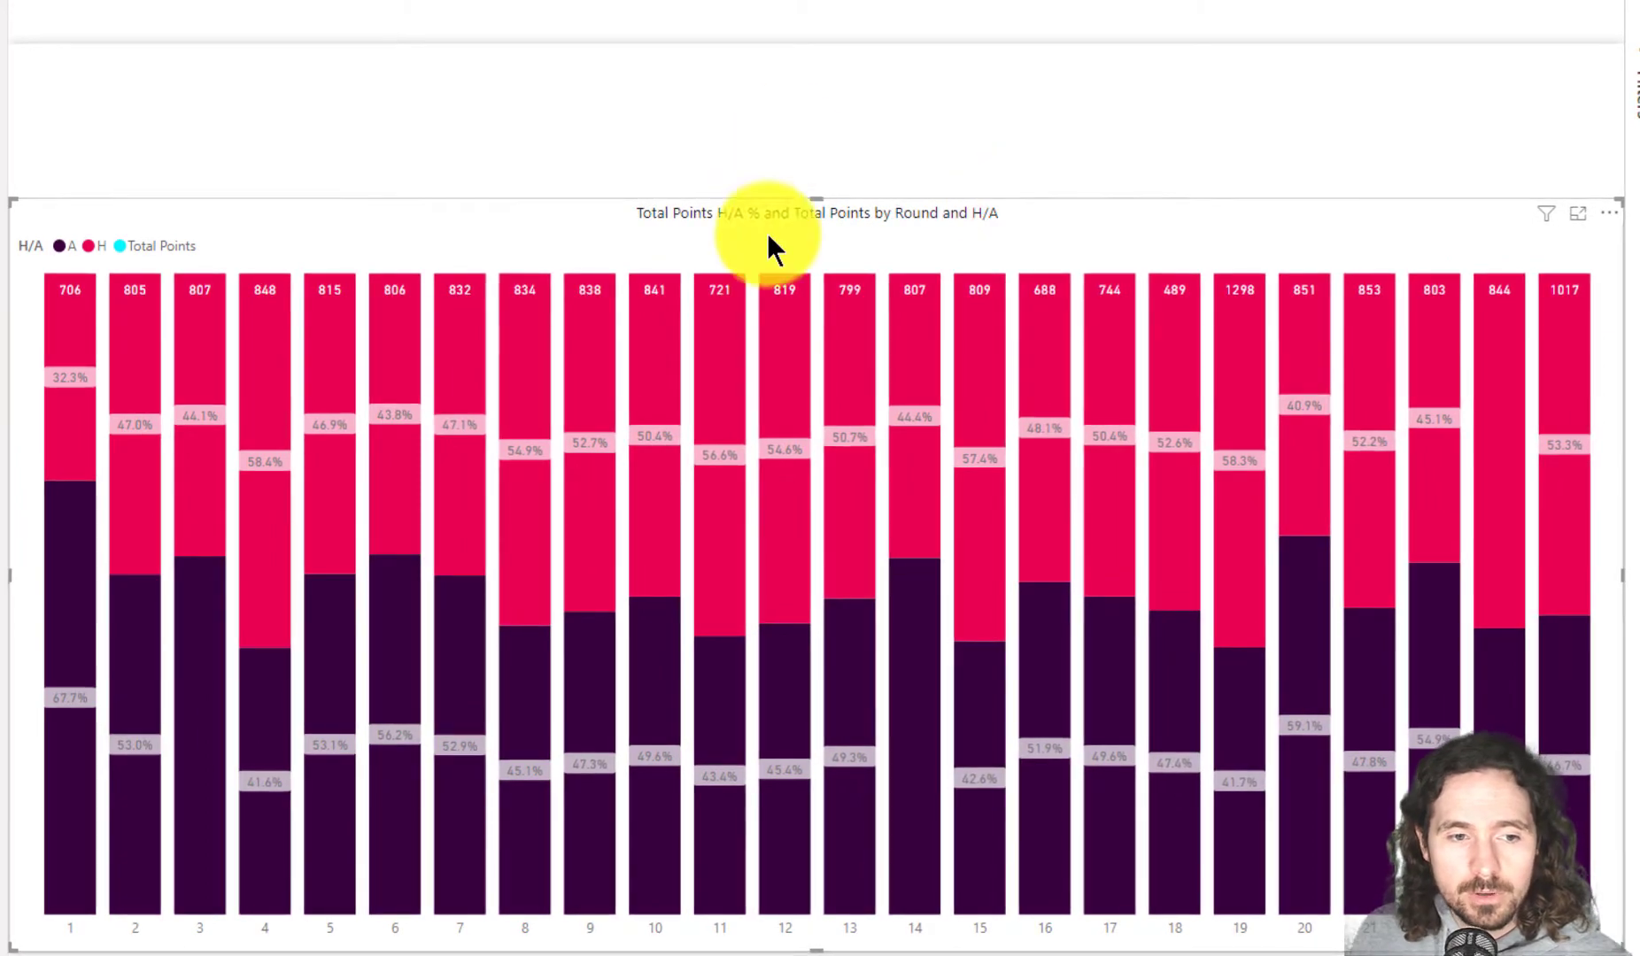
mouse_move(61, 729)
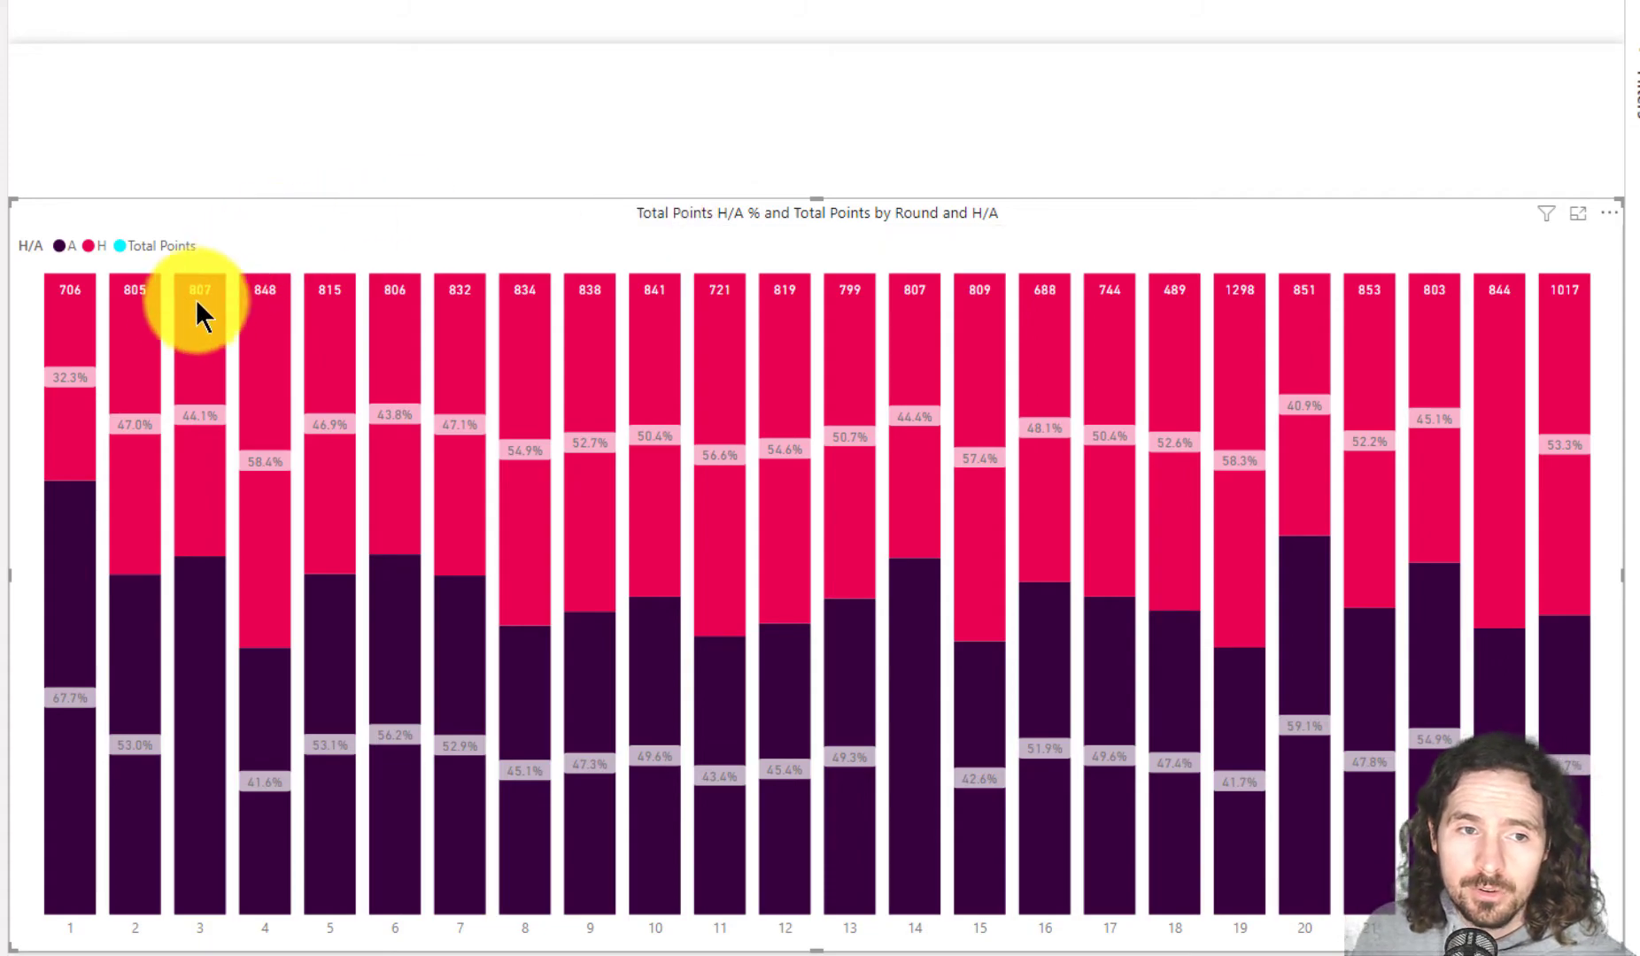
mouse_move(77, 293)
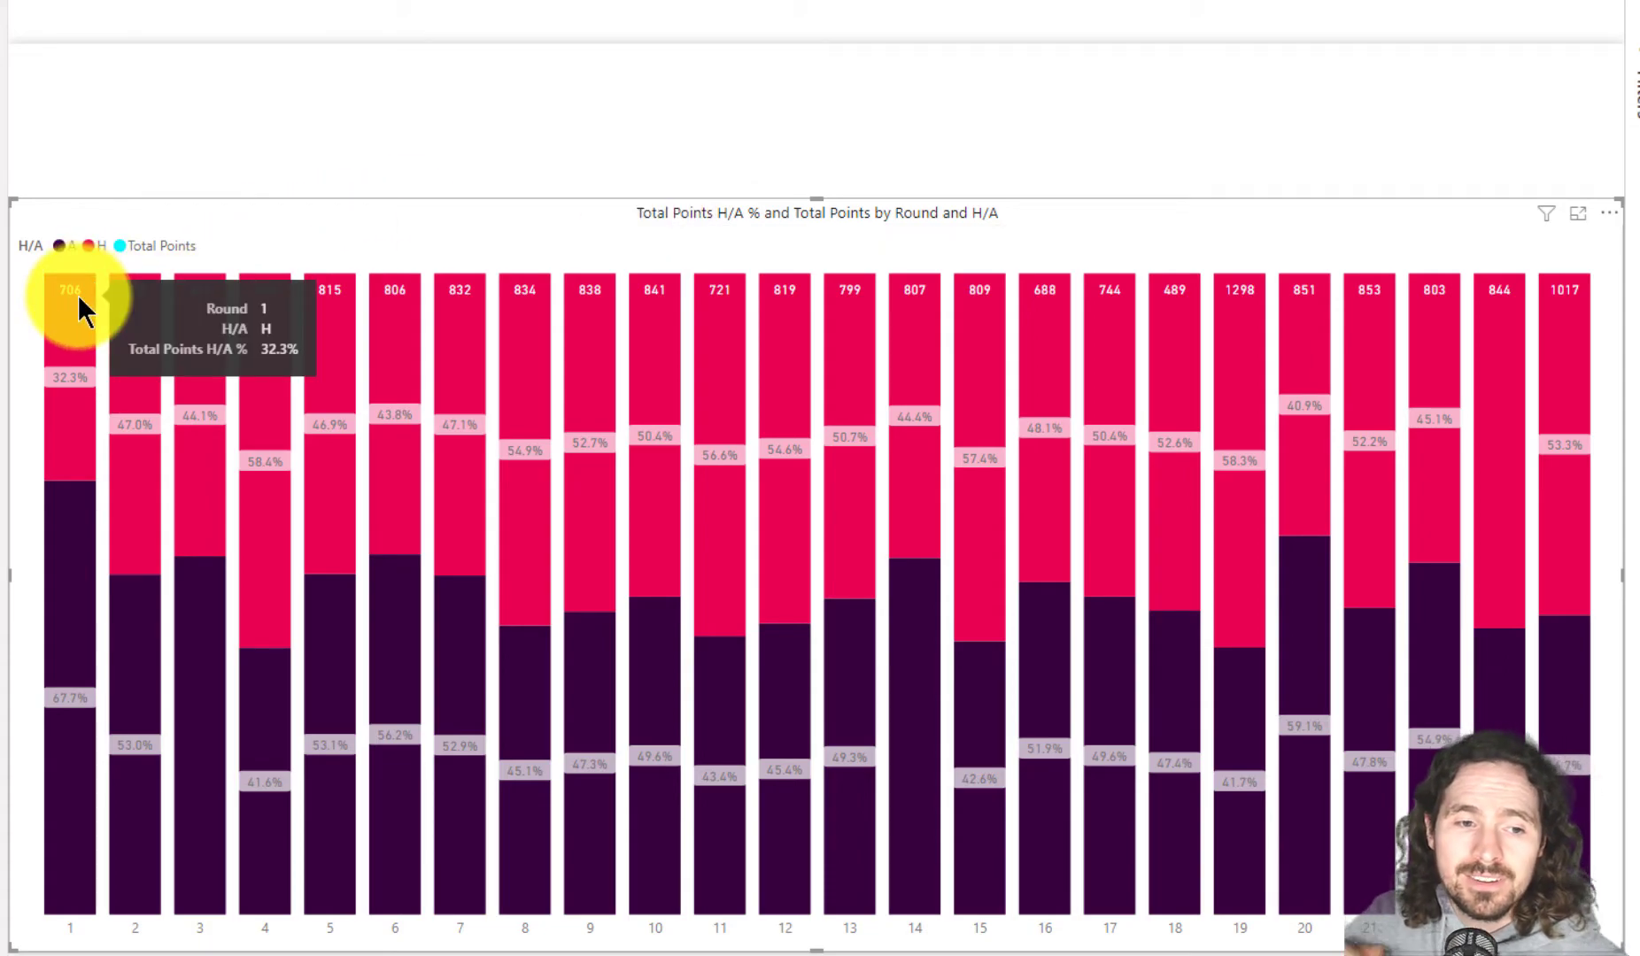